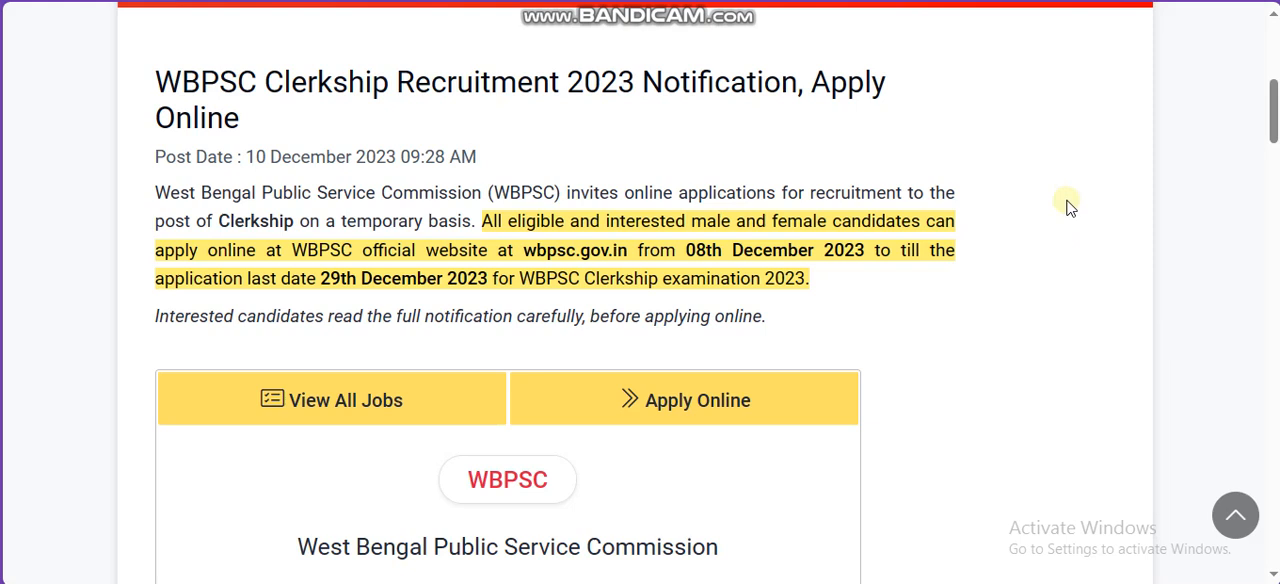
Step: Switch to the advertisement-wise registration form and set Registration For to [ADVT. NO. 13/2023] - CLERKSHIP EXAMINATION, 2023
key(ctrl+Tab)
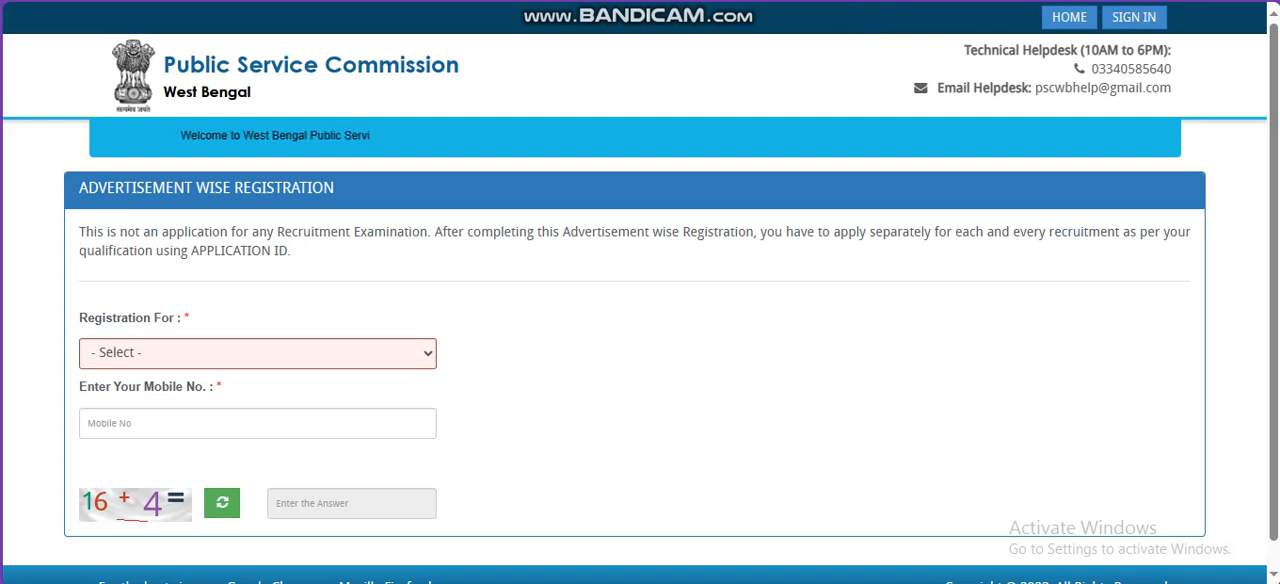
click(1151, 2)
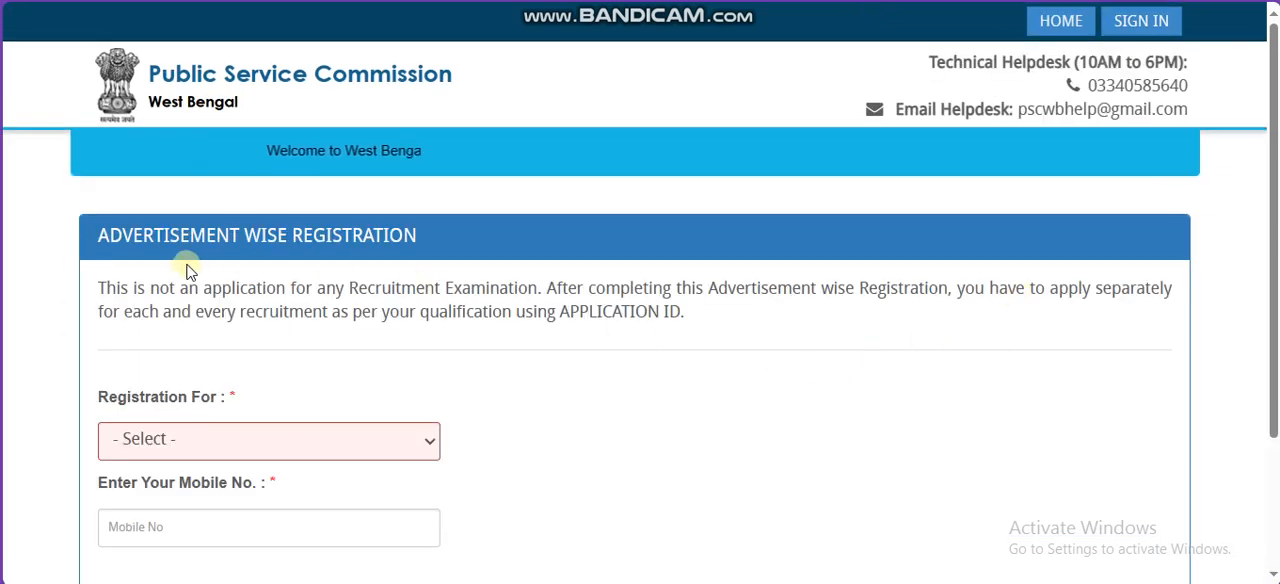
scroll(1264, 280, down, 1)
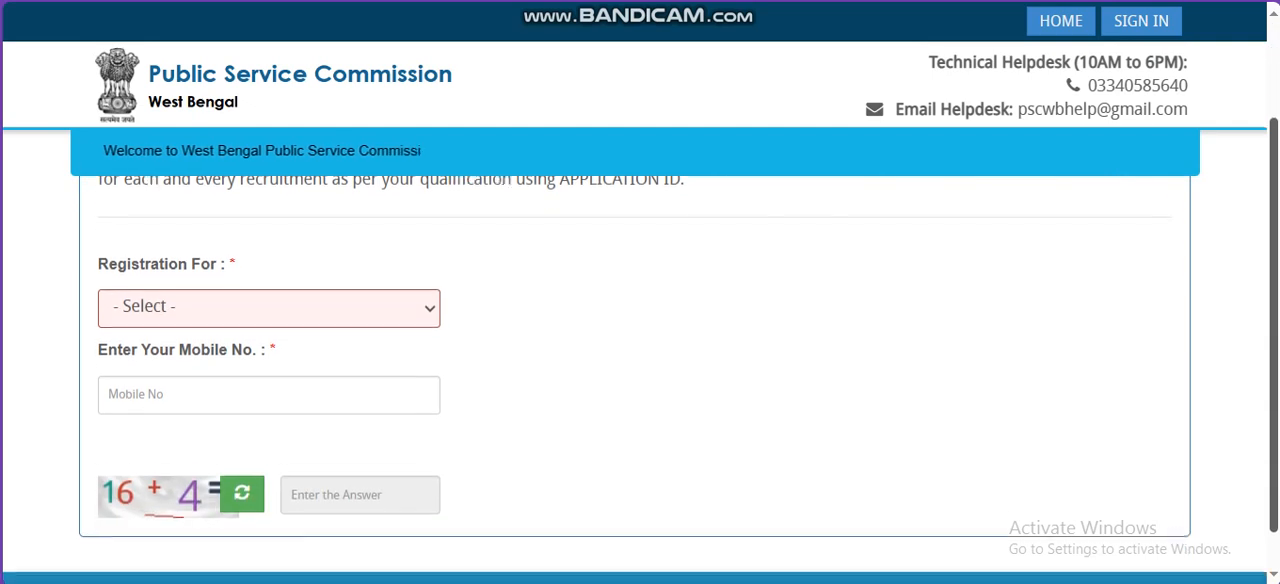
drag(108, 252, 226, 257)
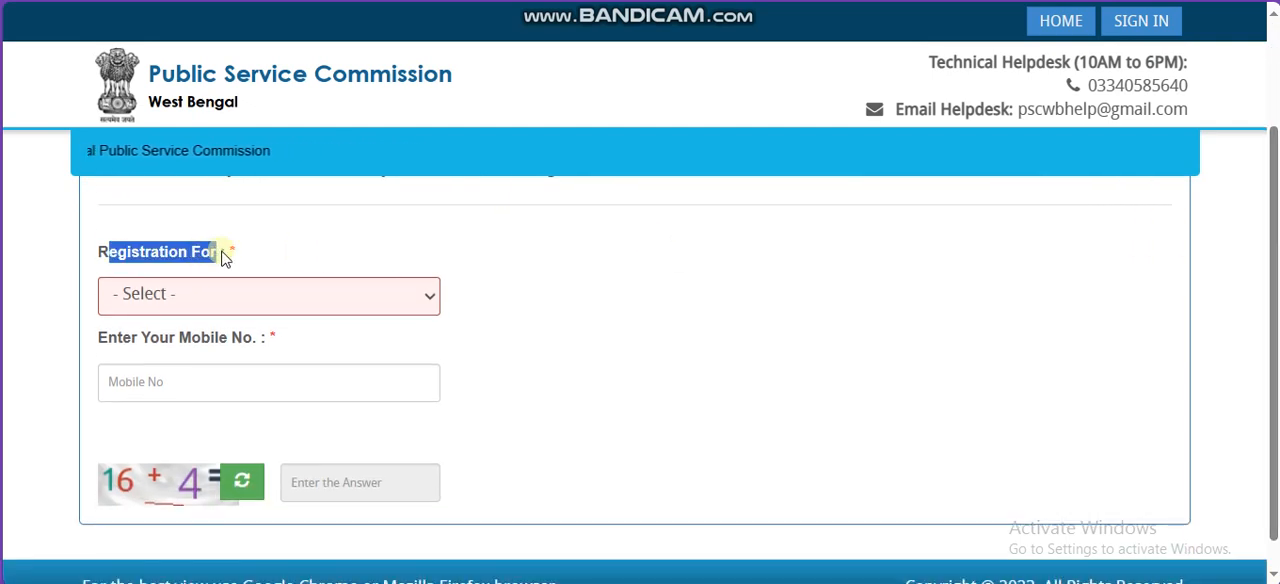
click(271, 292)
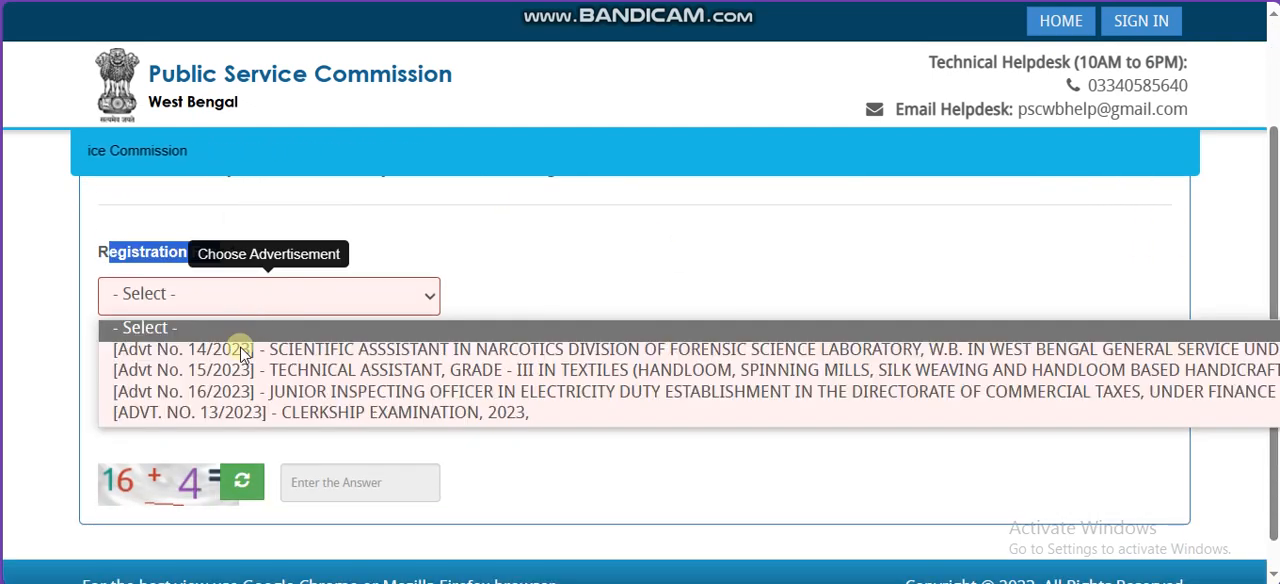
click(360, 412)
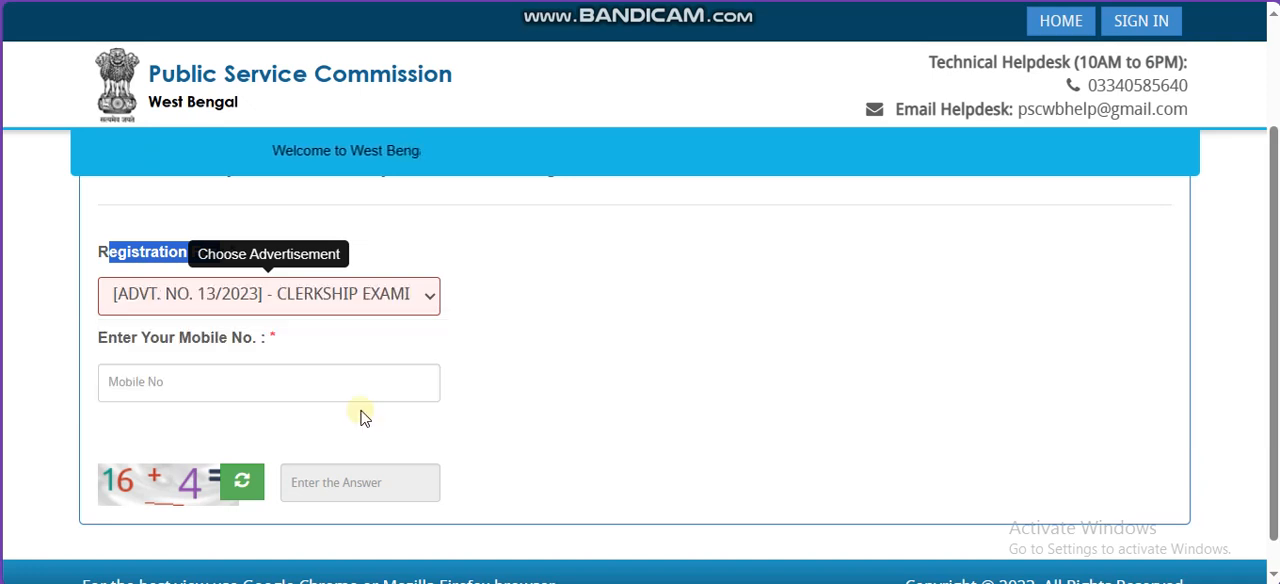
drag(220, 343, 257, 343)
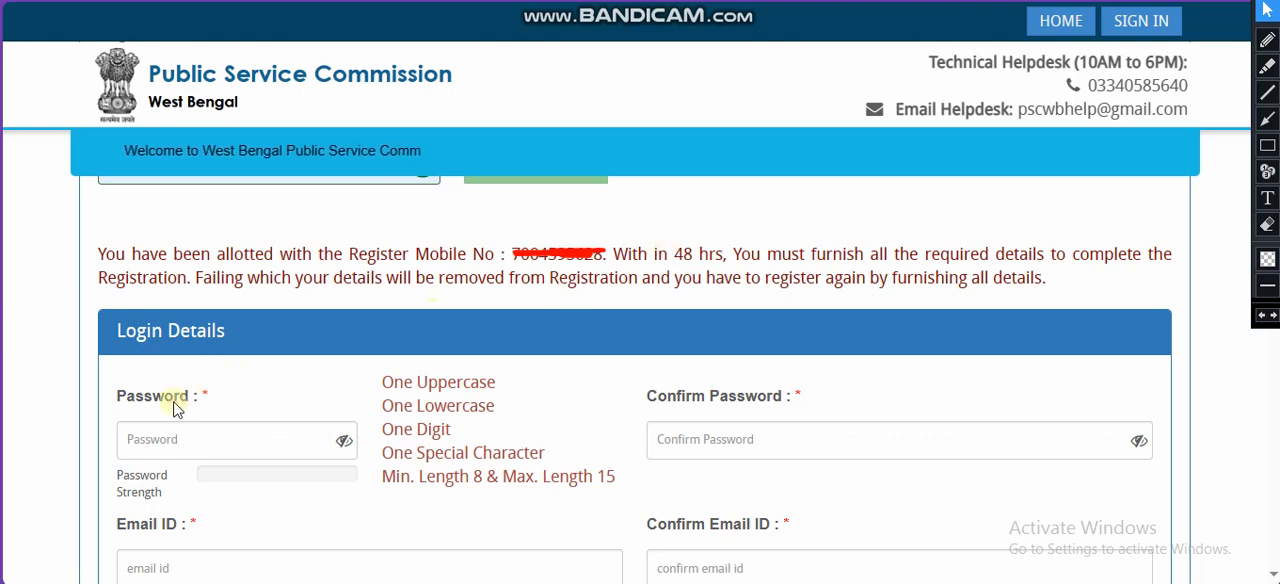
Step: Review the password rules and the confirm password, email ID and confirm email ID fields in Login Details
drag(135, 400, 164, 401)
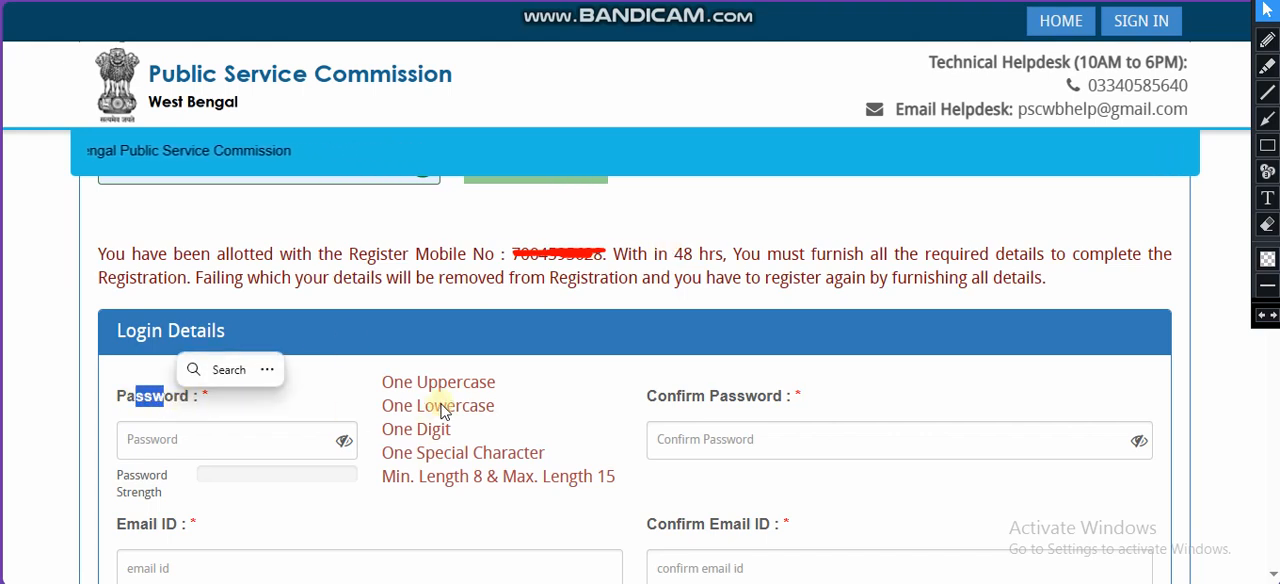
drag(459, 478, 619, 489)
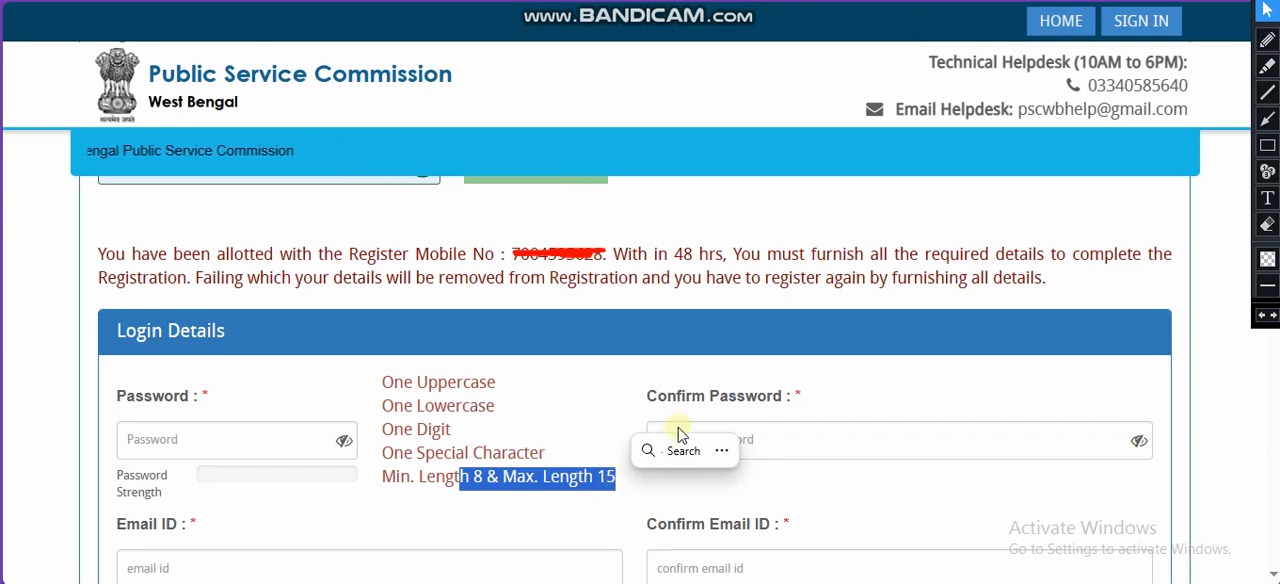
drag(679, 392, 768, 402)
drag(153, 524, 197, 524)
drag(659, 530, 739, 524)
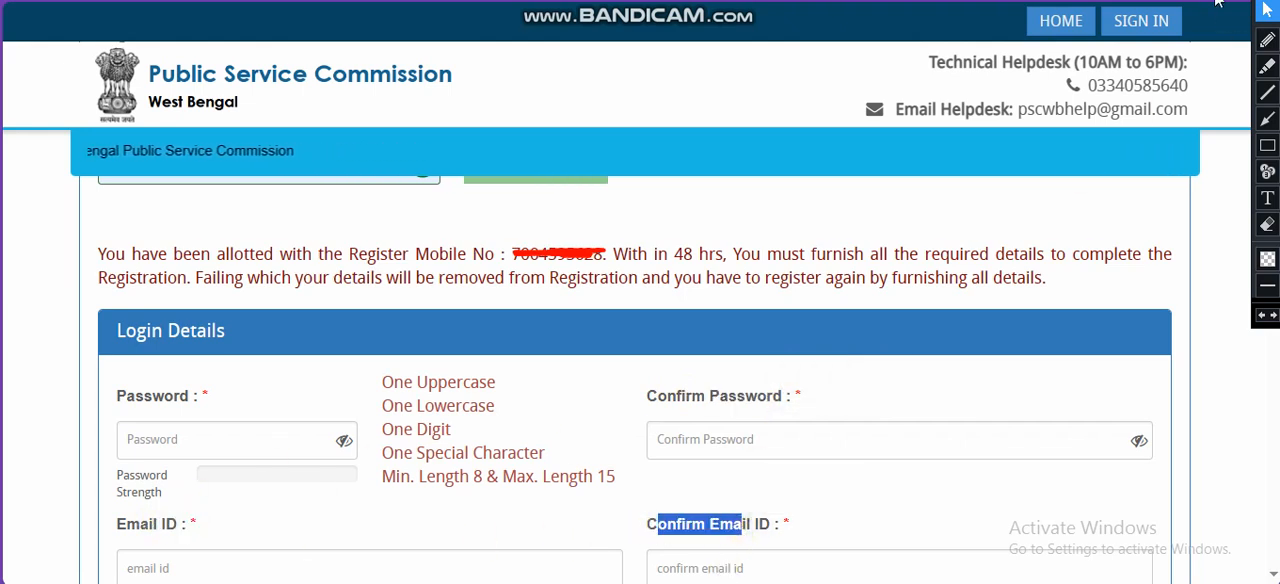
Step: Highlight the applicant name label and mark the Confirm Mobile Number field and OTP verification option with red pen ticks
scroll(343, 252, down, 5)
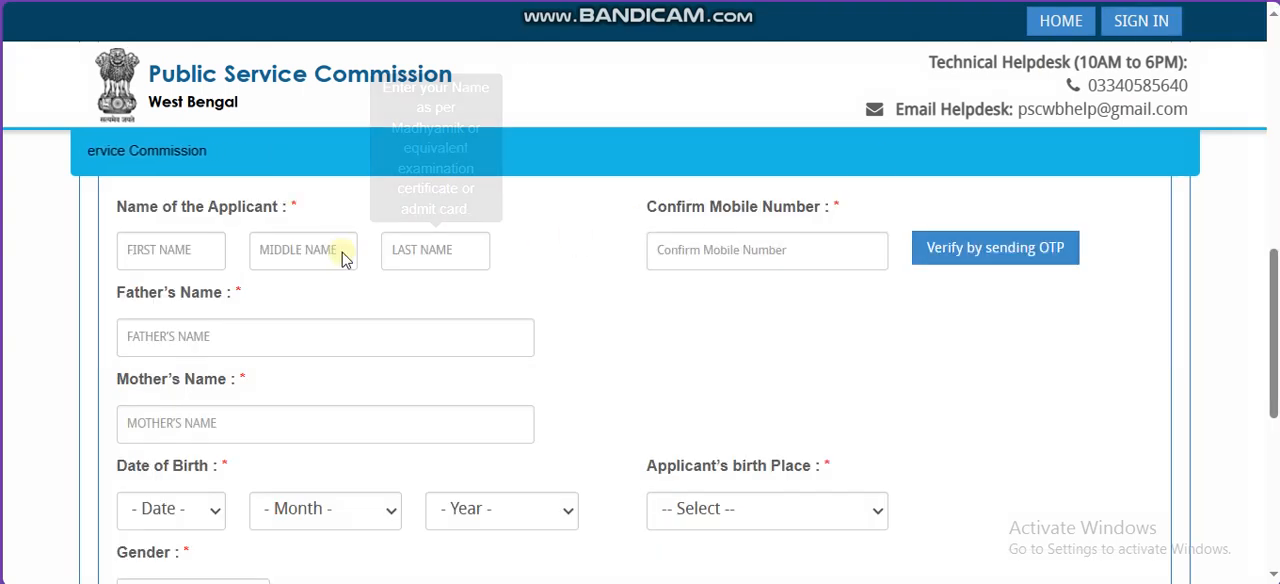
triple_click(253, 210)
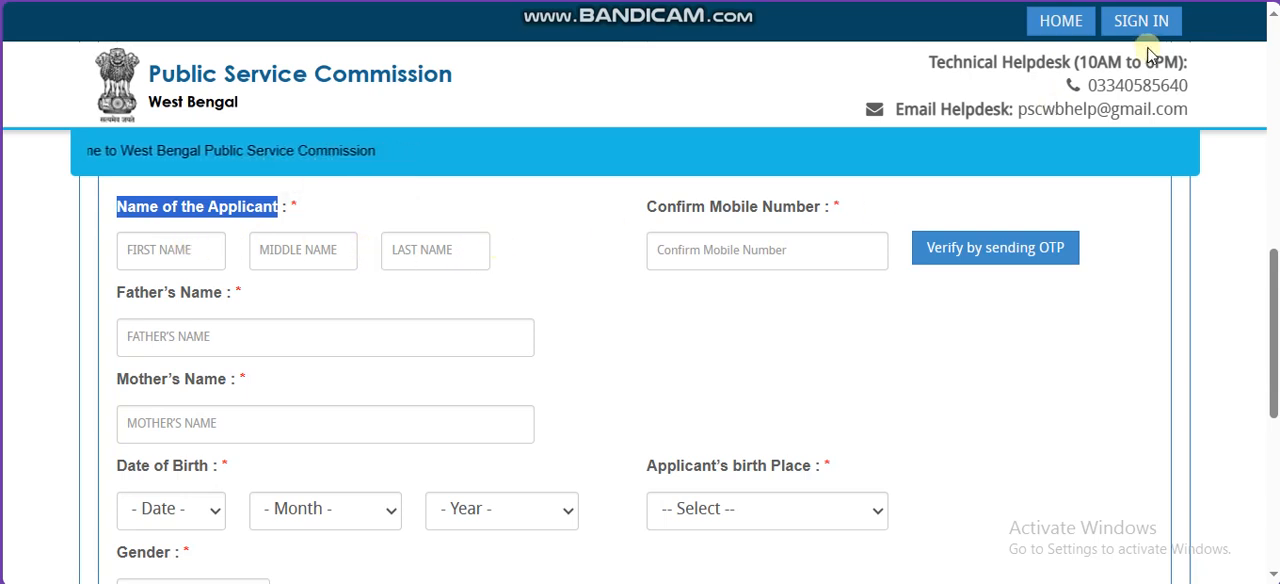
click(1222, 1)
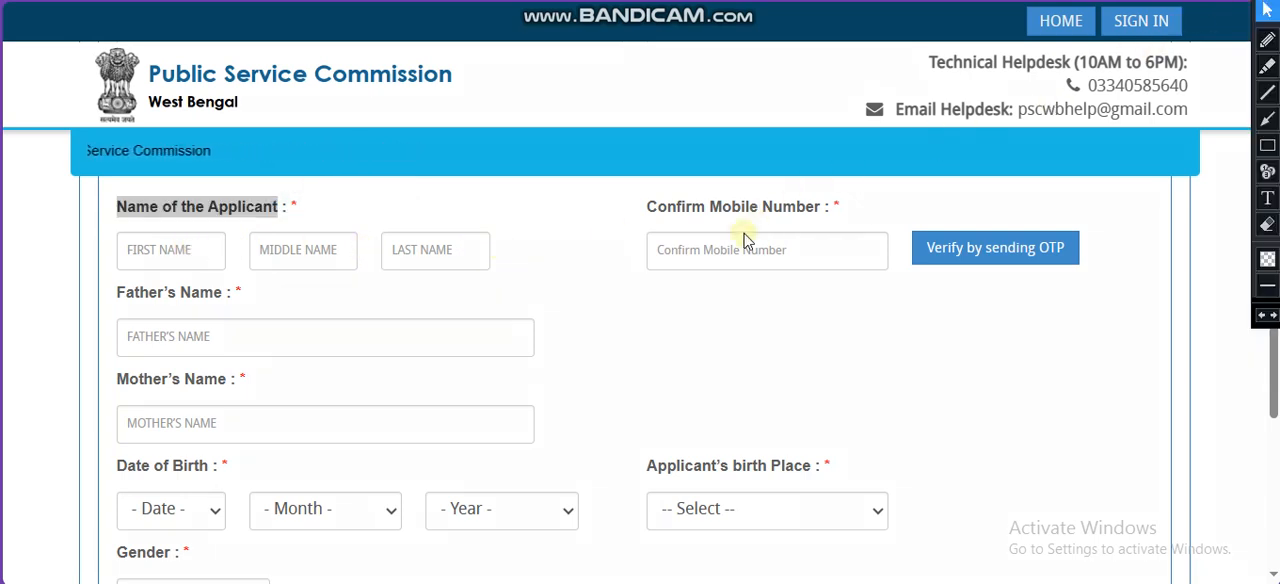
click(1264, 44)
drag(766, 244, 818, 222)
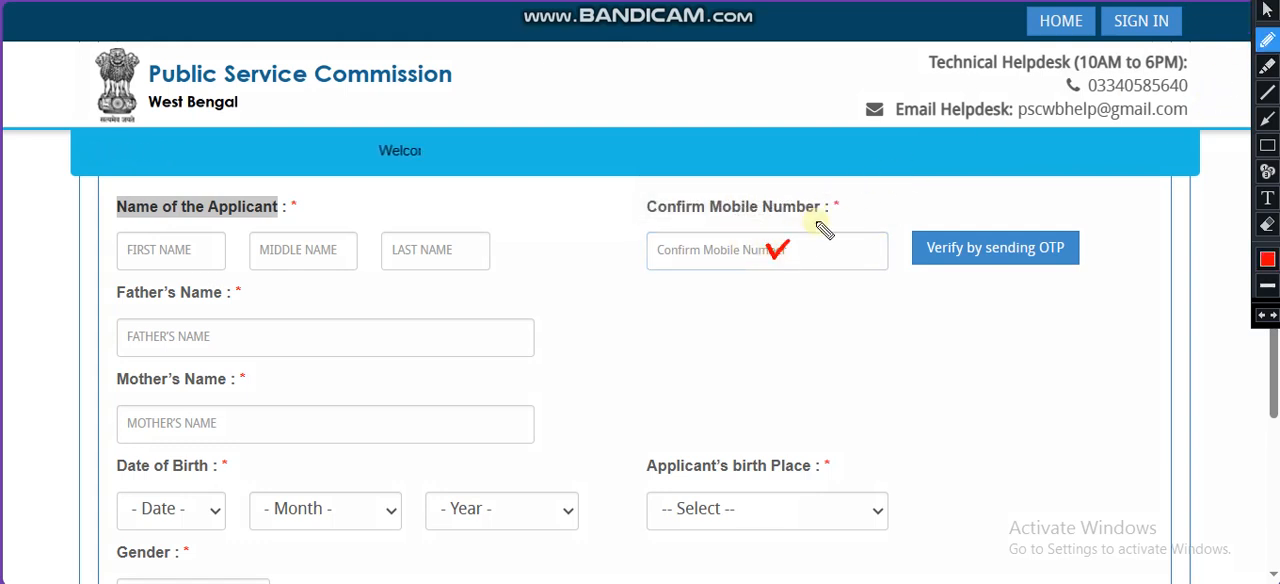
drag(962, 250, 1030, 214)
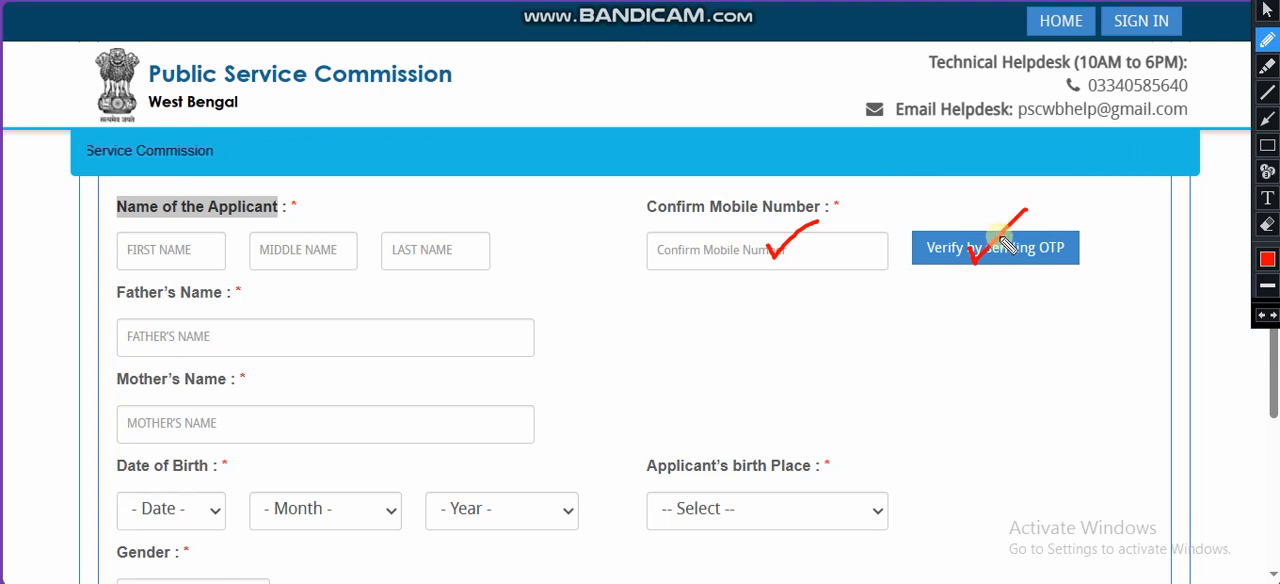
Step: Mark the father's name, mother's name and the date, month and year of birth fields with red pen ticks
drag(210, 352, 293, 326)
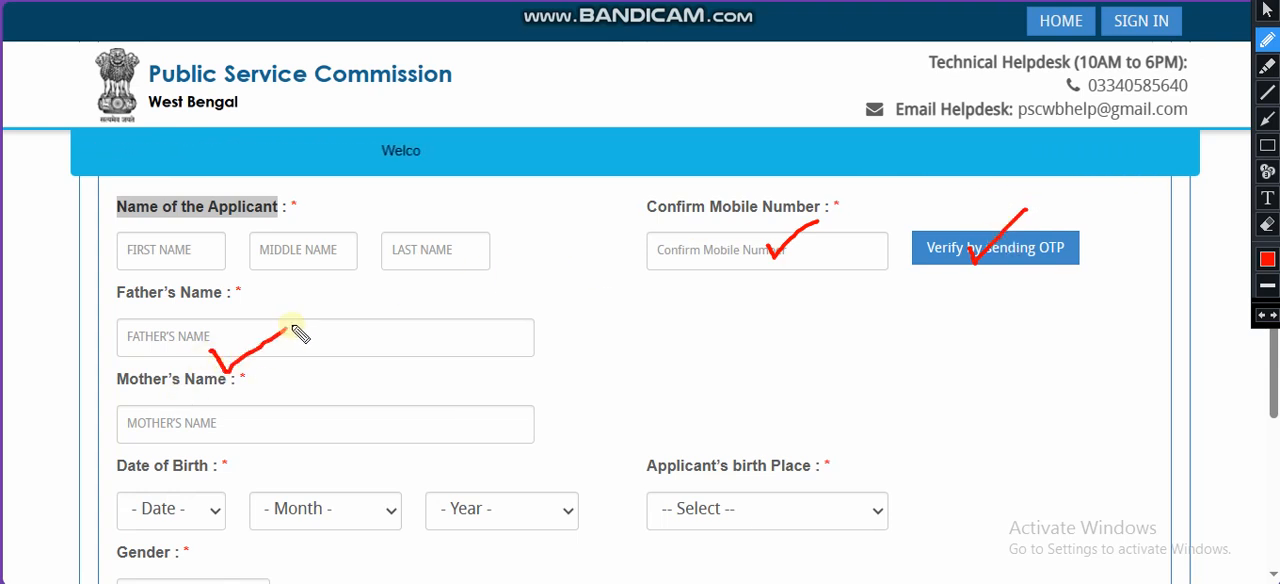
drag(238, 416, 304, 402)
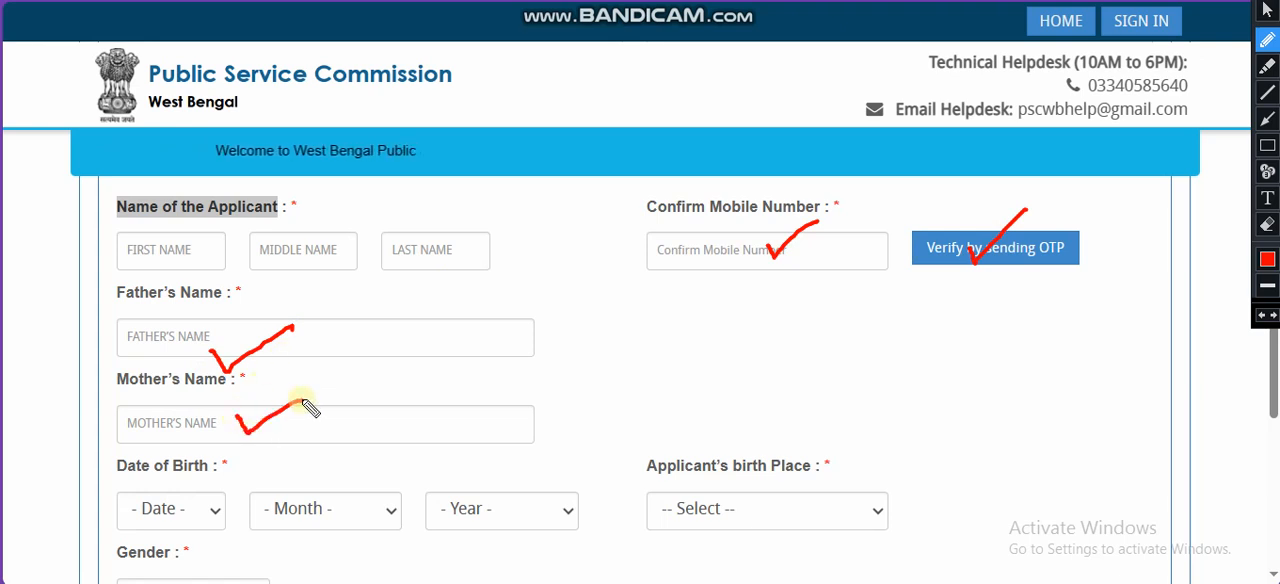
drag(174, 506, 240, 490)
mouse_move(278, 506)
mouse_down()
mouse_move(292, 518)
mouse_move(370, 490)
mouse_up()
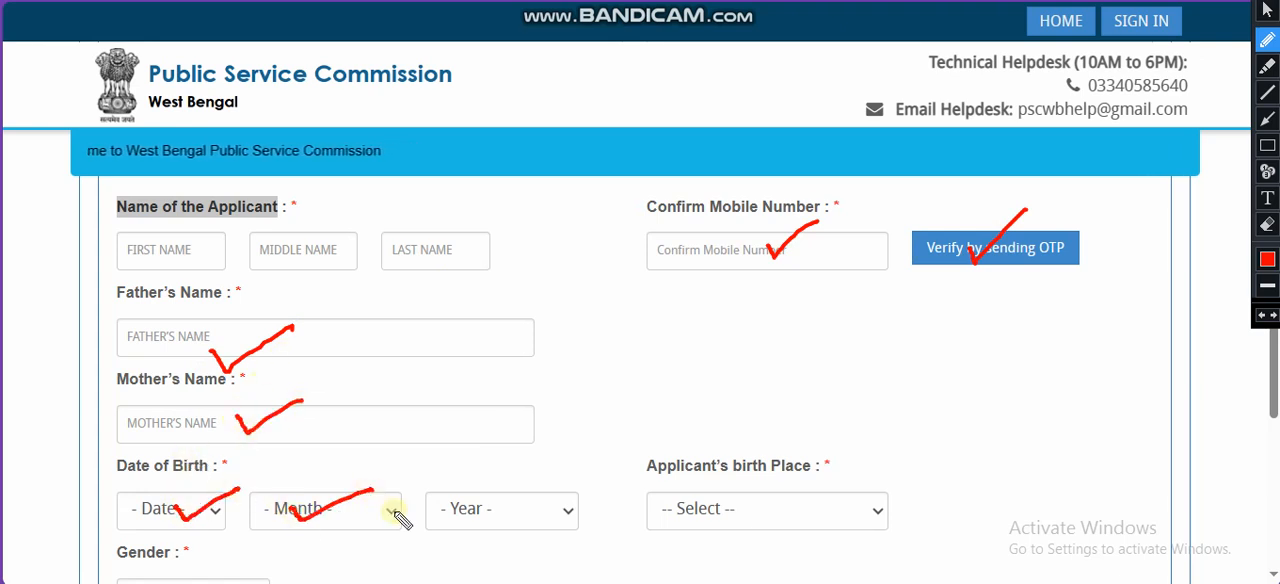
drag(444, 506, 516, 490)
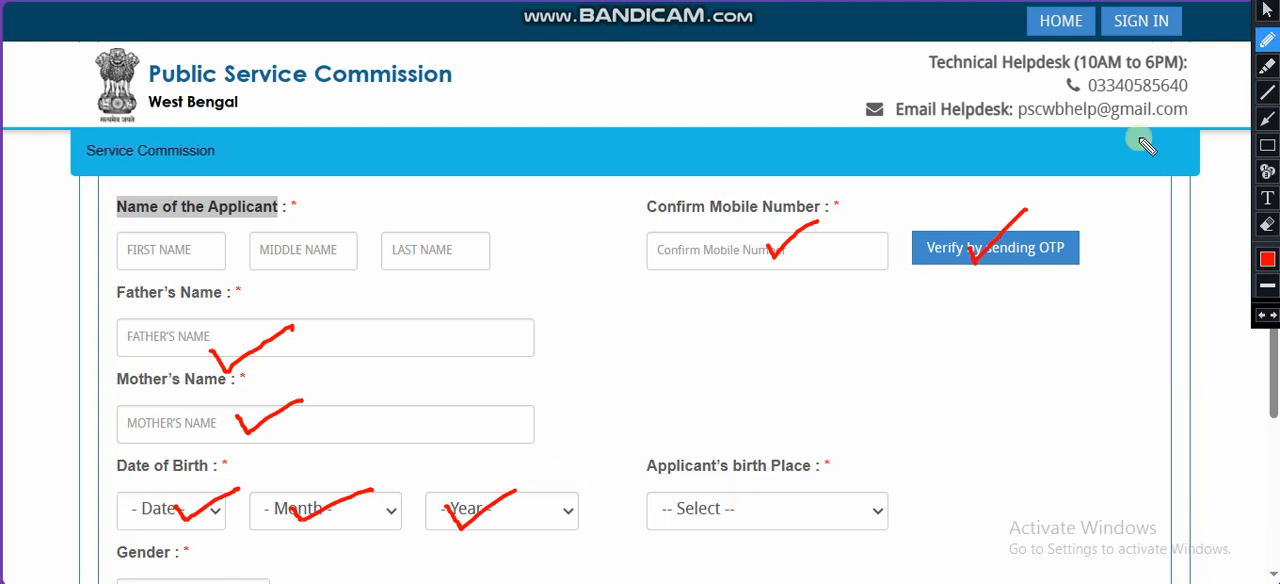
Step: Set the applicant's birth place to MOKOKCHUNG and clear the red pen marks from the page
click(1264, 14)
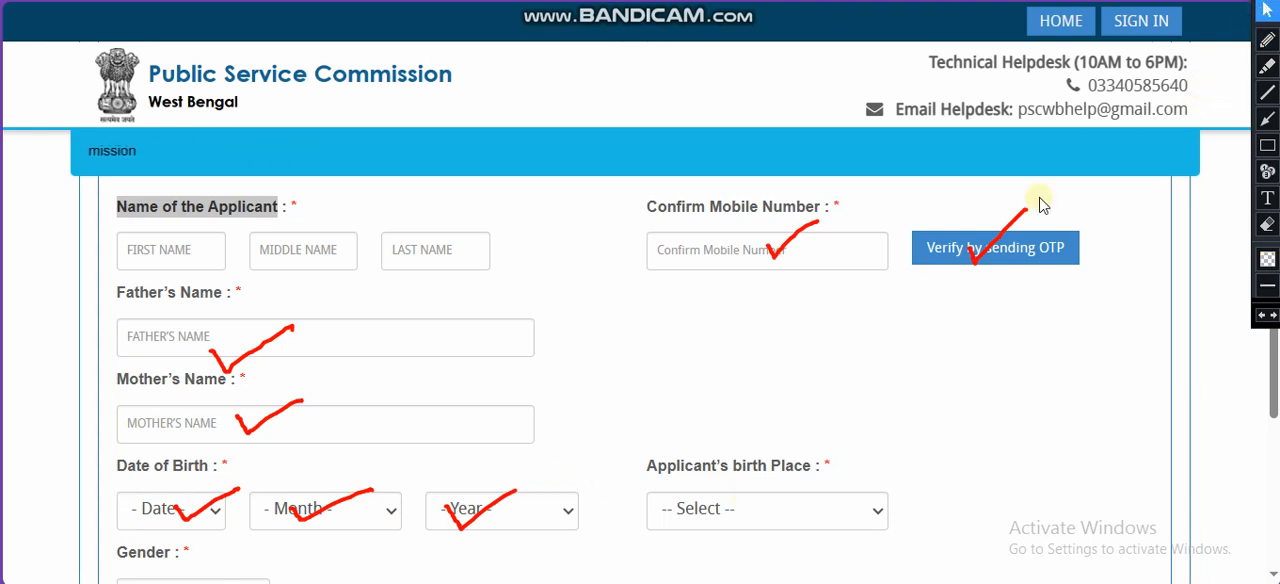
click(829, 518)
drag(917, 114, 917, 196)
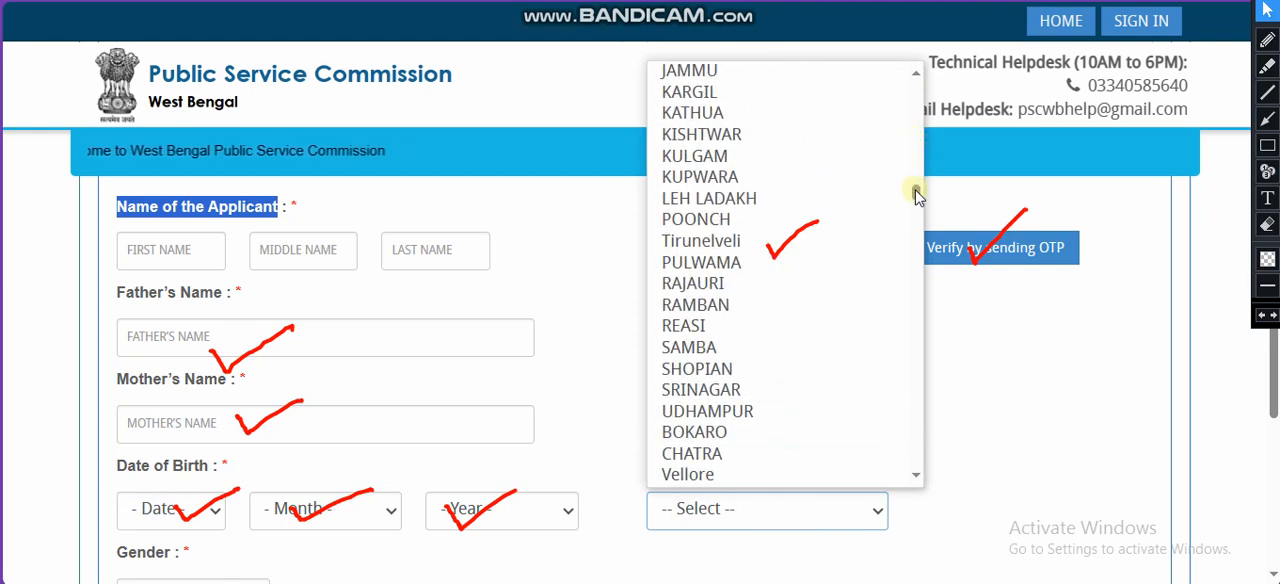
key(o)
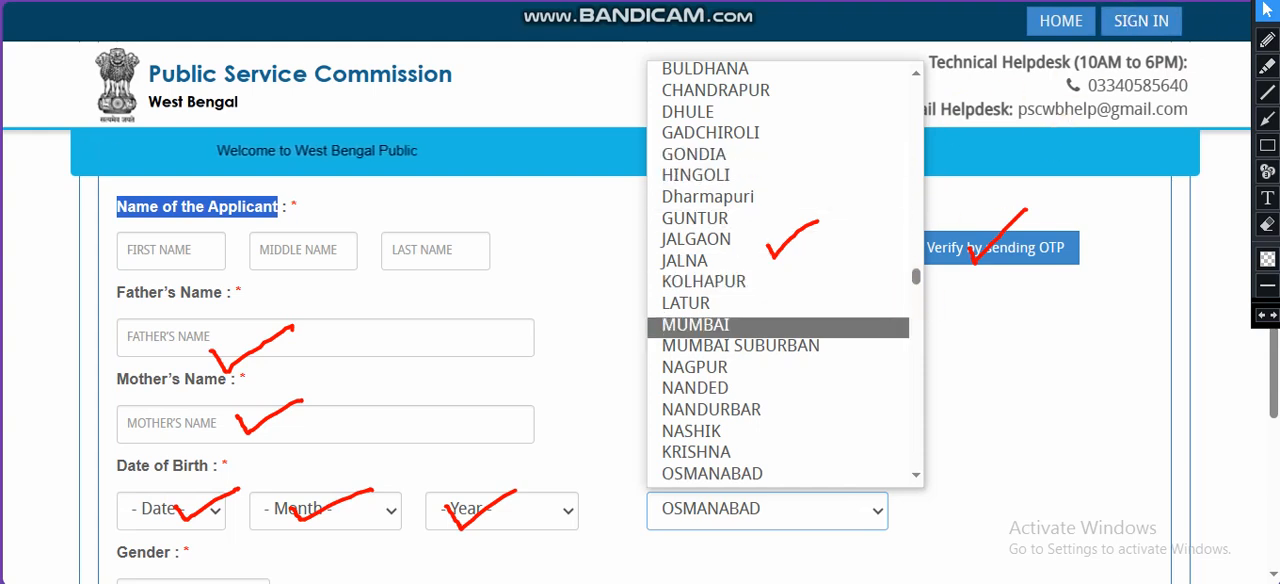
click(768, 471)
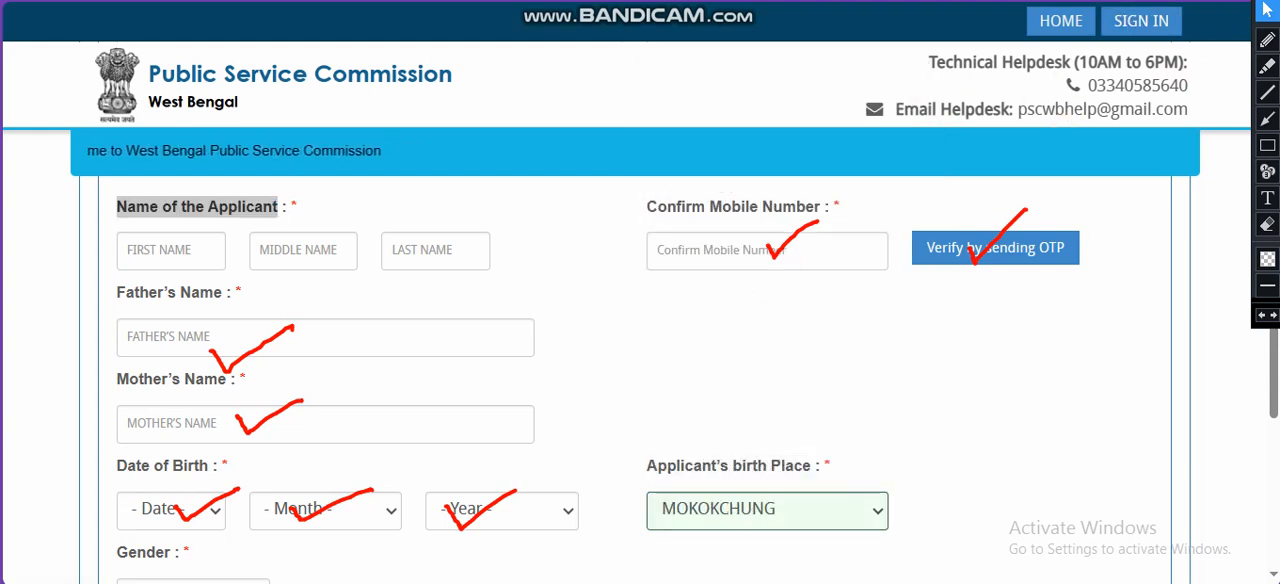
click(877, 507)
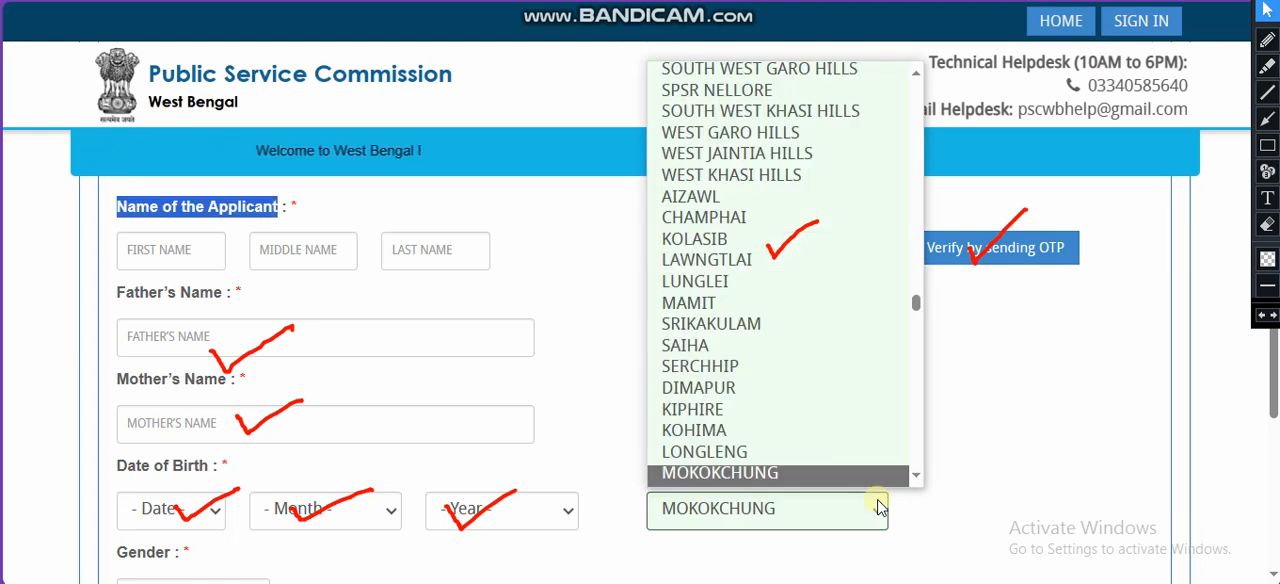
click(966, 411)
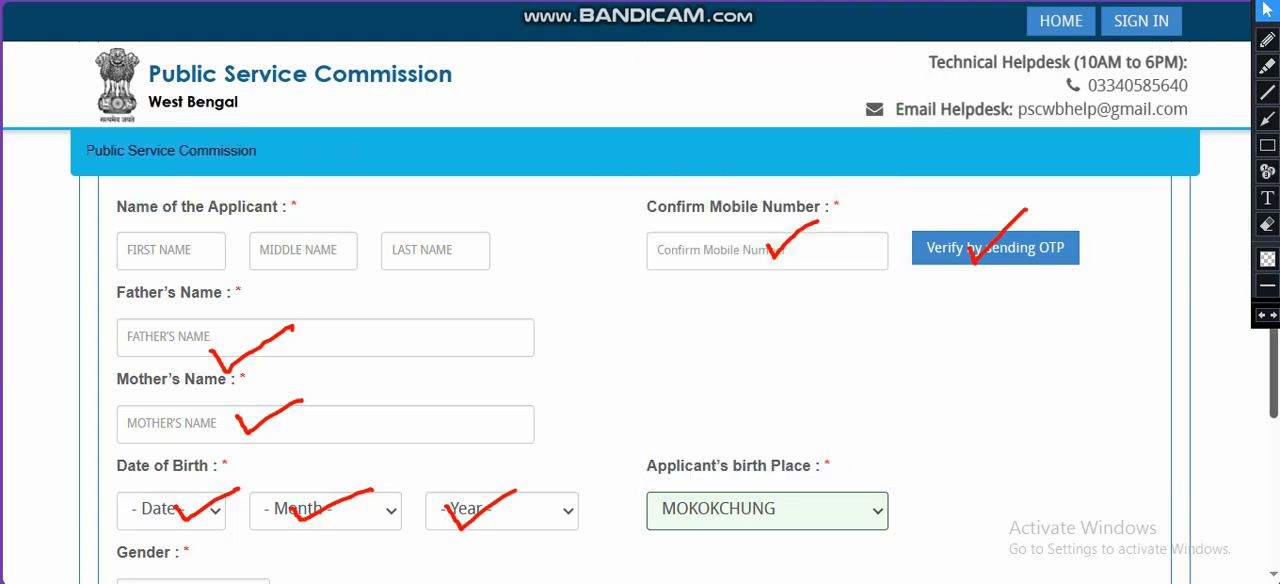
click(1268, 8)
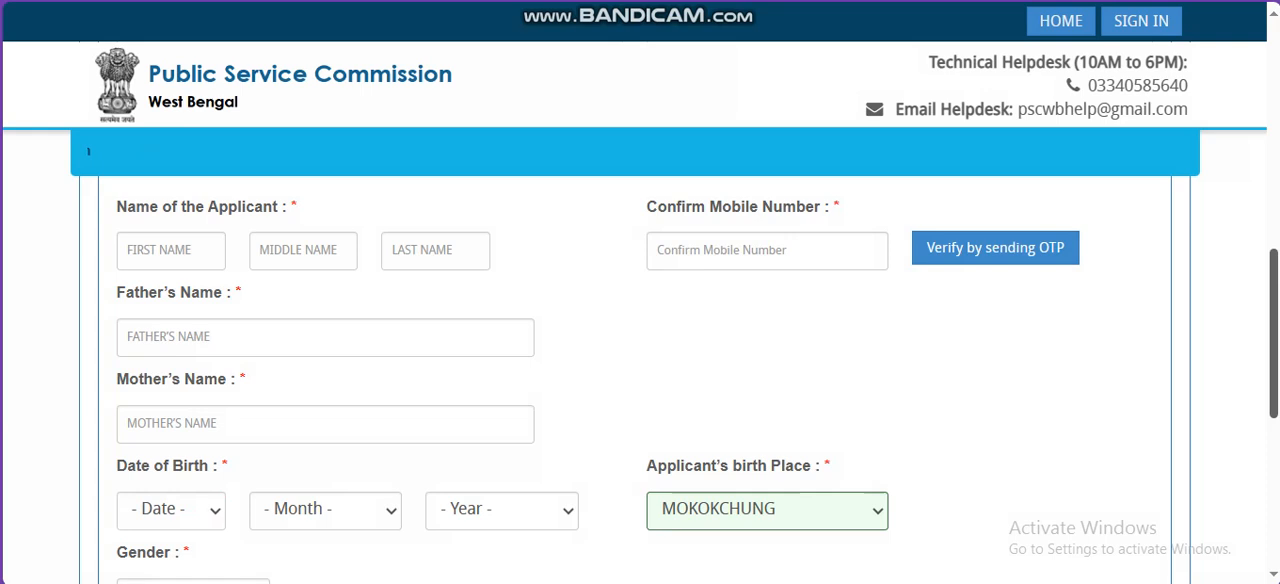
Step: View the available options for the applicant's gender
scroll(414, 272, down, 3)
click(262, 252)
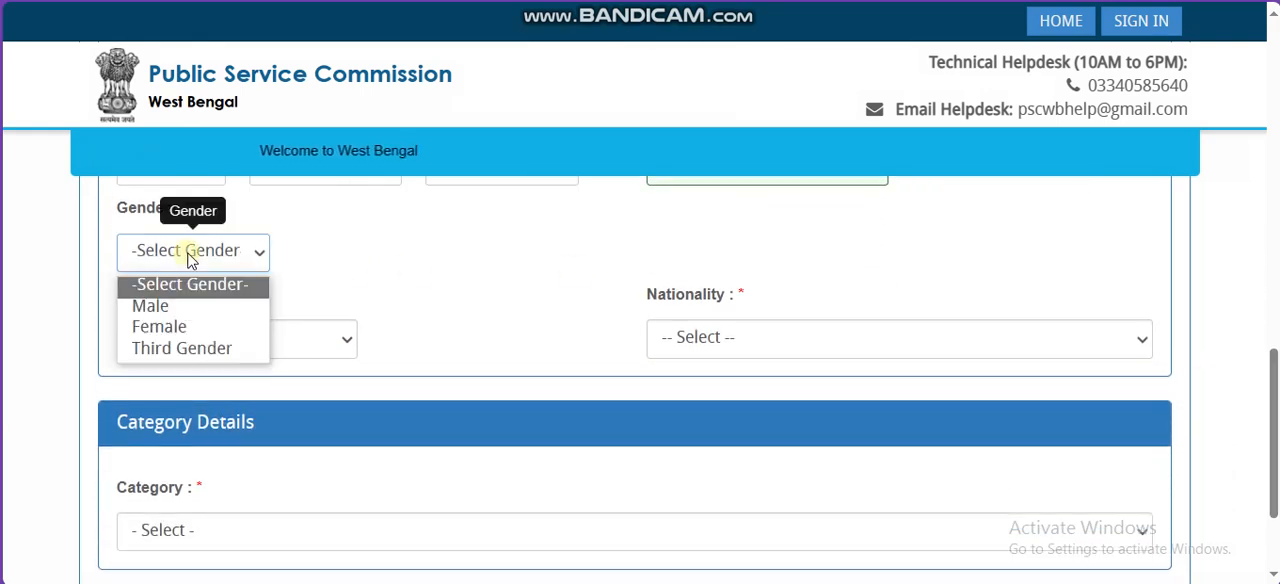
click(309, 295)
Step: Set the religion to Muslim and the nationality to Indian By Birth
click(310, 331)
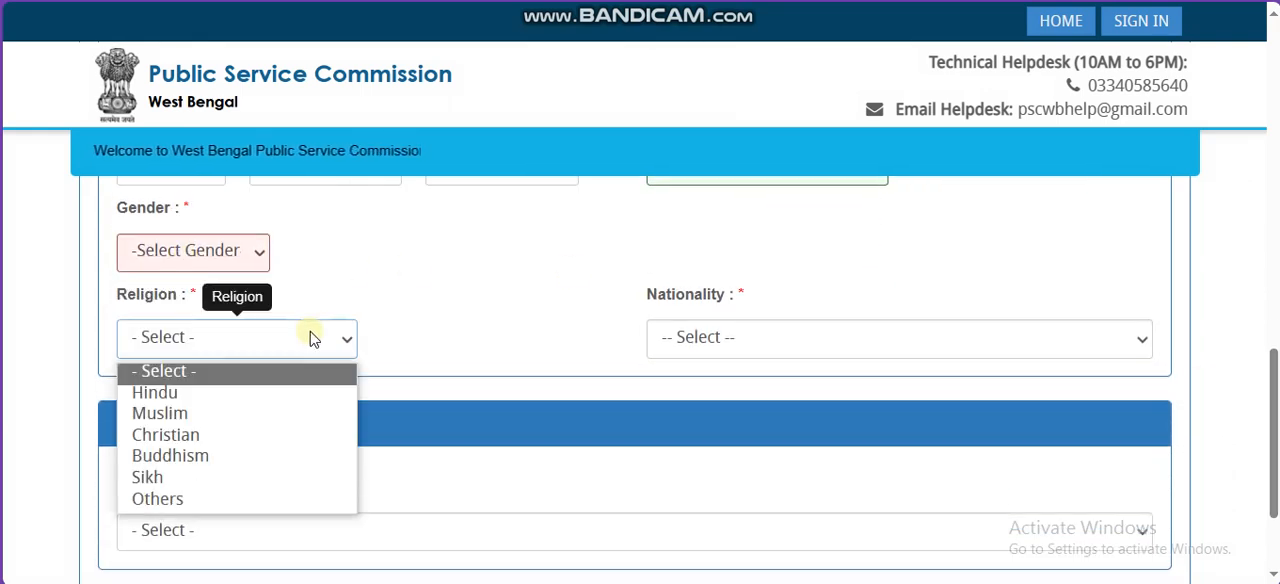
click(204, 410)
click(712, 341)
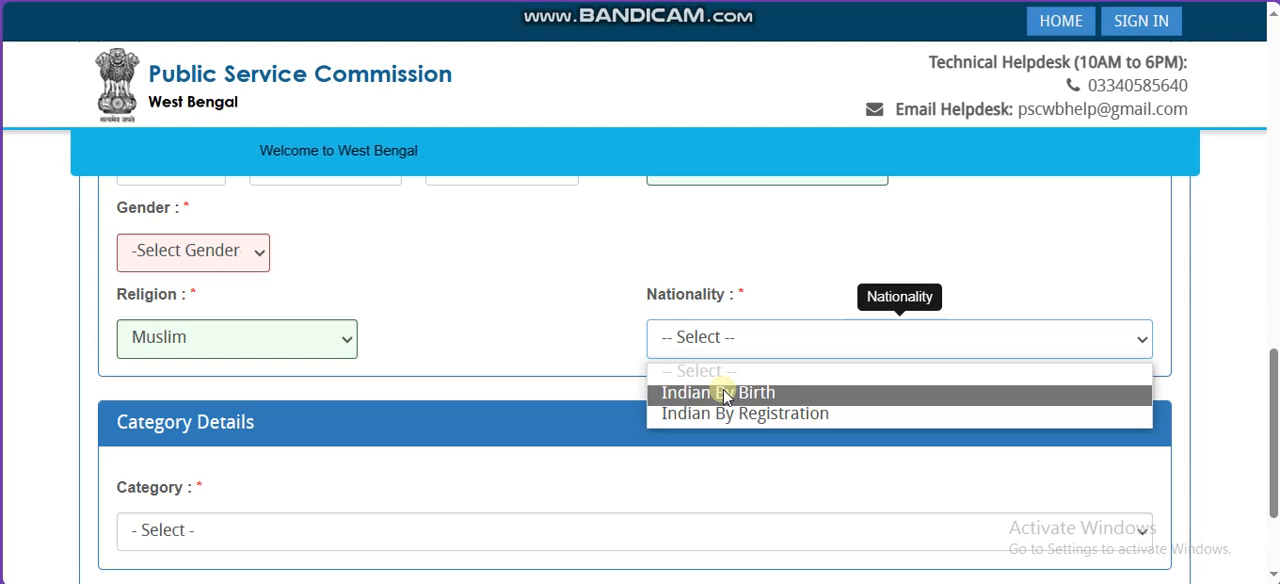
click(785, 394)
Step: Set the category to SC in the Category Details section
scroll(1245, 417, down, 2)
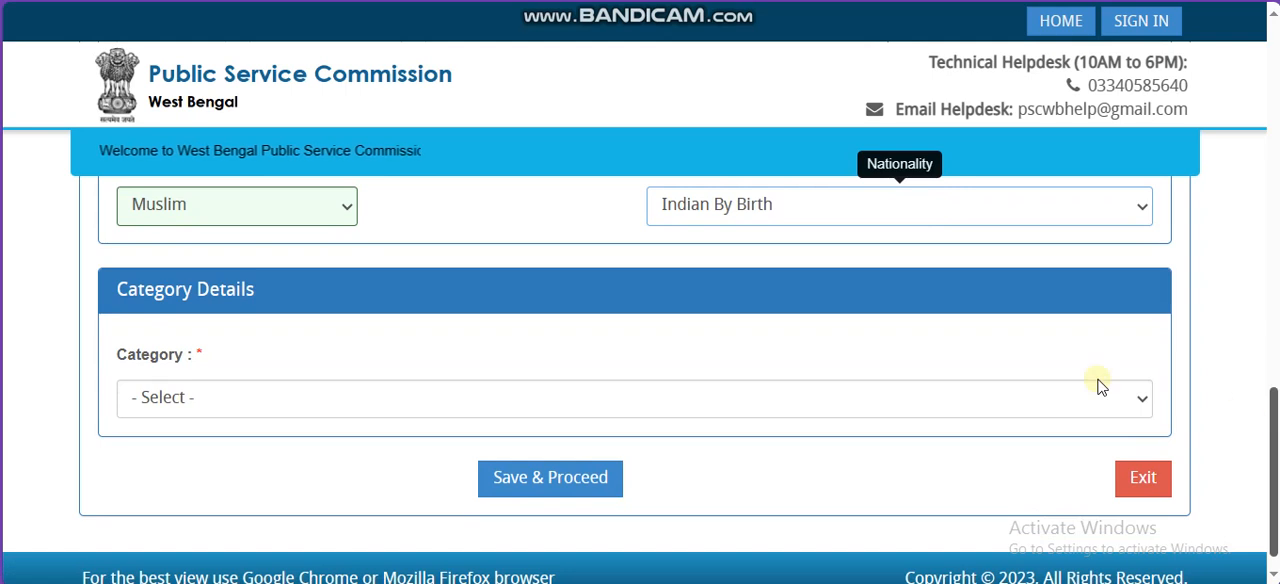
click(171, 402)
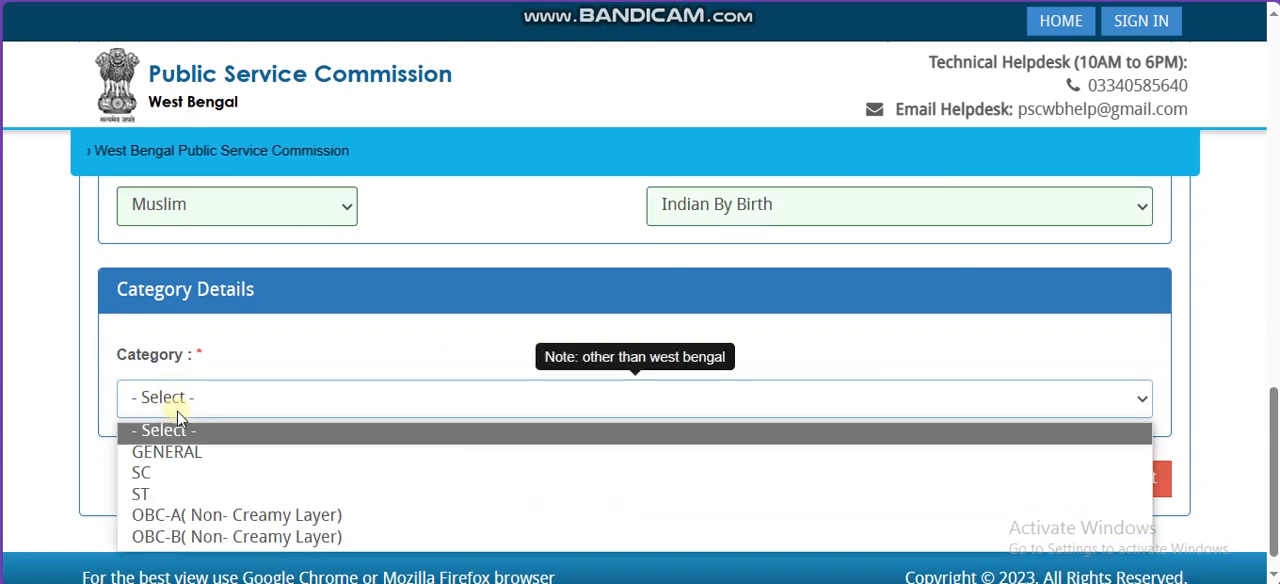
click(211, 475)
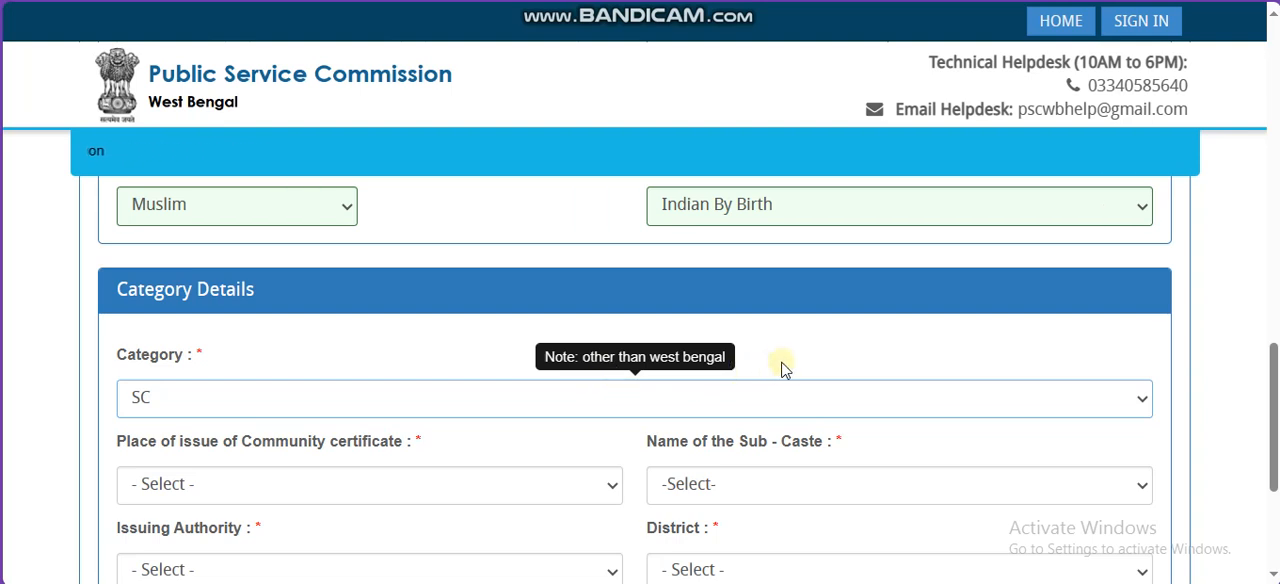
scroll(1273, 400, down, 1)
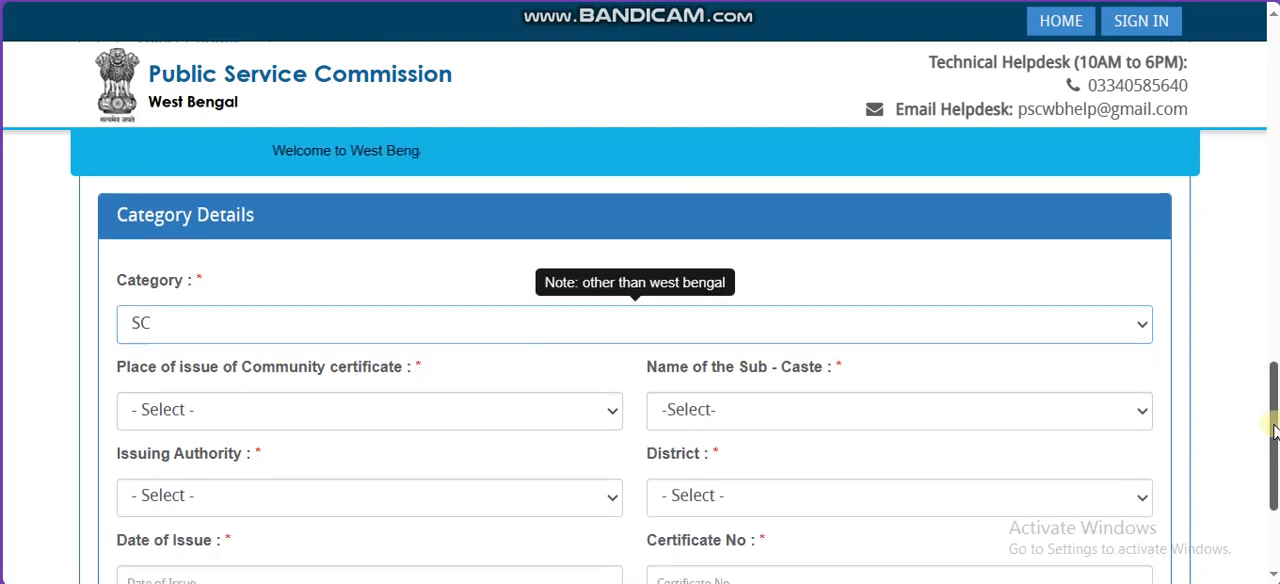
Step: Try a state other than West Bengal as the community certificate's place of issue, and set the category to SC again
drag(163, 323, 313, 325)
click(329, 355)
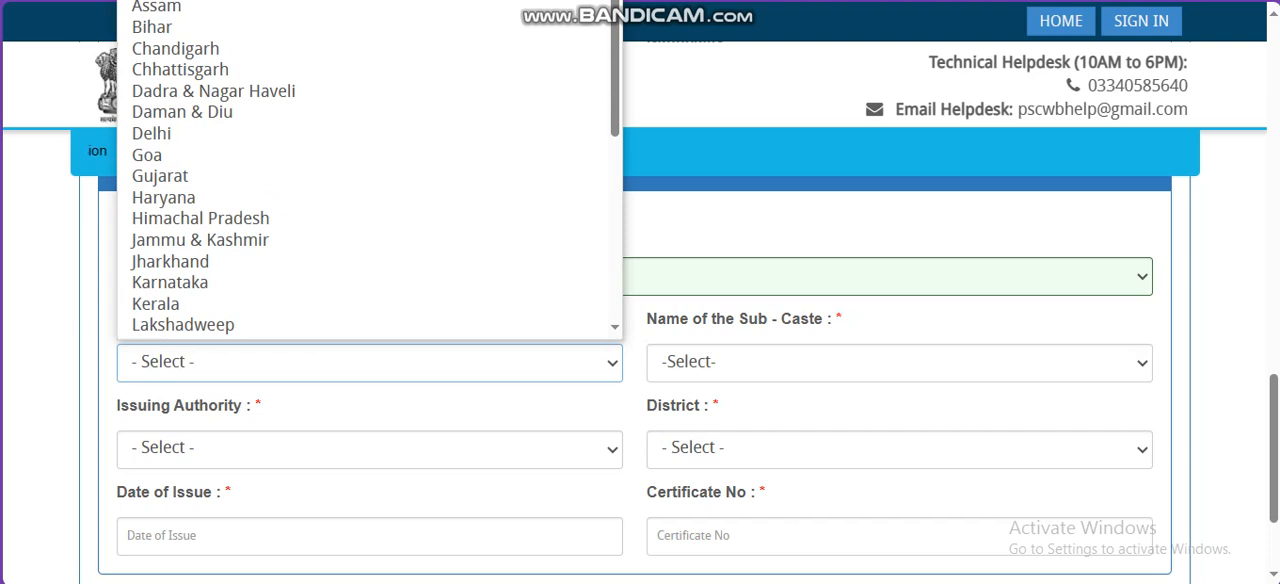
click(300, 3)
click(580, 276)
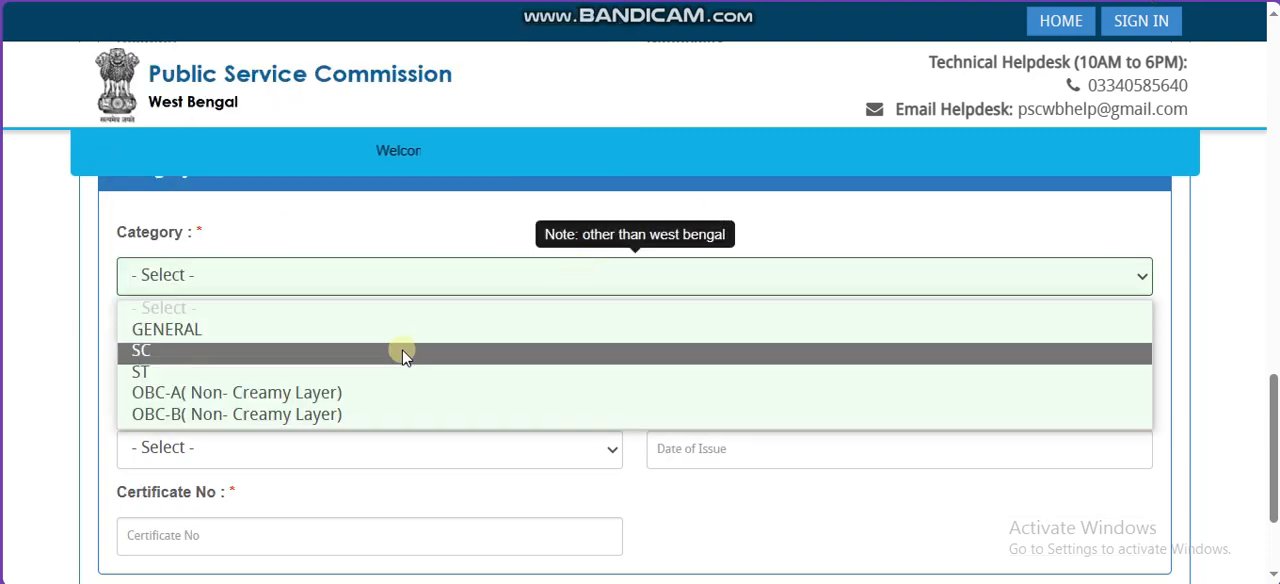
click(400, 352)
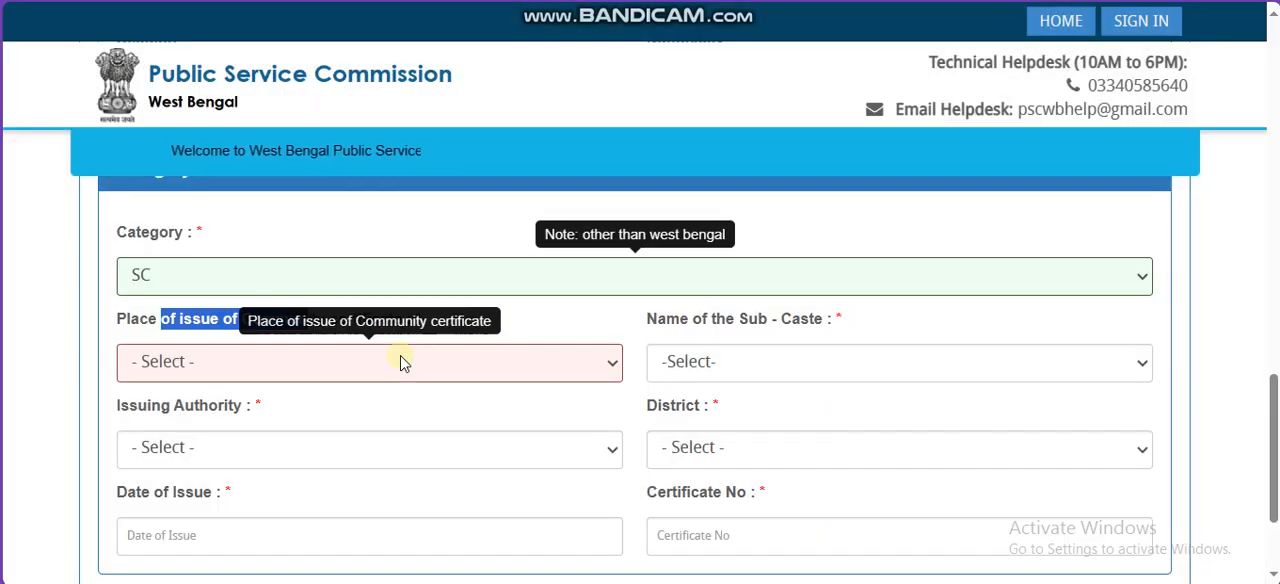
Step: Try Bihar as the place of issue of the community certificate and acknowledge the eligibility warning
click(401, 363)
key(b)
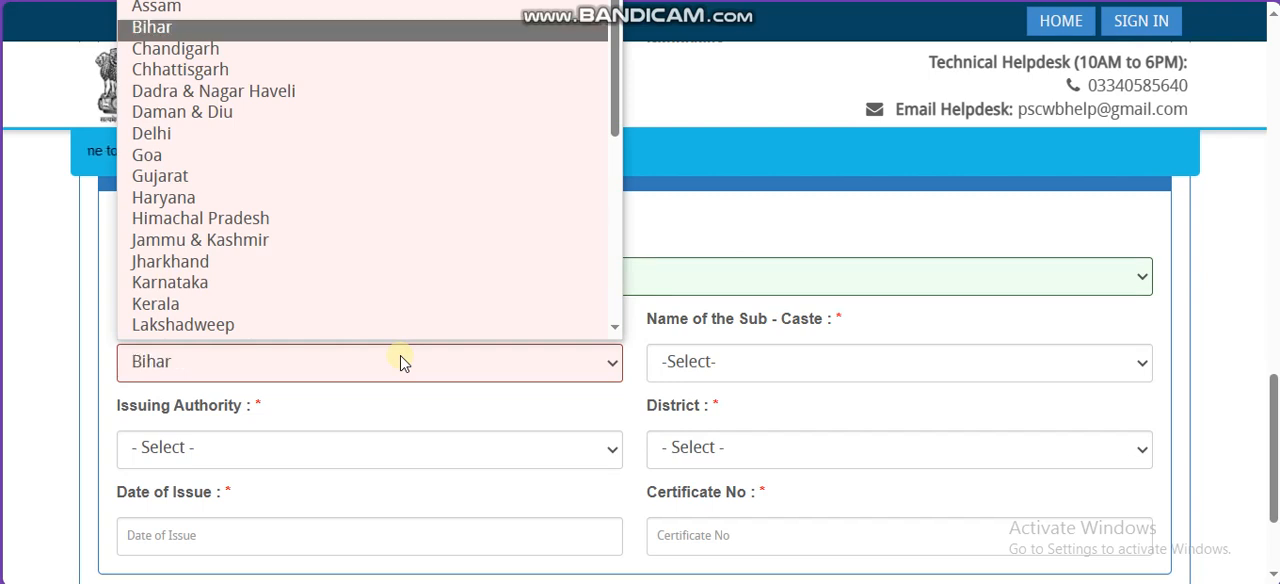
key(Return)
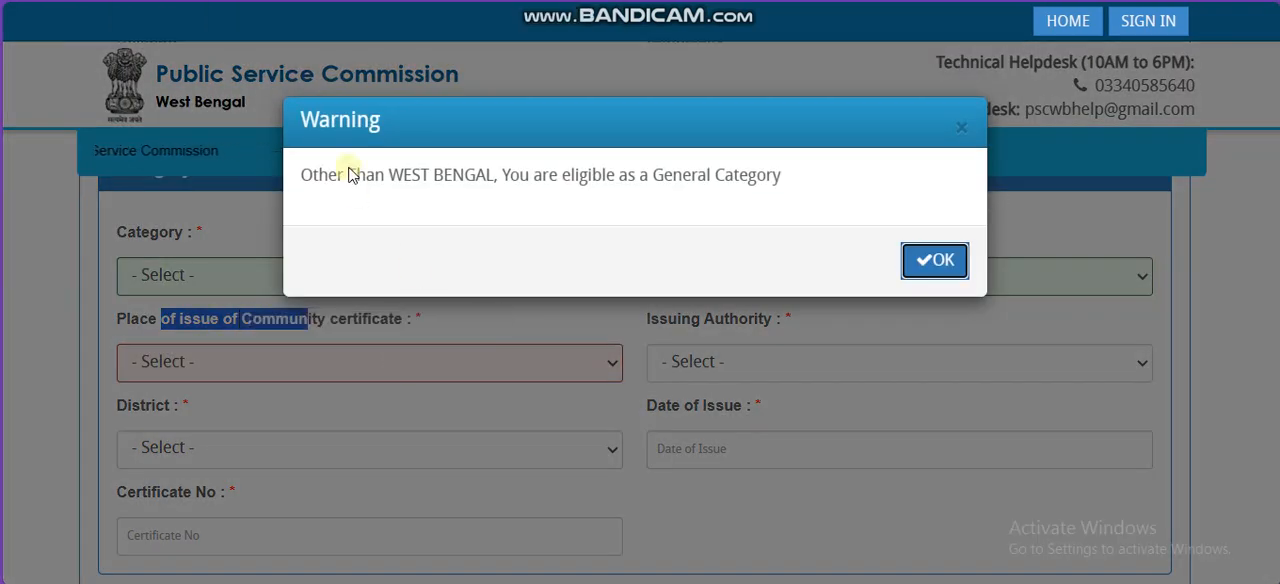
drag(682, 177, 849, 220)
click(935, 261)
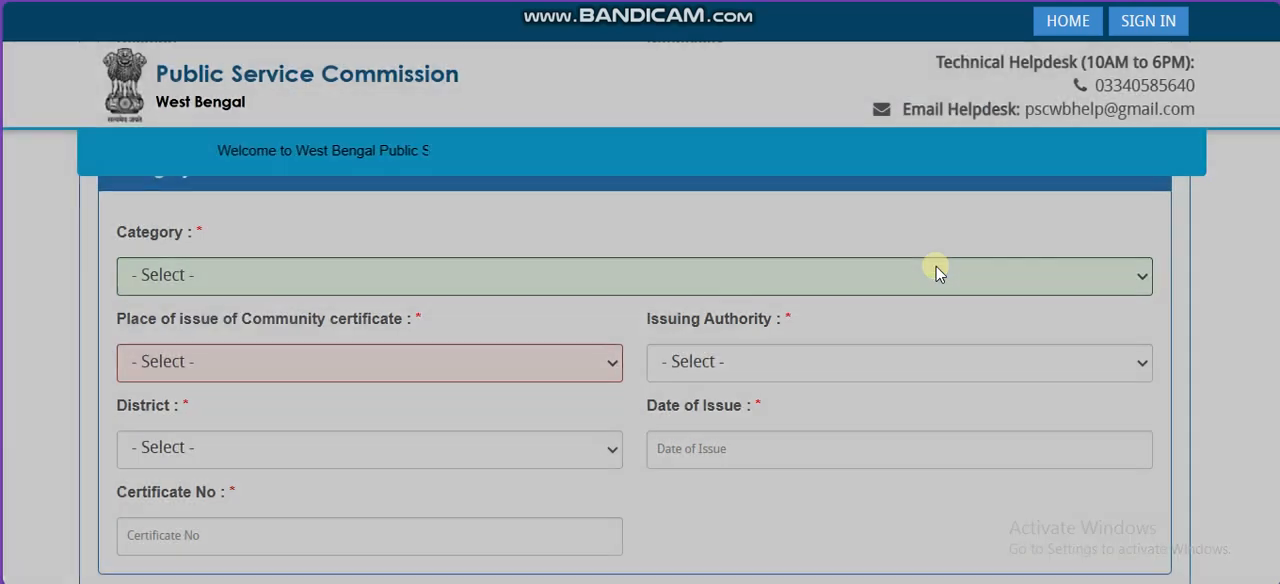
Step: Set the category to GENERAL in the Category Details section
click(471, 371)
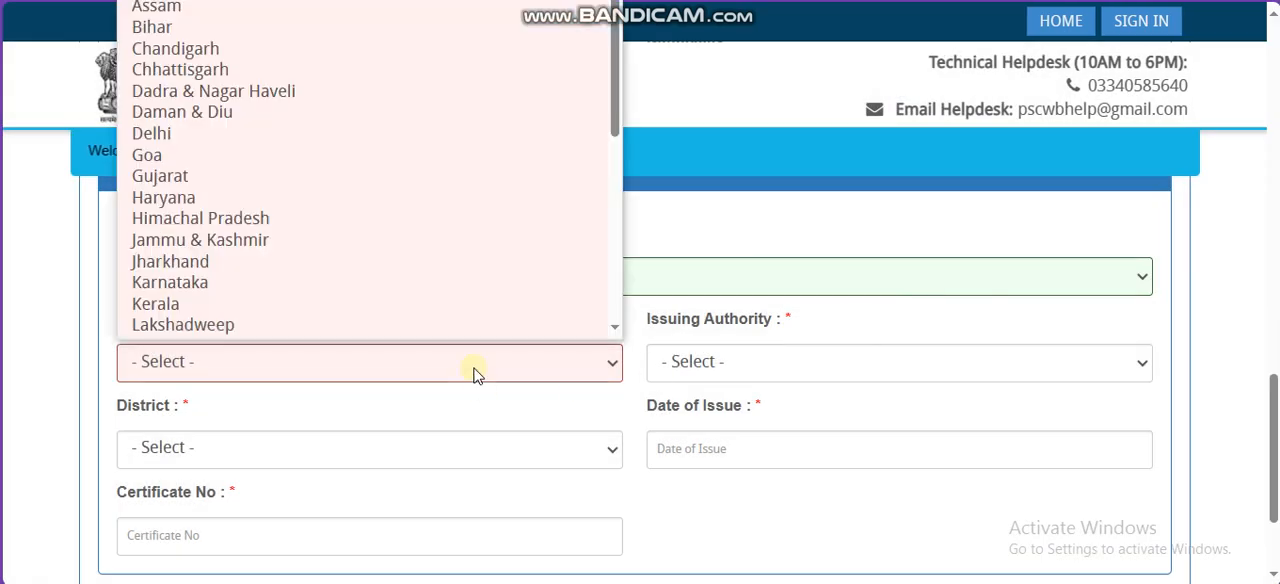
click(719, 290)
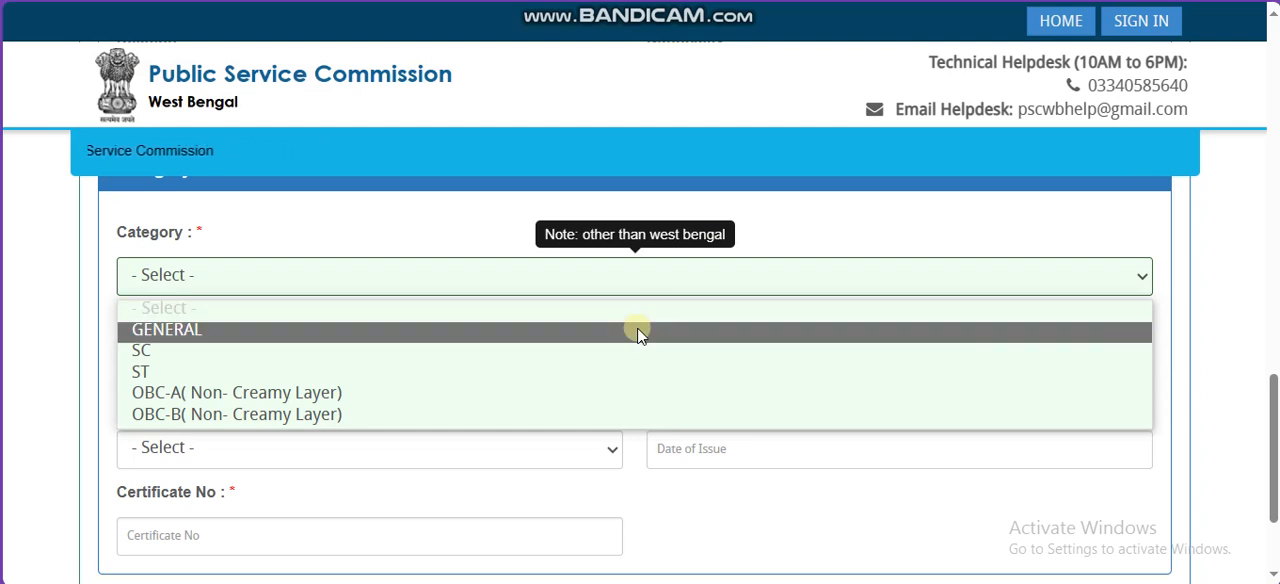
click(640, 335)
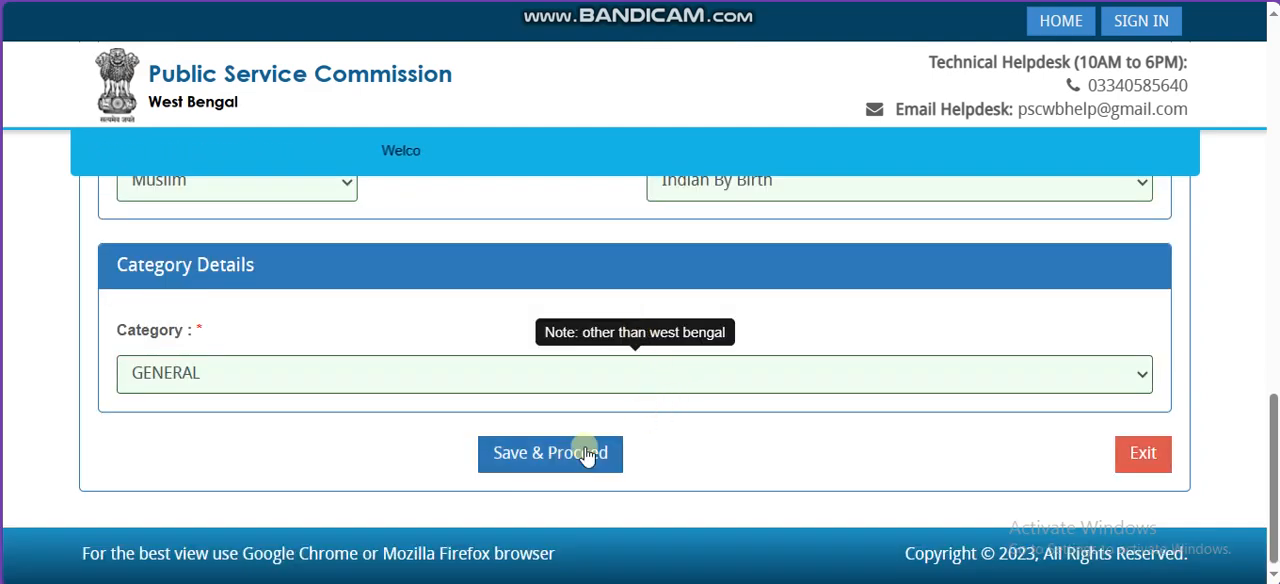
Step: Set the category to SC and the community certificate's place of issue to West Bengal
click(646, 374)
click(516, 453)
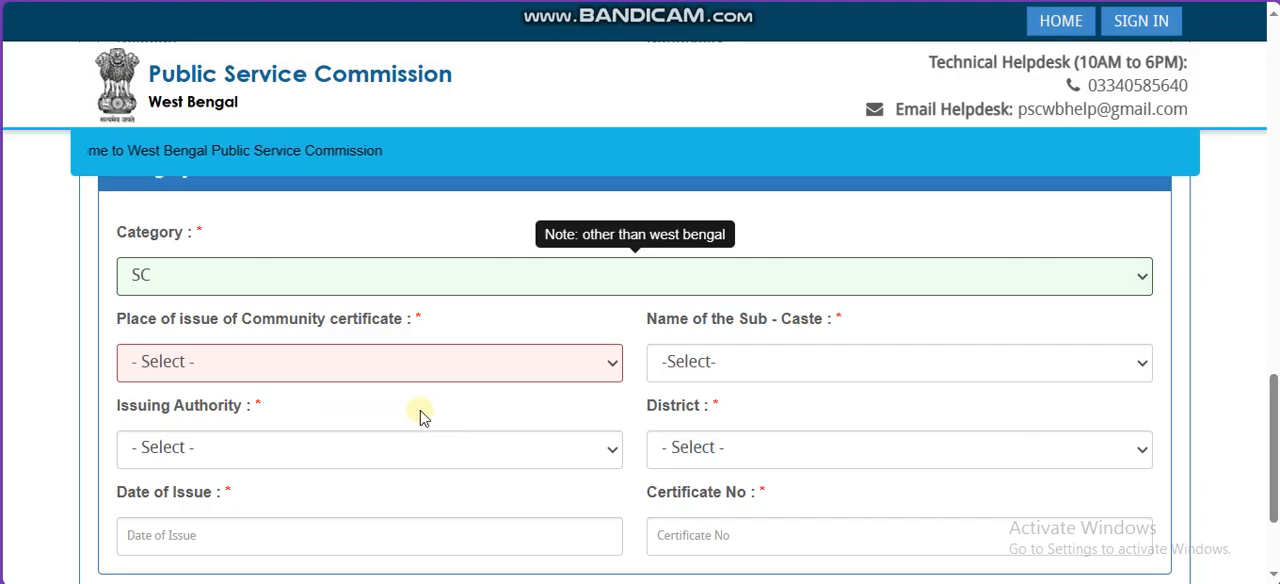
click(395, 364)
key(w)
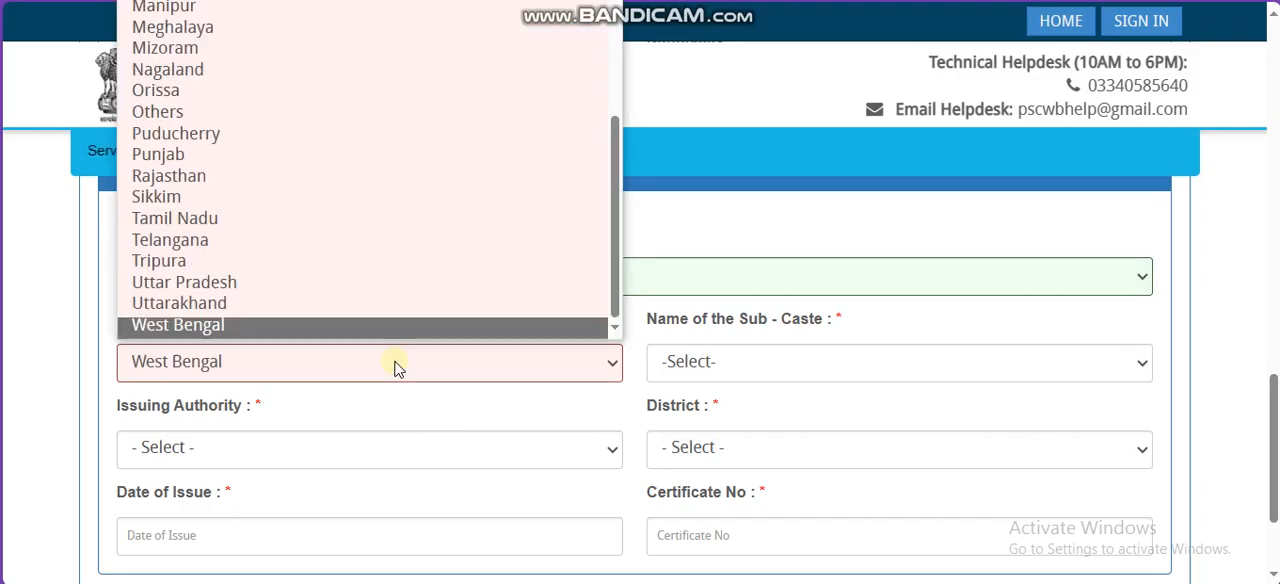
key(Return)
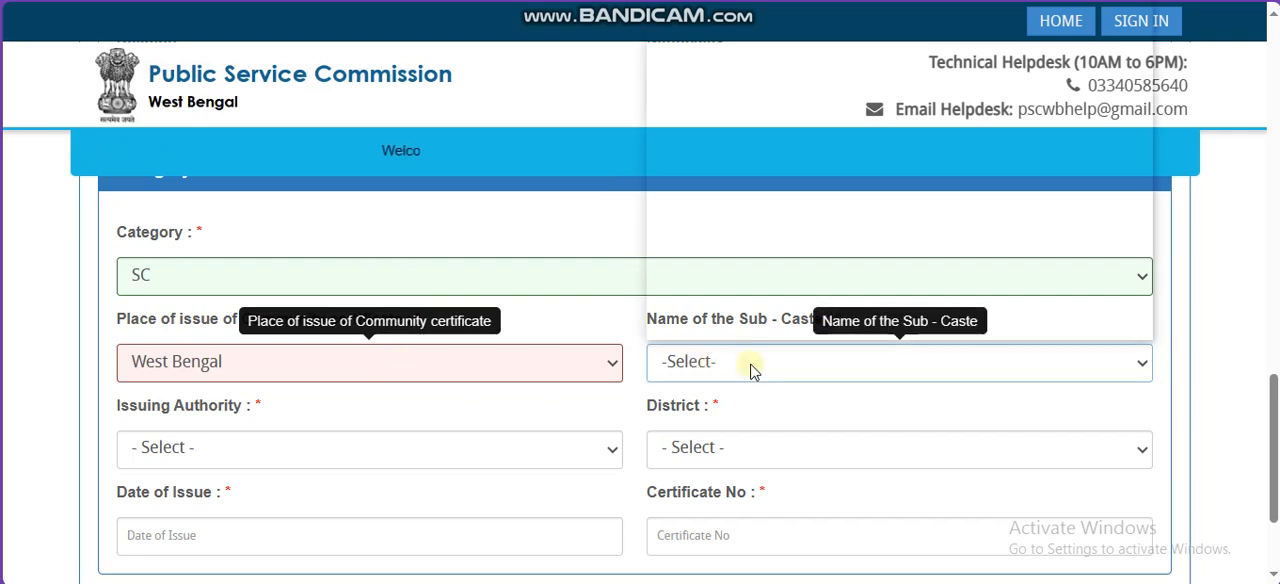
Step: Set the name of the sub-caste to Dom, Dhangad
click(745, 362)
key(d)
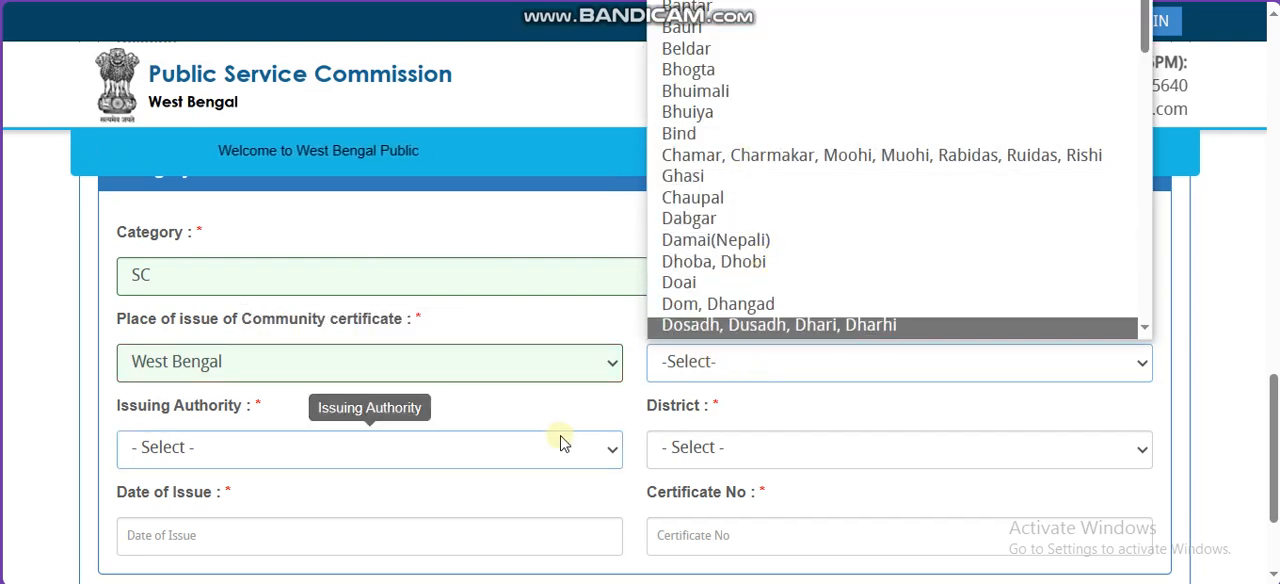
click(525, 460)
click(748, 372)
click(748, 372)
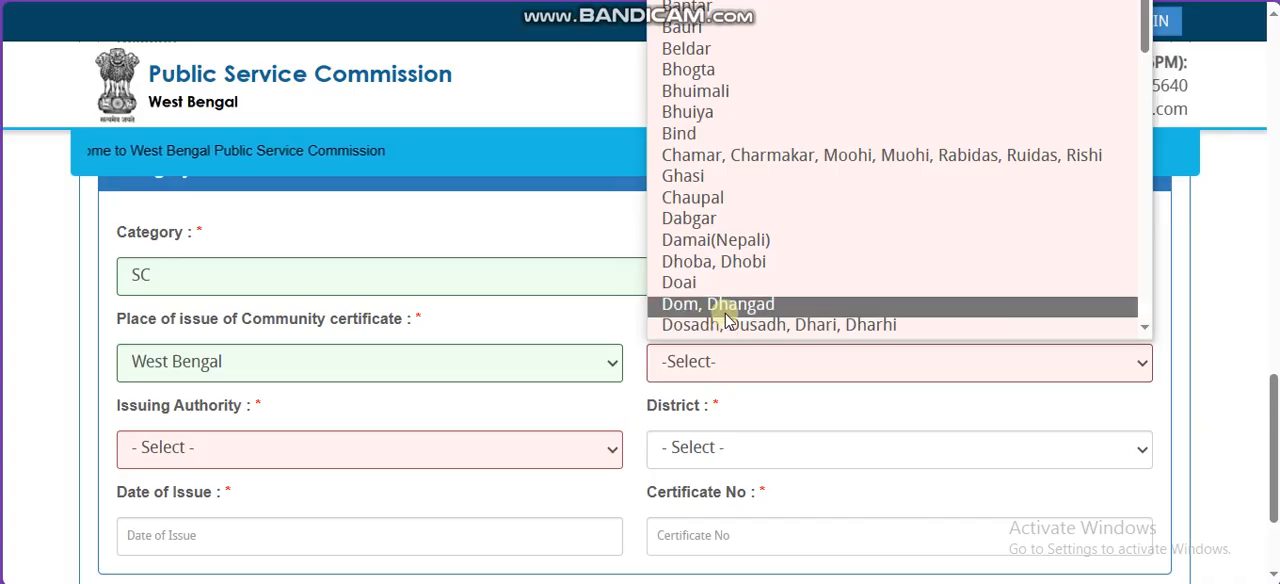
click(729, 305)
Step: Set the issuing authority to SDO(SUB DIVISIONAL OFFICE) and the district to Purba Bardhaman, and point out the certificate's date and number fields
click(440, 460)
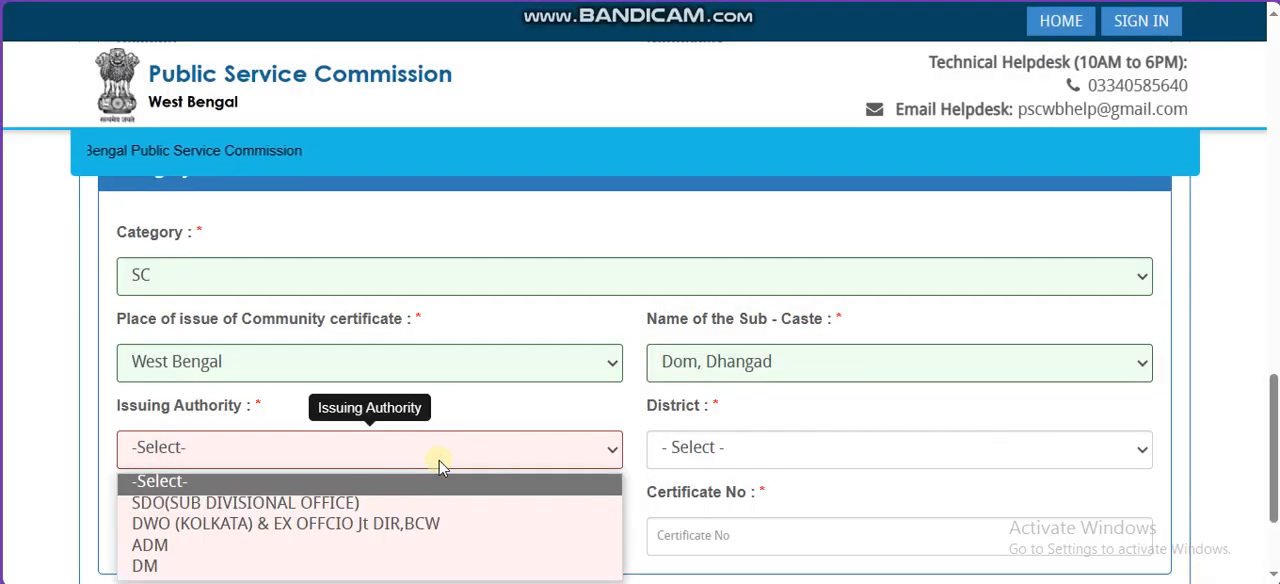
click(480, 503)
click(690, 460)
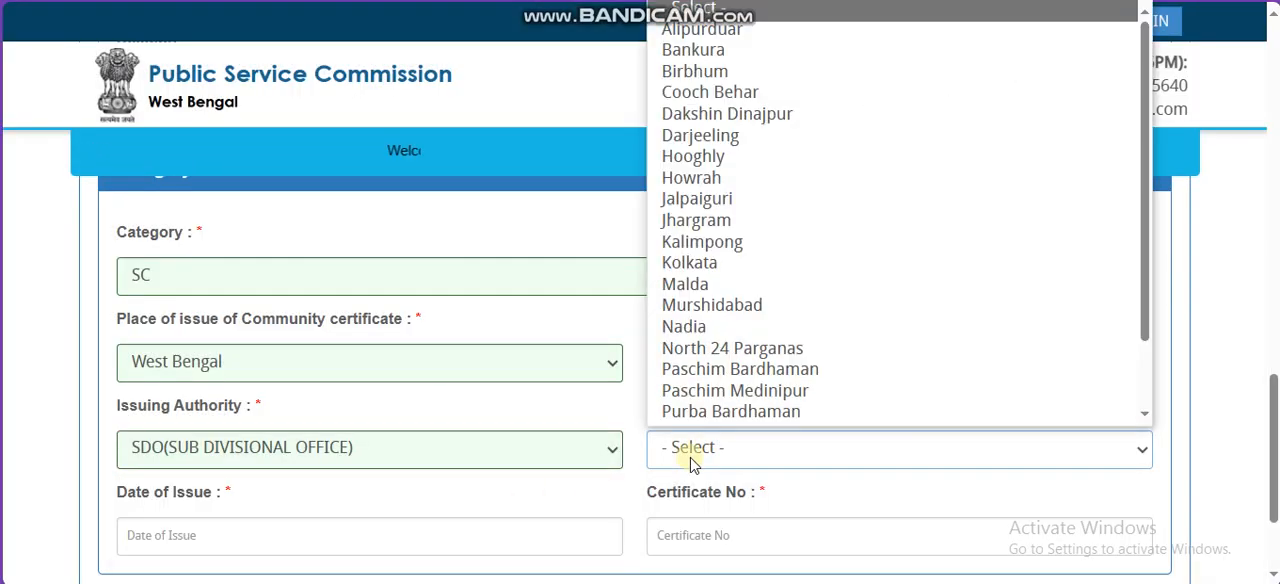
click(700, 411)
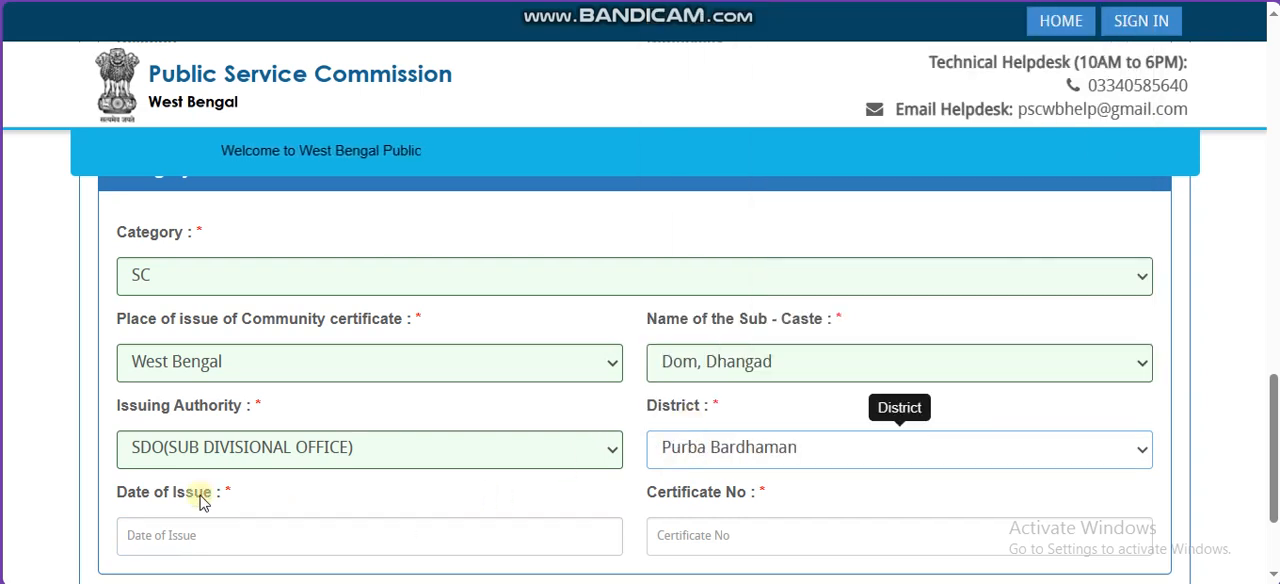
drag(195, 490, 268, 486)
click(750, 497)
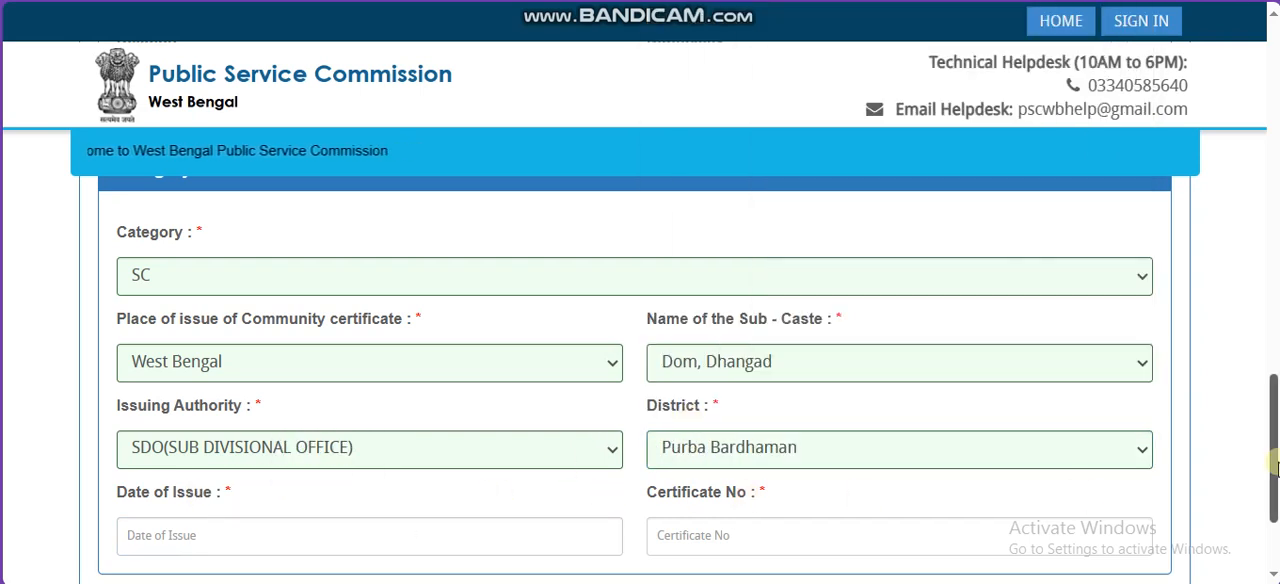
drag(1274, 464, 1276, 507)
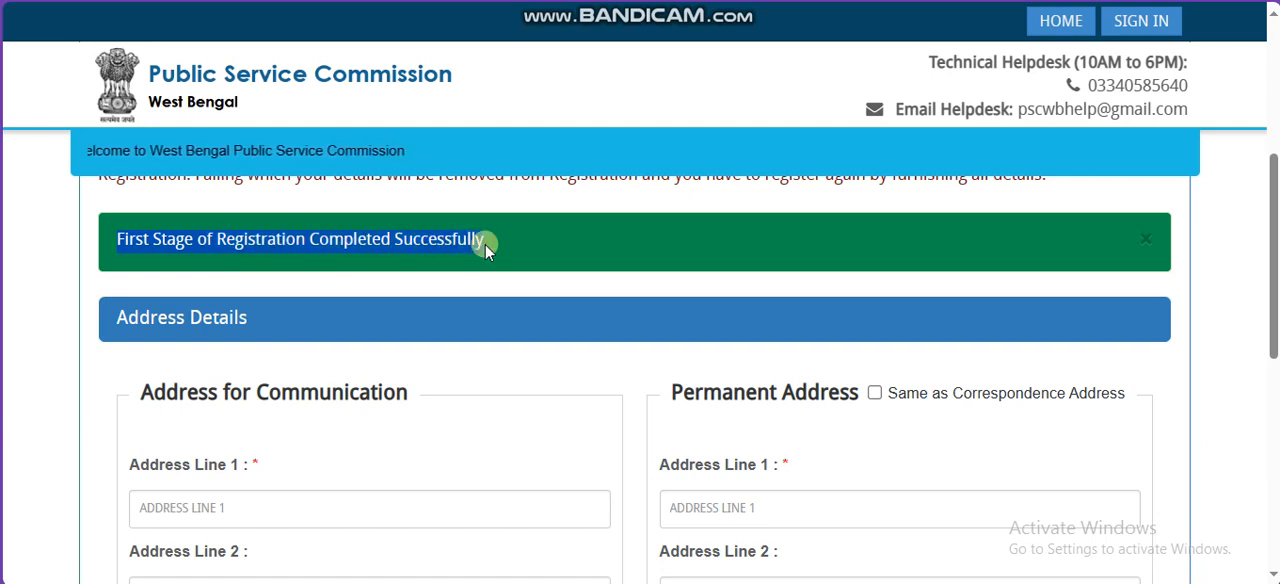
Step: Annotate the communication address in red pen, ticking Address Line 1 and Town/City and writing PO PS on Address Line 2, and clear the marks
drag(166, 393, 360, 397)
scroll(1223, 249, down, 1)
scroll(1223, 249, down, 1)
click(1225, 1)
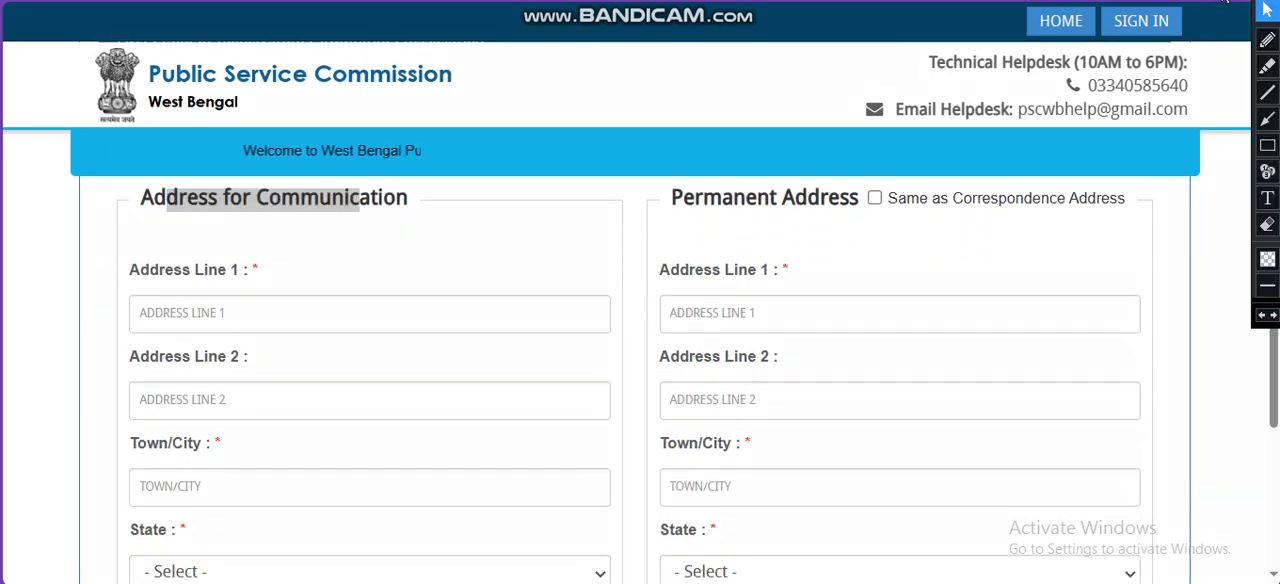
click(1267, 40)
mouse_move(188, 315)
mouse_down()
mouse_move(240, 295)
mouse_move(287, 307)
mouse_move(314, 286)
mouse_up()
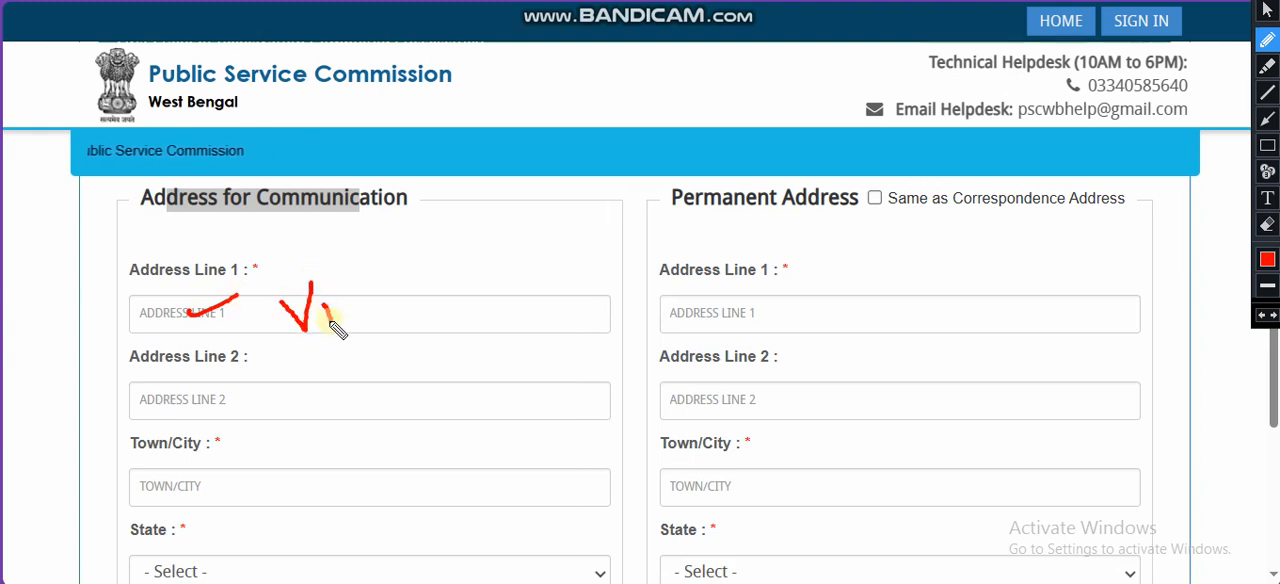
drag(387, 298, 407, 268)
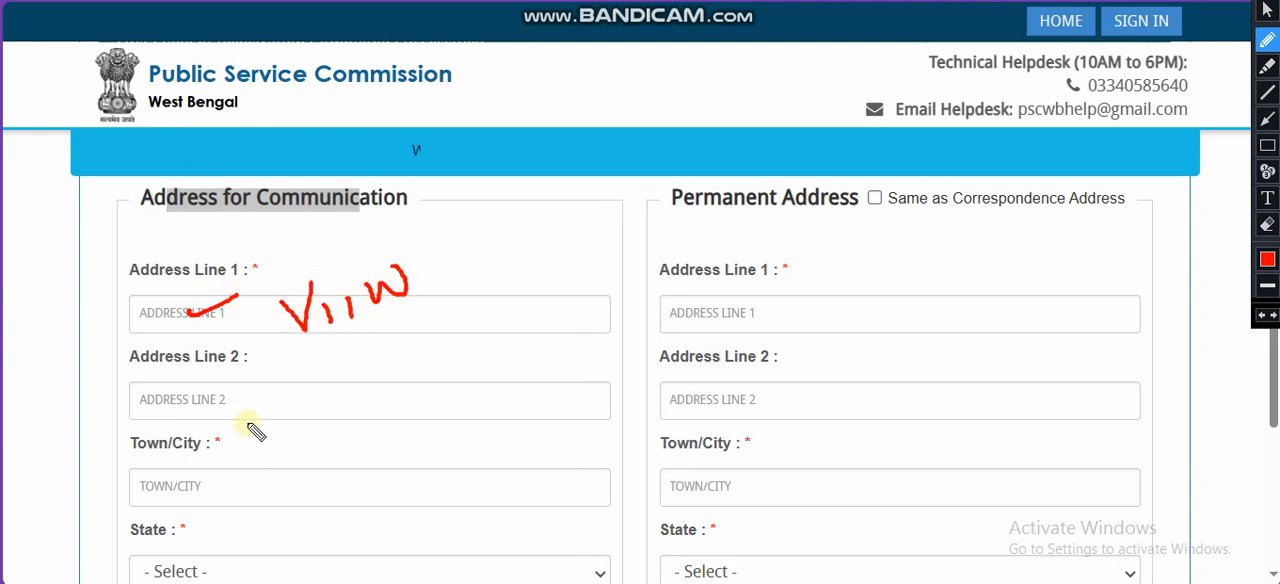
mouse_move(245, 385)
mouse_down()
mouse_move(294, 414)
mouse_move(300, 400)
mouse_move(408, 413)
mouse_move(394, 426)
mouse_up()
drag(180, 485, 256, 458)
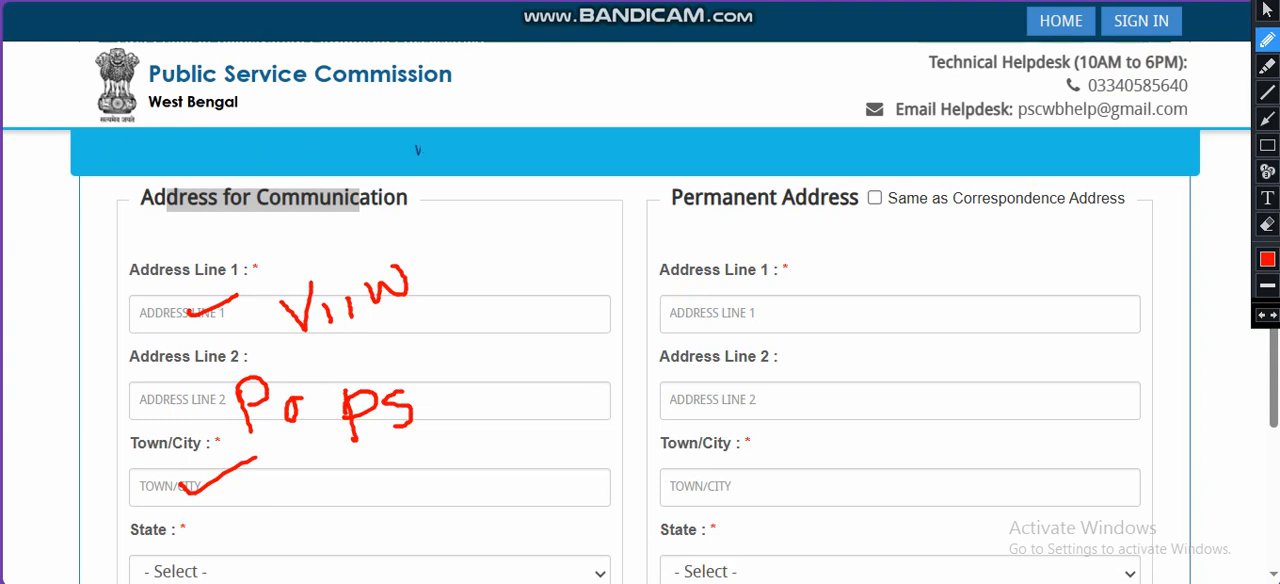
click(1267, 10)
Step: Set the communication address's state to Bihar and its district to PATNA
drag(1273, 300, 1273, 388)
click(487, 338)
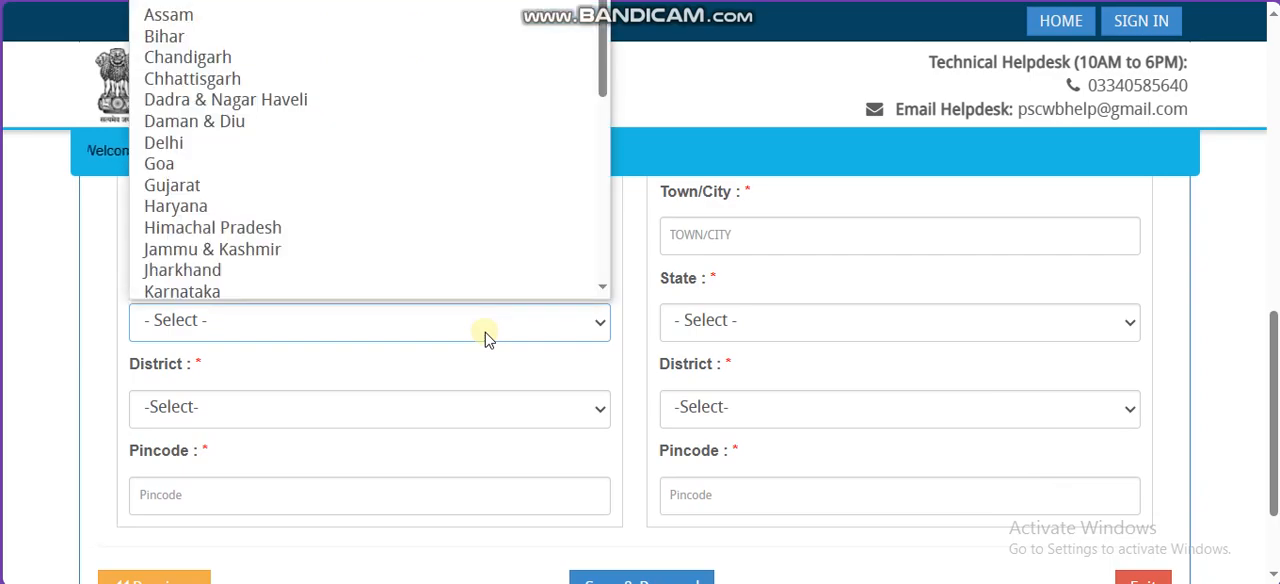
key(b)
key(Return)
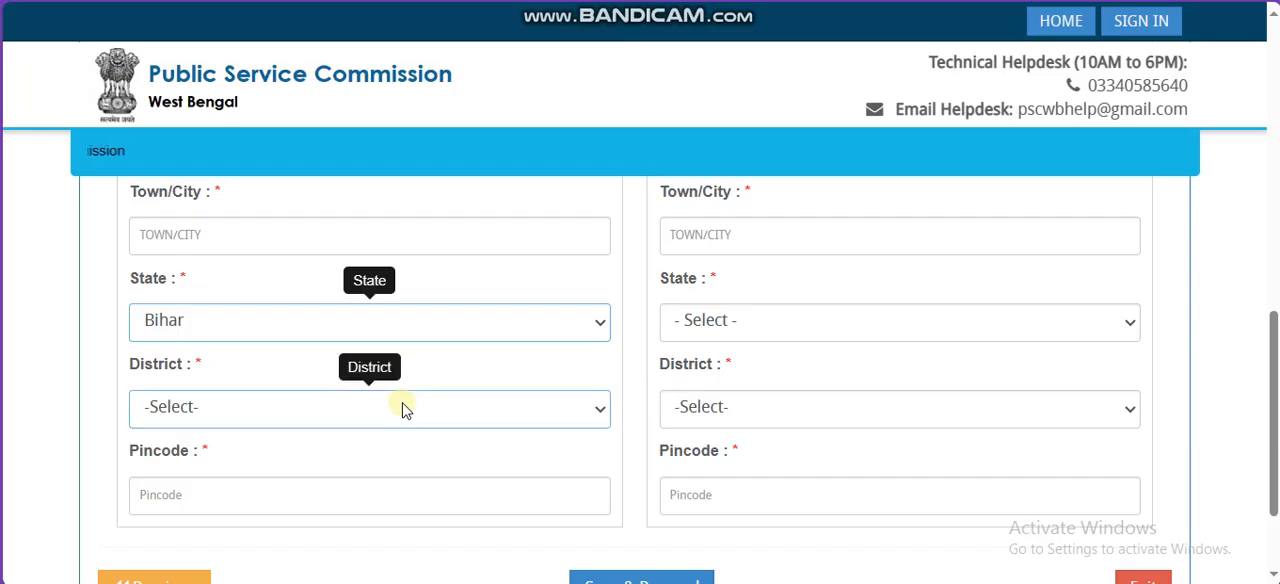
click(403, 407)
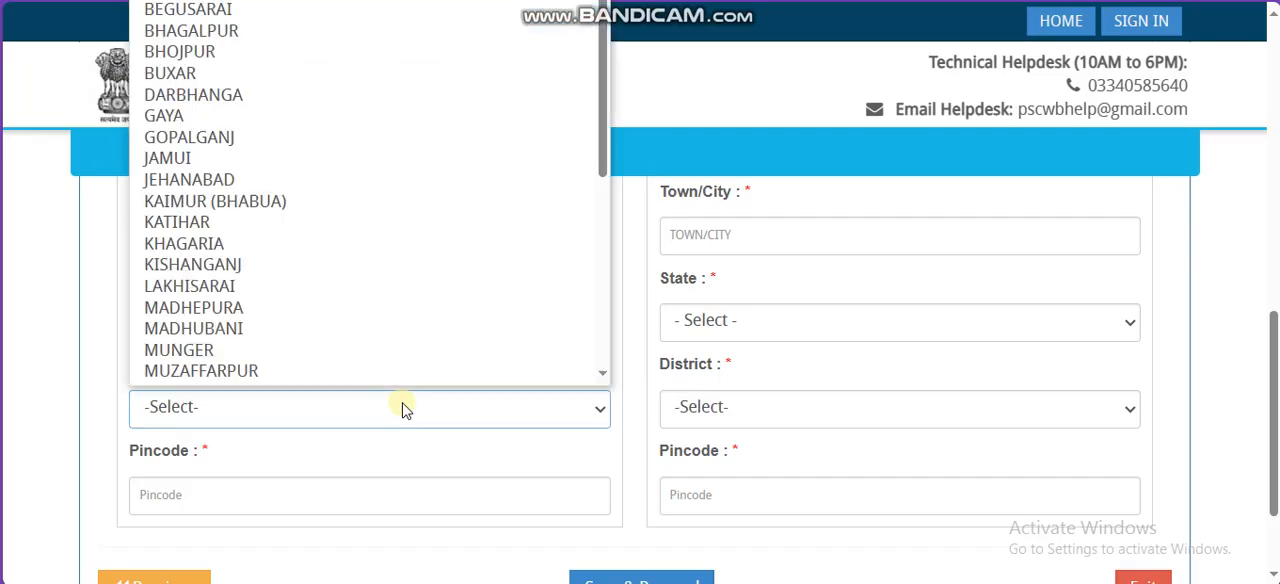
key(p)
key(a)
key(t)
key(Return)
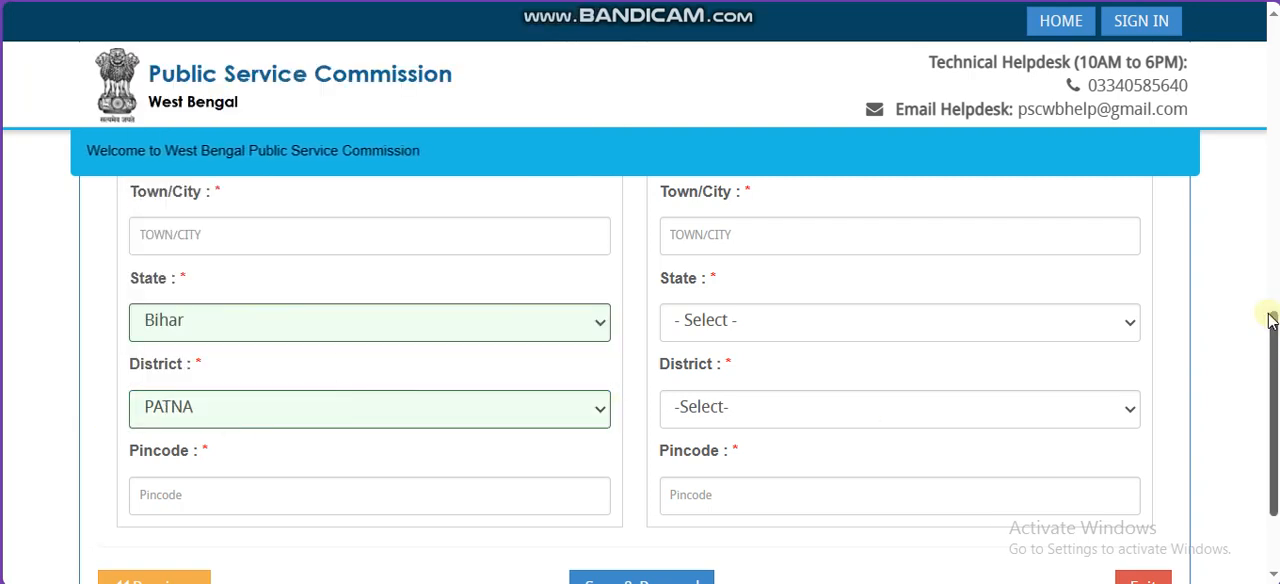
Step: Mark the permanent address as the same as the correspondence address
drag(1269, 338, 1269, 229)
drag(243, 287, 583, 283)
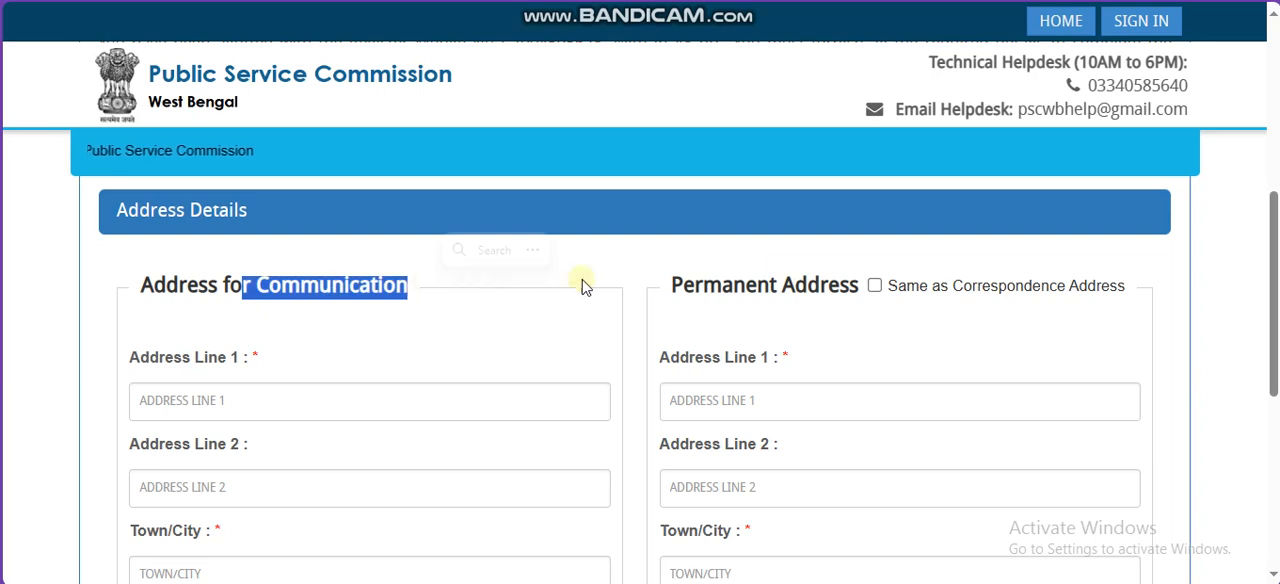
drag(723, 286, 790, 305)
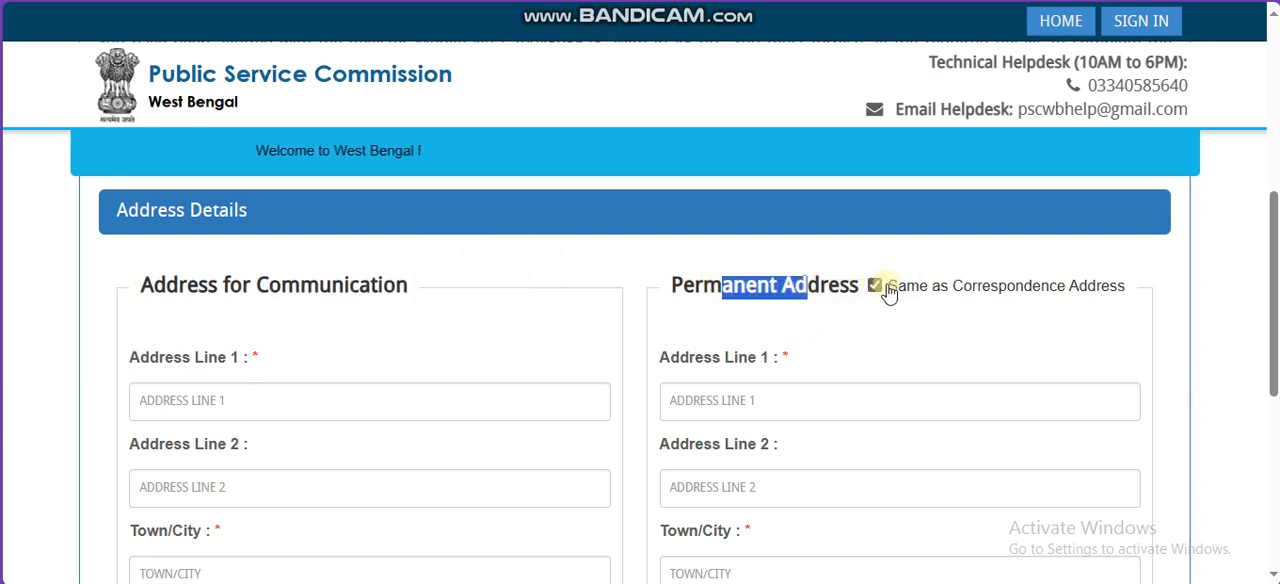
scroll(1272, 300, down, 5)
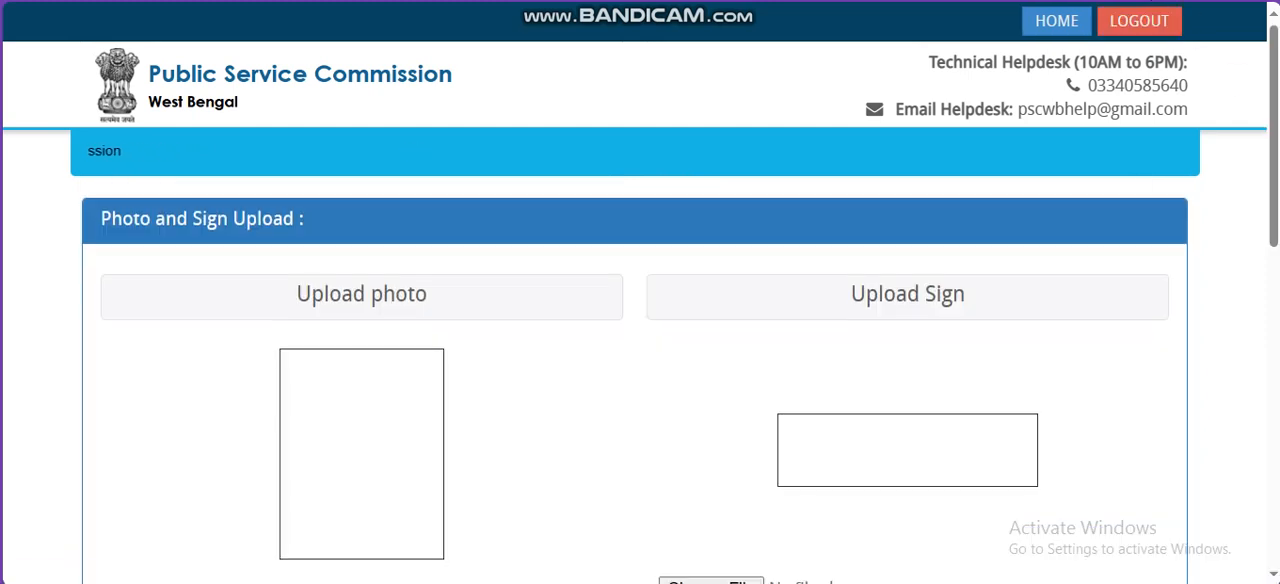
Step: Examine the instructions for uploading the photograph and signature, including the required dimensions, file sizes and image format
scroll(640, 380, down, 2)
scroll(1124, 203, down, 1)
scroll(1124, 203, up, 2)
scroll(1124, 203, down, 3)
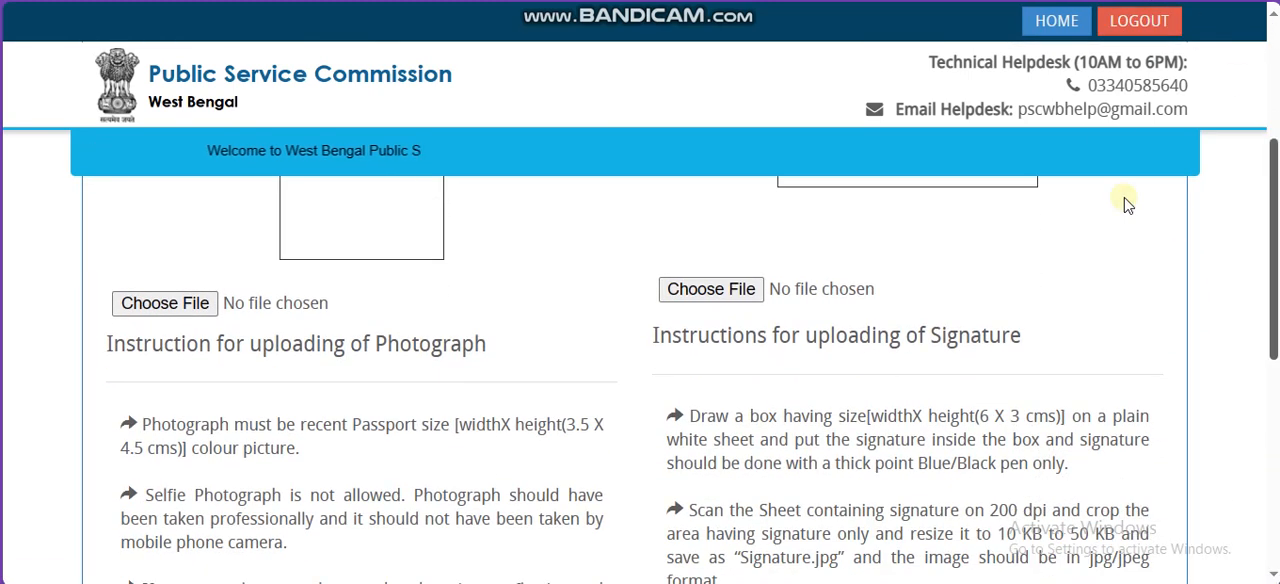
scroll(1124, 203, down, 3)
scroll(640, 380, down, 3)
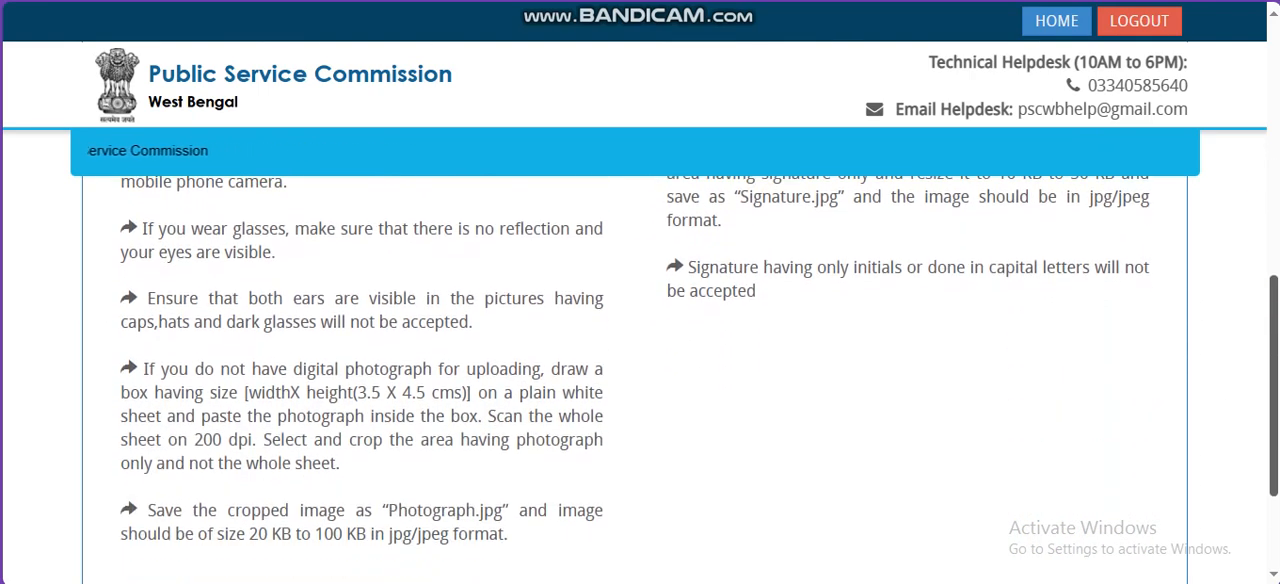
scroll(296, 481, down, 2)
drag(260, 462, 456, 451)
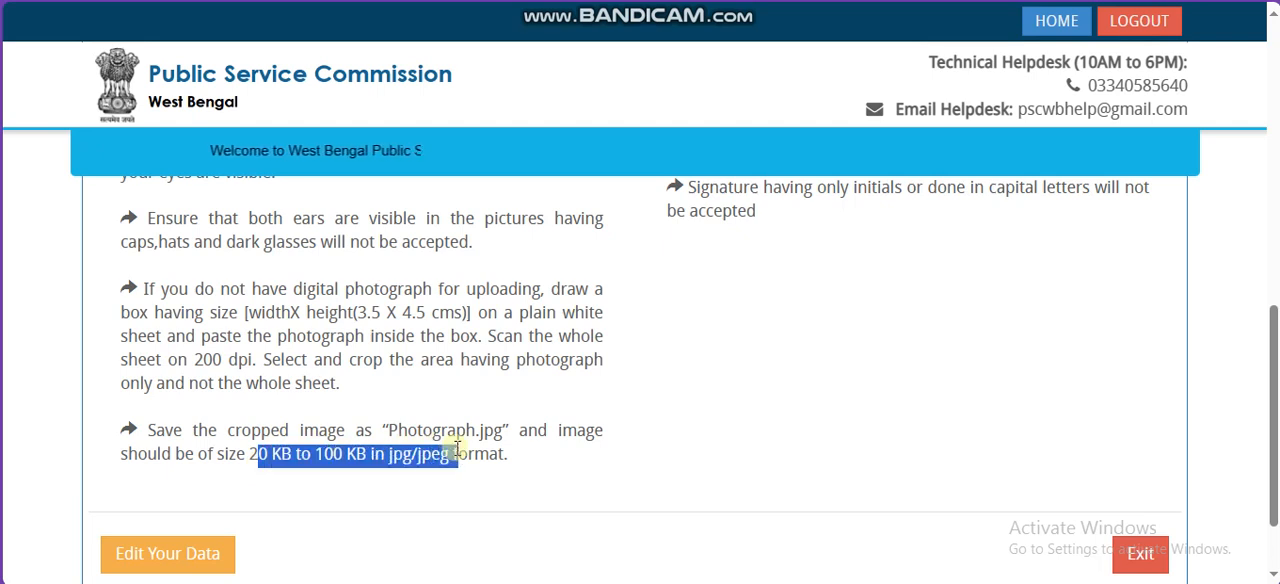
scroll(420, 460, up, 6)
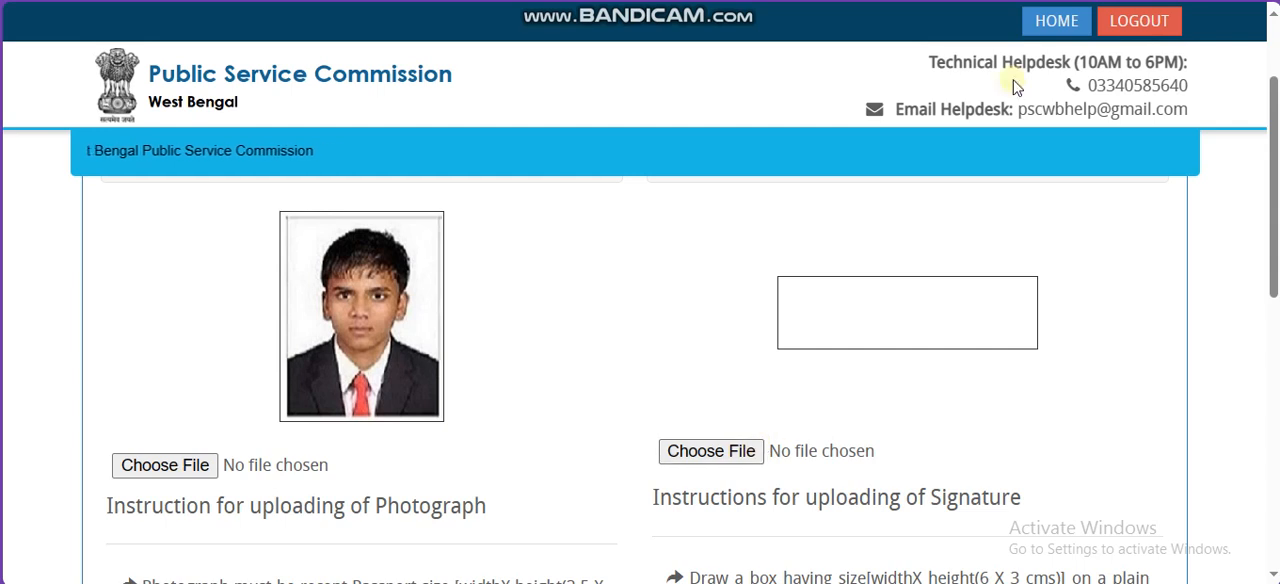
scroll(1025, 218, down, 5)
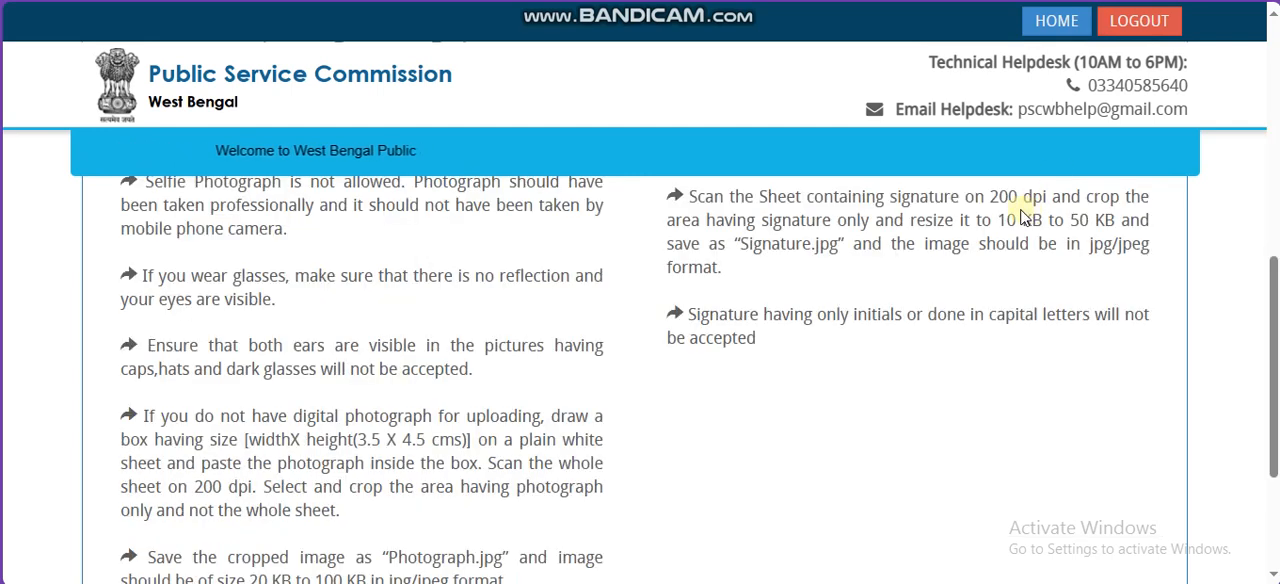
Step: Check the signature image's required file size of 10 KB to 50 KB and save the photograph and signature page
drag(997, 220, 1102, 220)
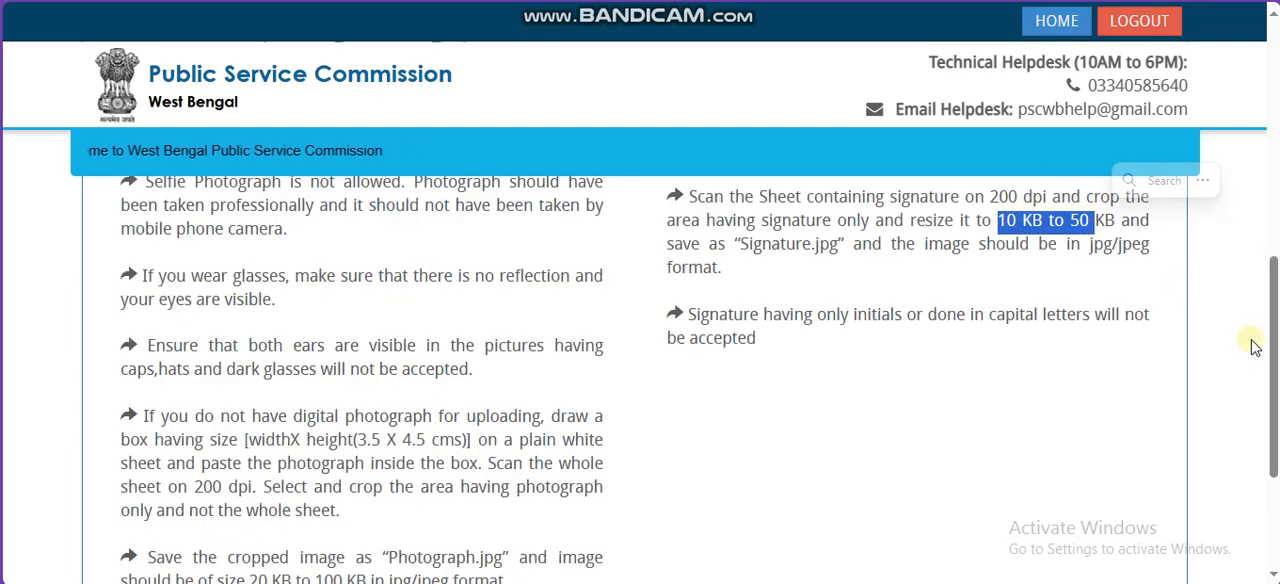
click(1077, 236)
scroll(1077, 236, down, 3)
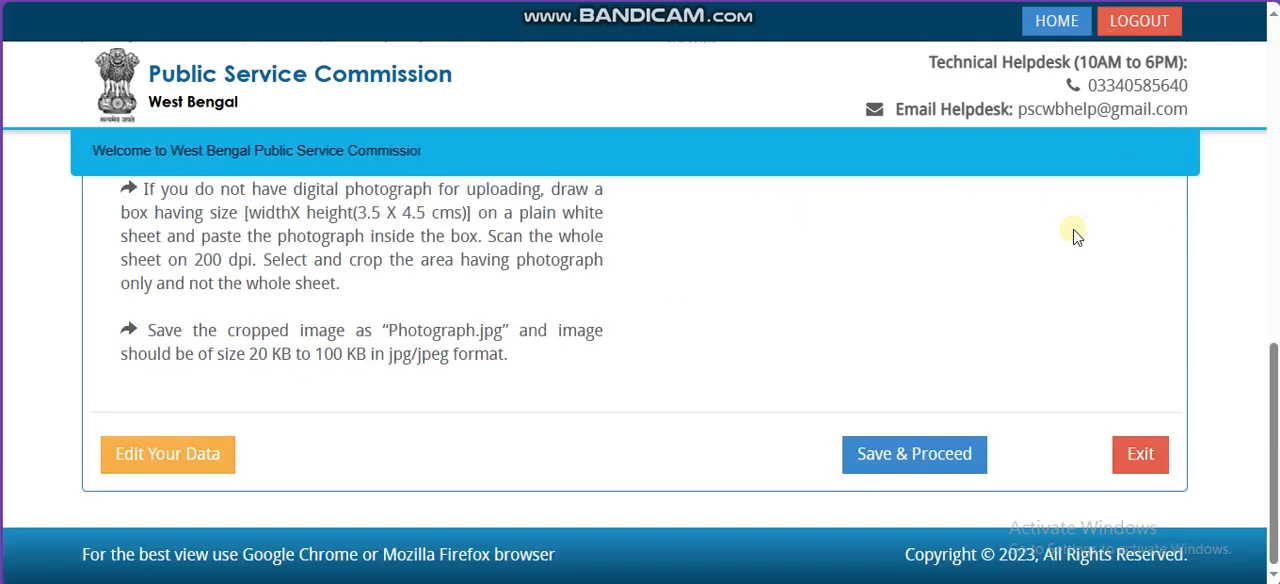
click(914, 456)
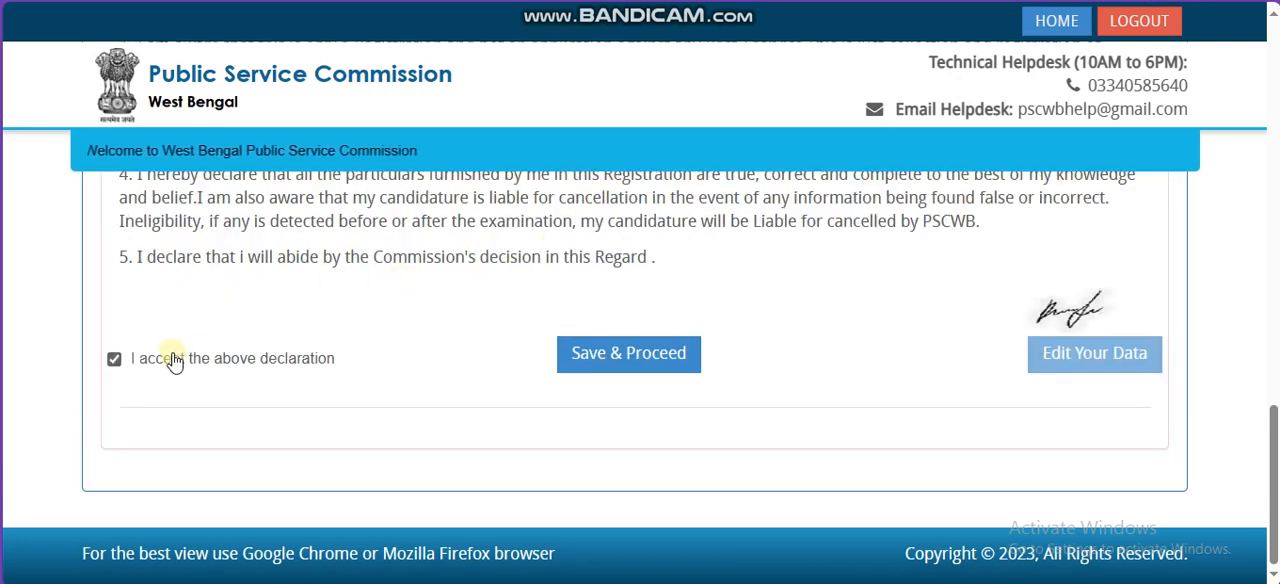
Step: Save the registration preview with the declaration accepted and confirm the submission
click(575, 357)
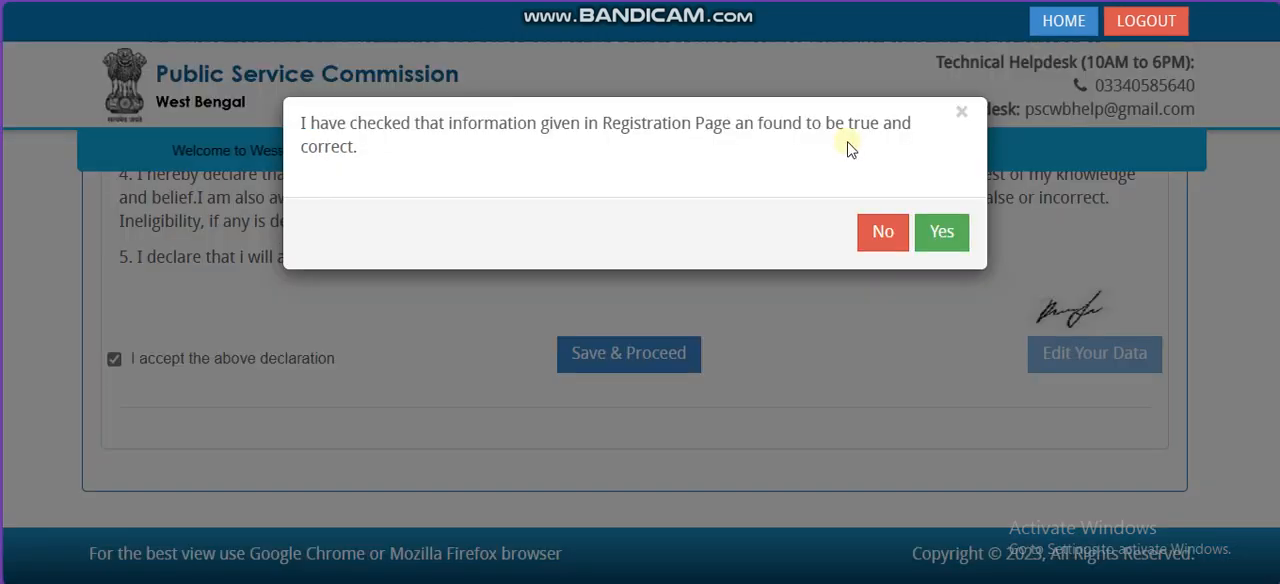
click(935, 234)
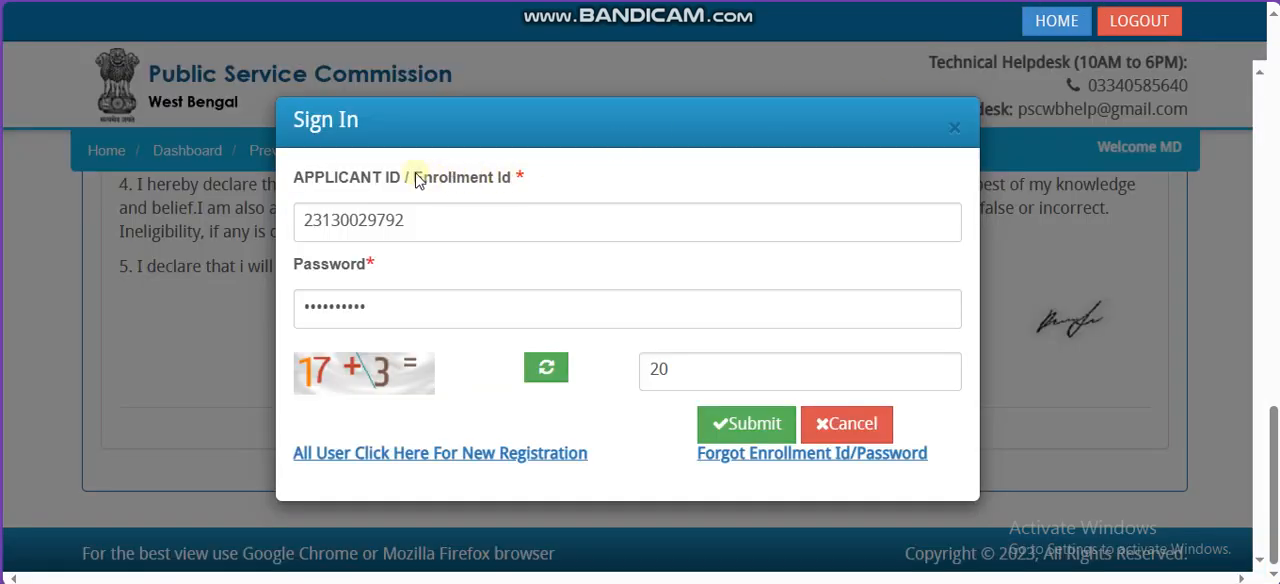
Step: Sign in to the candidate account and open the current application
drag(402, 178, 438, 187)
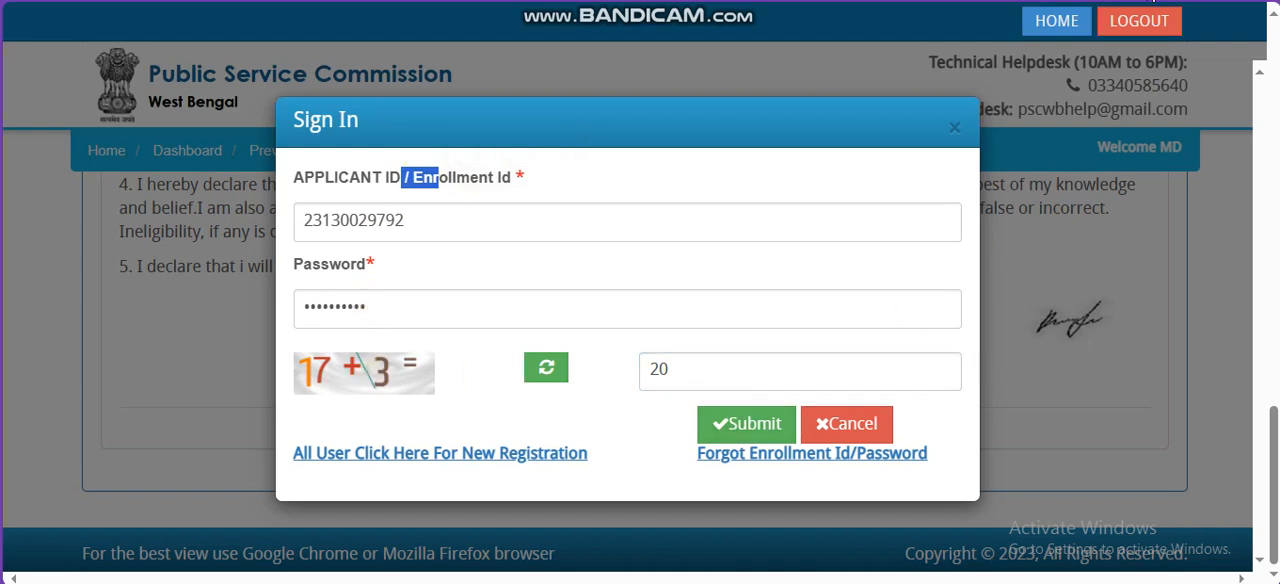
click(1153, 1)
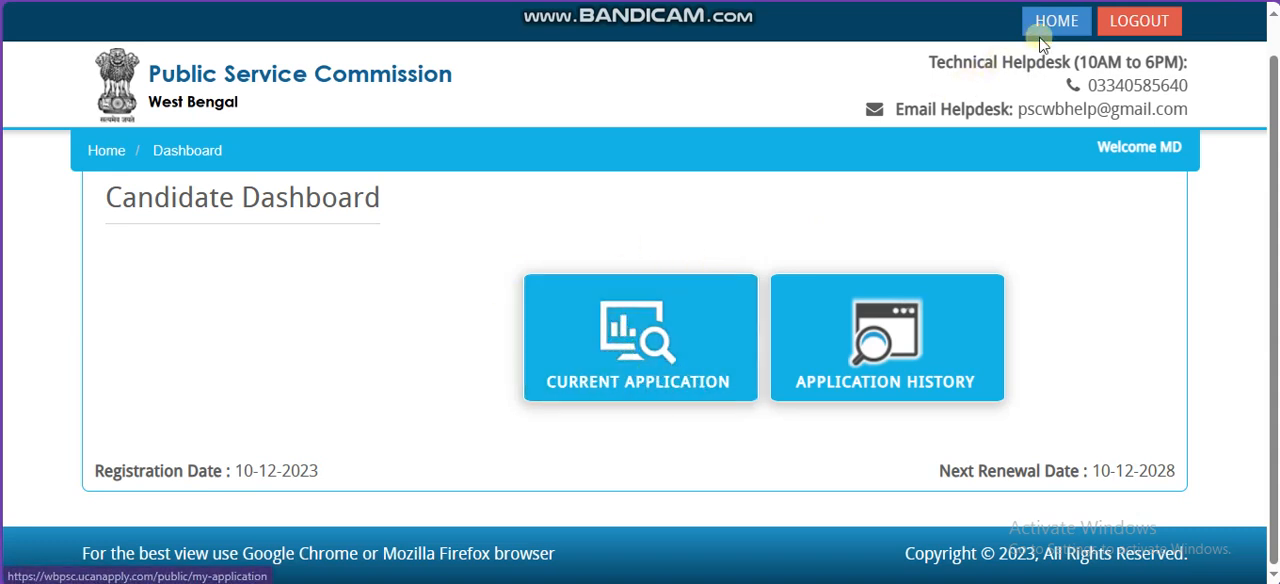
click(1153, 1)
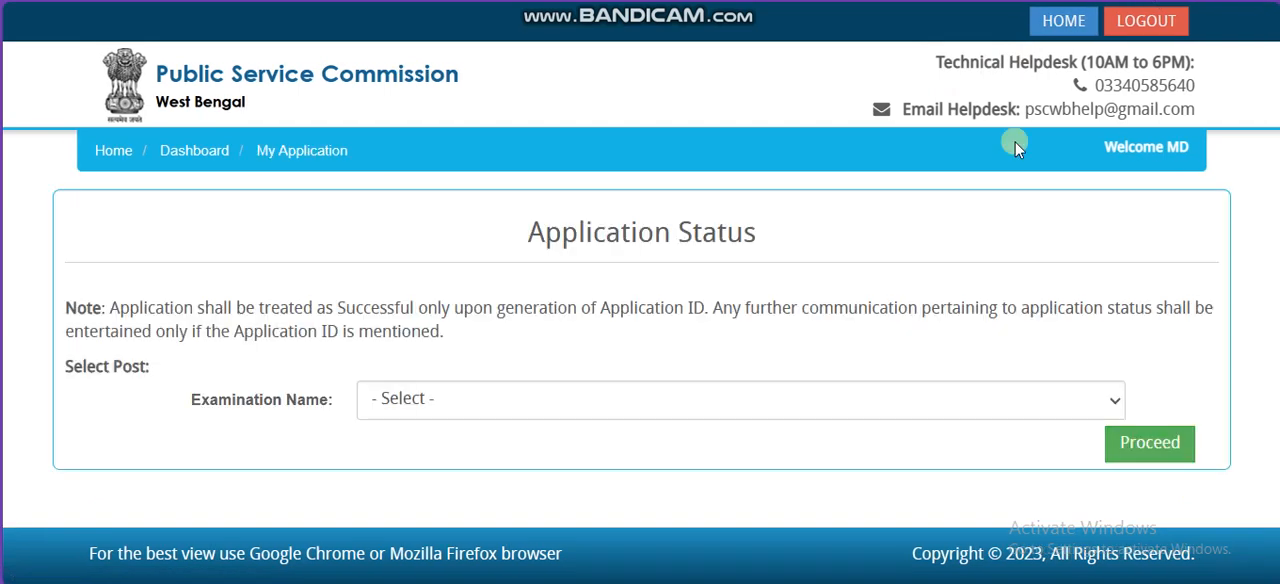
Step: Choose CLERKSHIP EXAMINATION, 2023, ADVT. NO. 13/2023 as the examination and proceed to its application status
drag(287, 399, 390, 403)
click(390, 401)
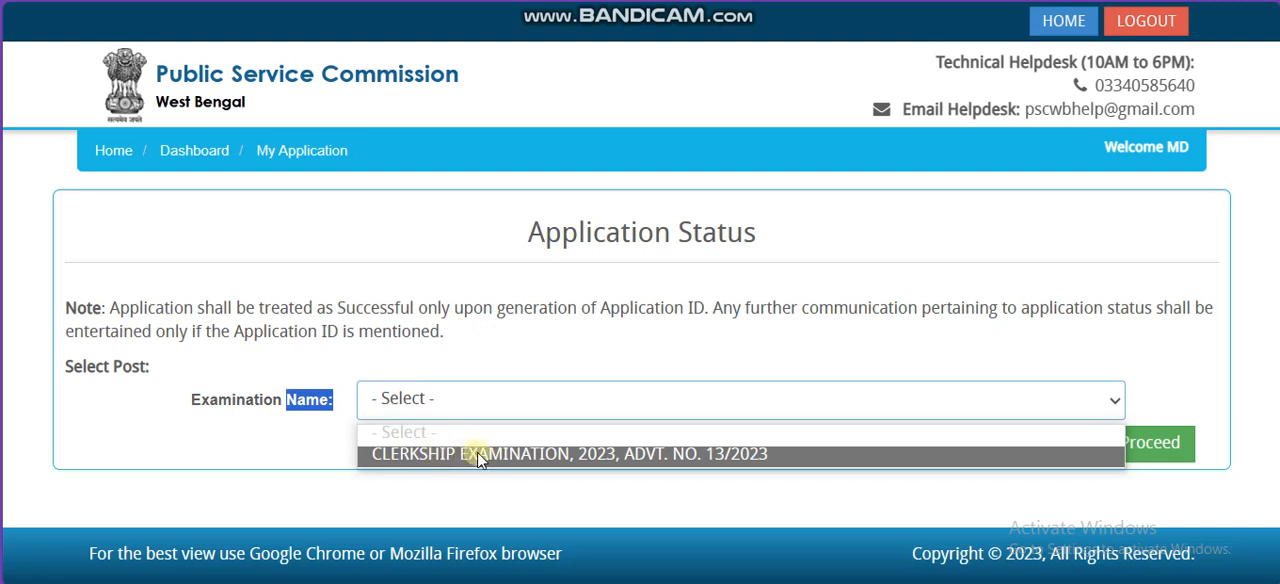
click(478, 456)
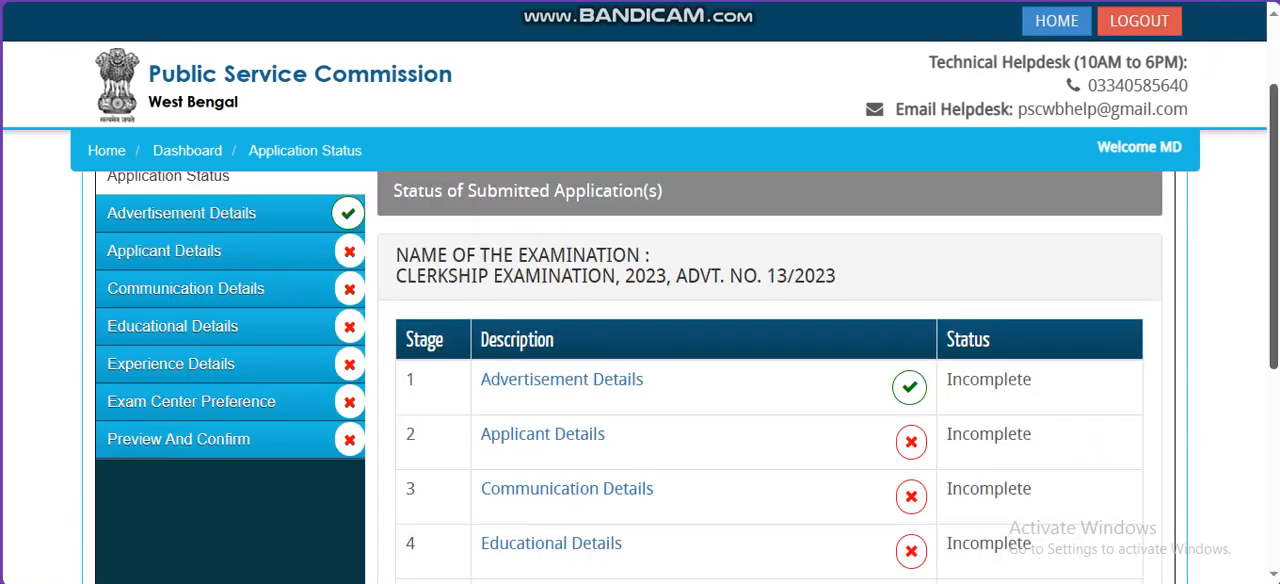
Step: Accept the declaration of having read the recruitment instructions and continue to the applicant details
scroll(640, 380, down, 3)
scroll(1154, 374, down, 1)
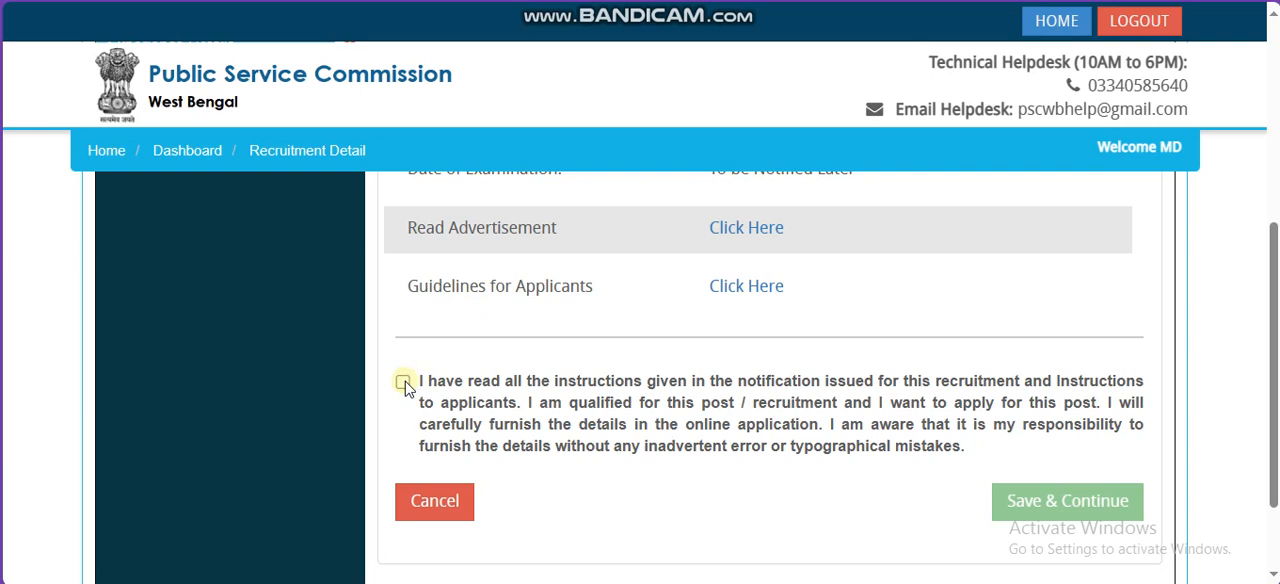
click(403, 382)
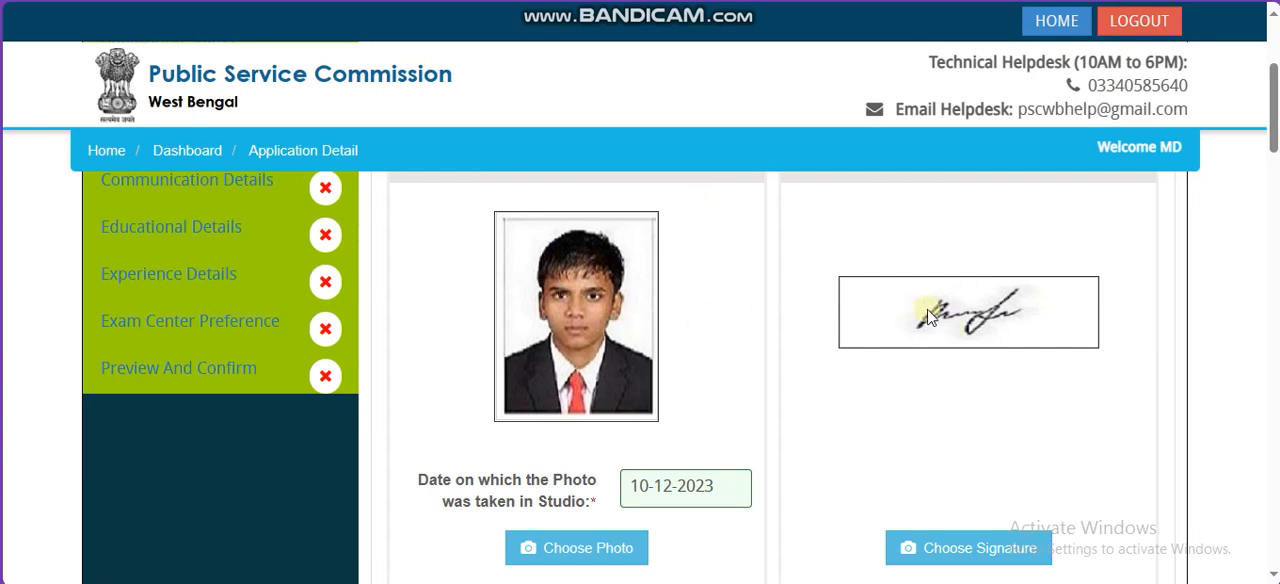
Step: Answer Yes for the ability to read, write and speak Bengali and No for Nepali
drag(451, 483, 715, 497)
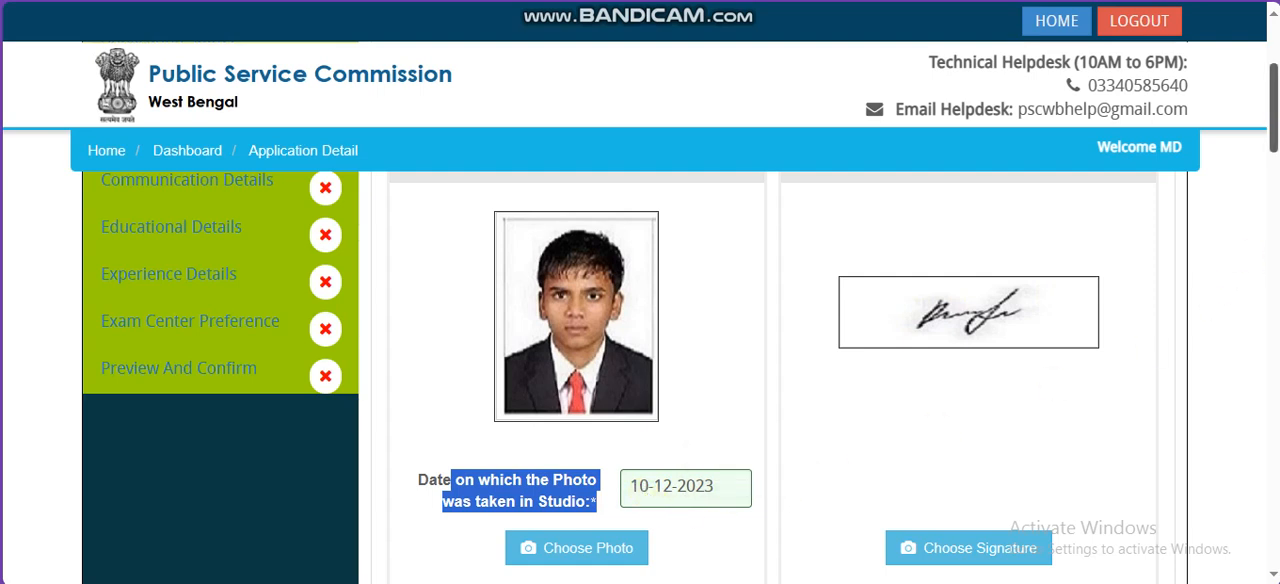
scroll(1275, 127, down, 2)
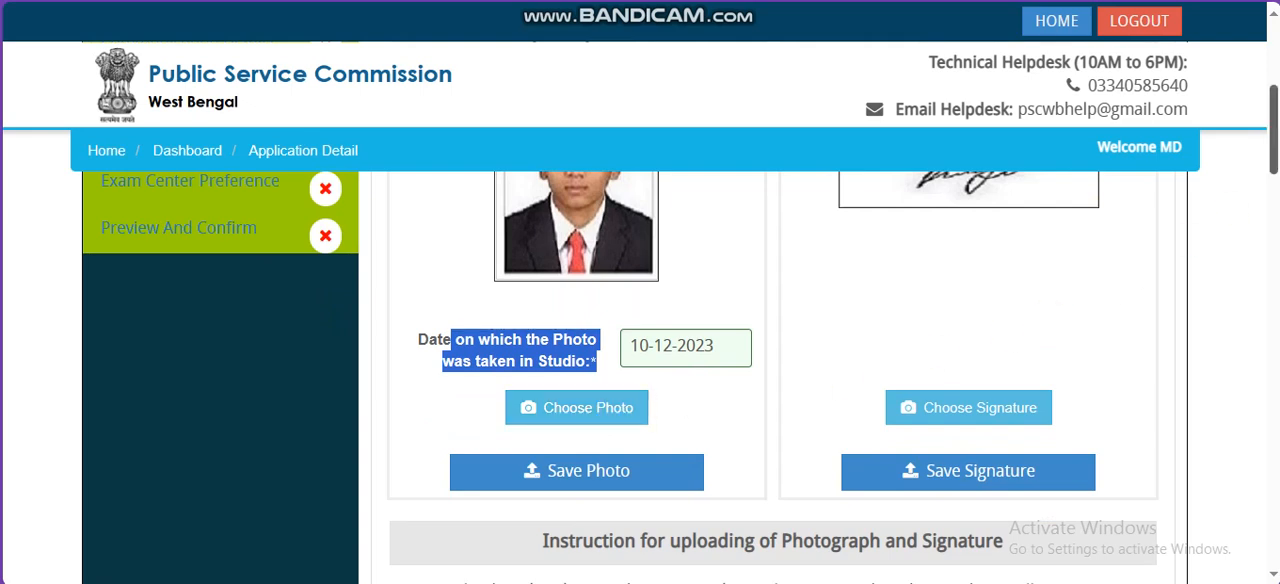
scroll(770, 370, down, 5)
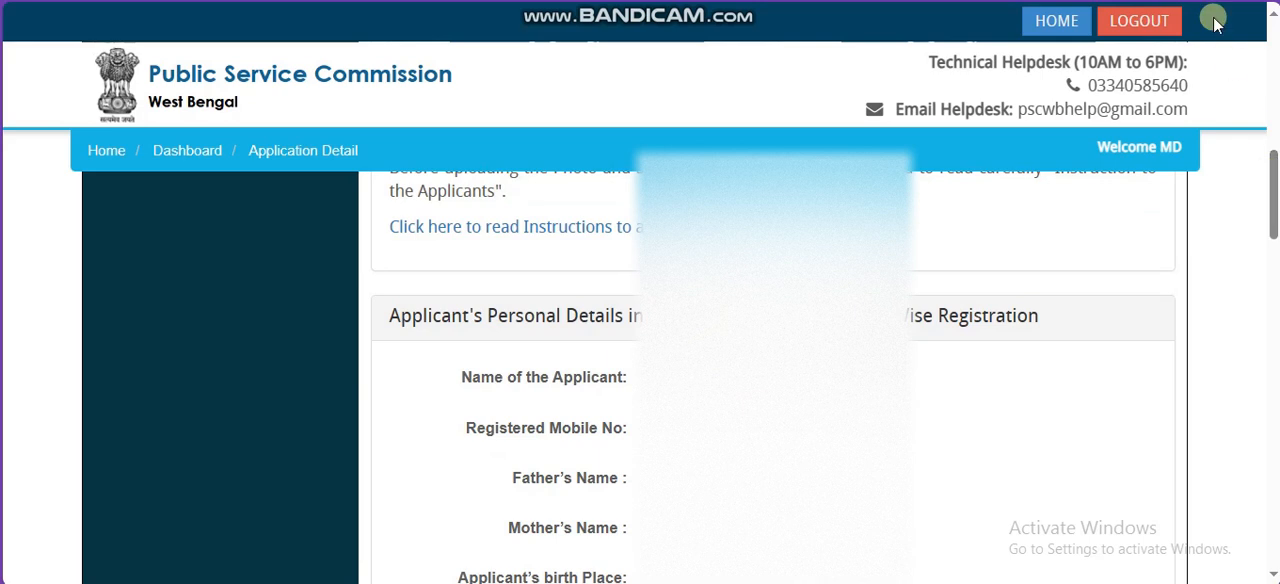
scroll(770, 370, down, 8)
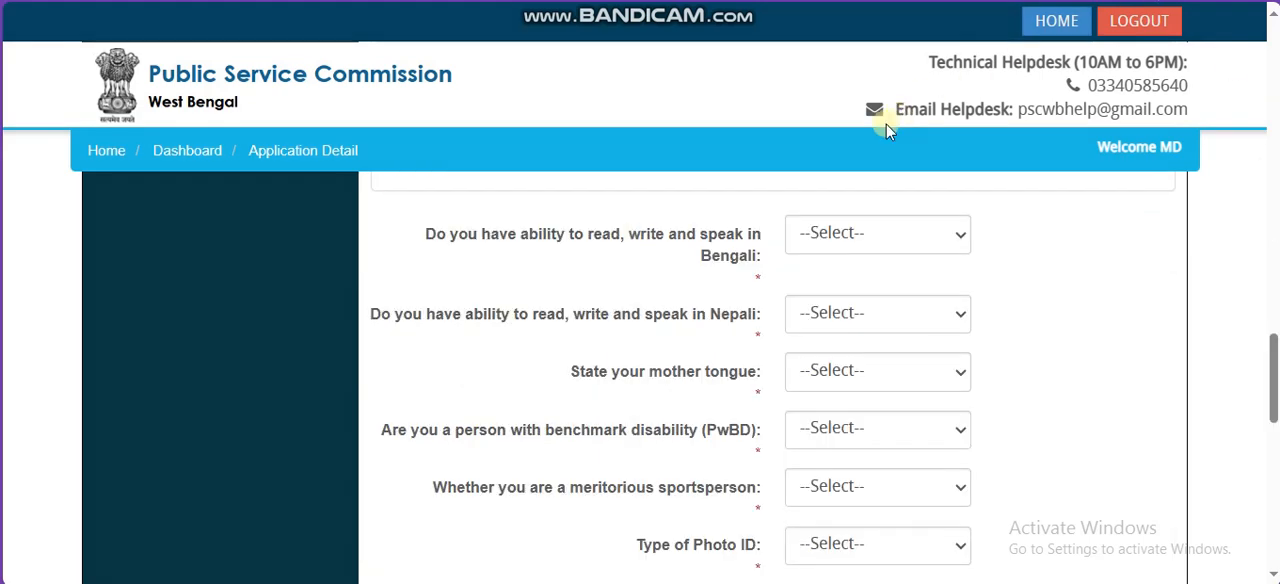
click(848, 240)
click(852, 312)
click(878, 247)
click(868, 290)
click(825, 315)
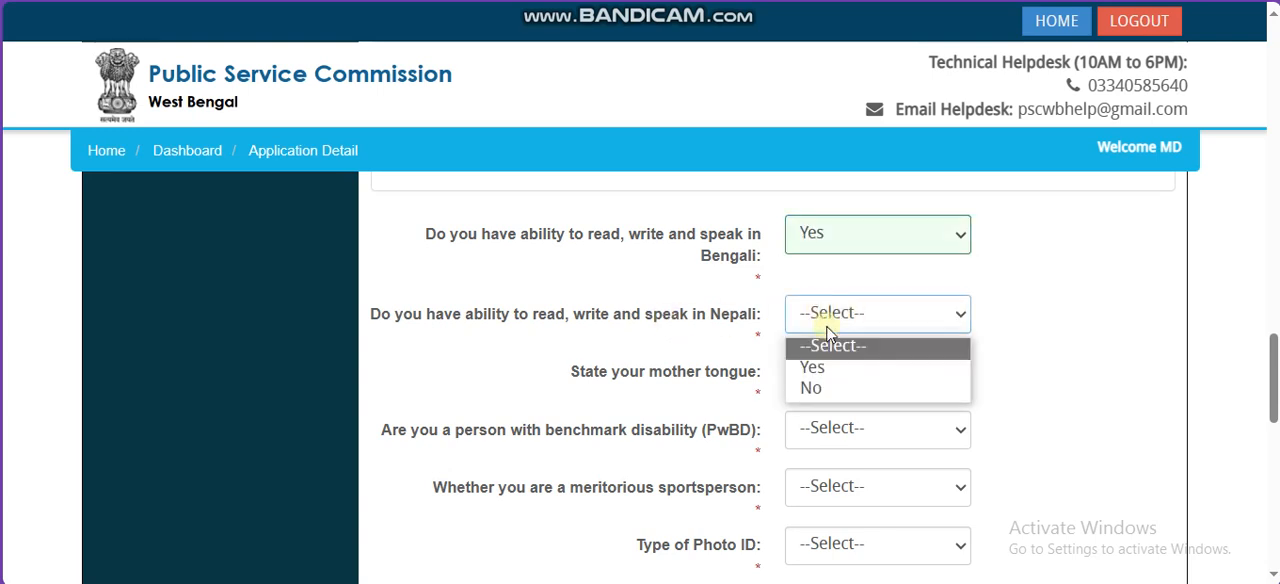
click(834, 388)
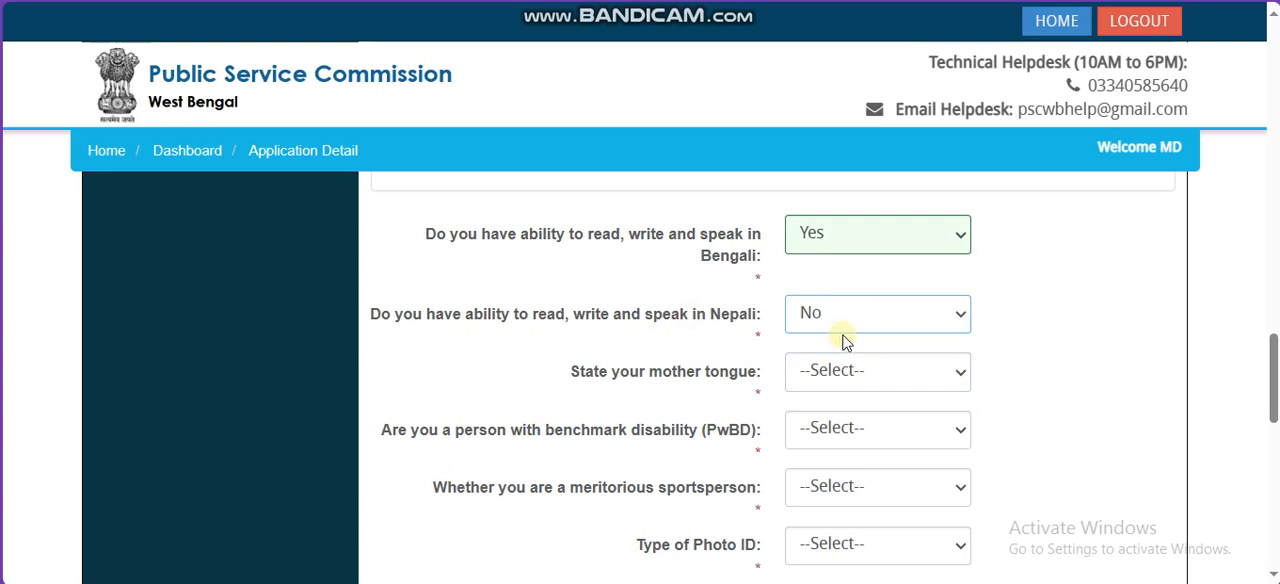
Step: Set the applicant's mother tongue to OTHERS
drag(688, 372, 748, 376)
click(845, 373)
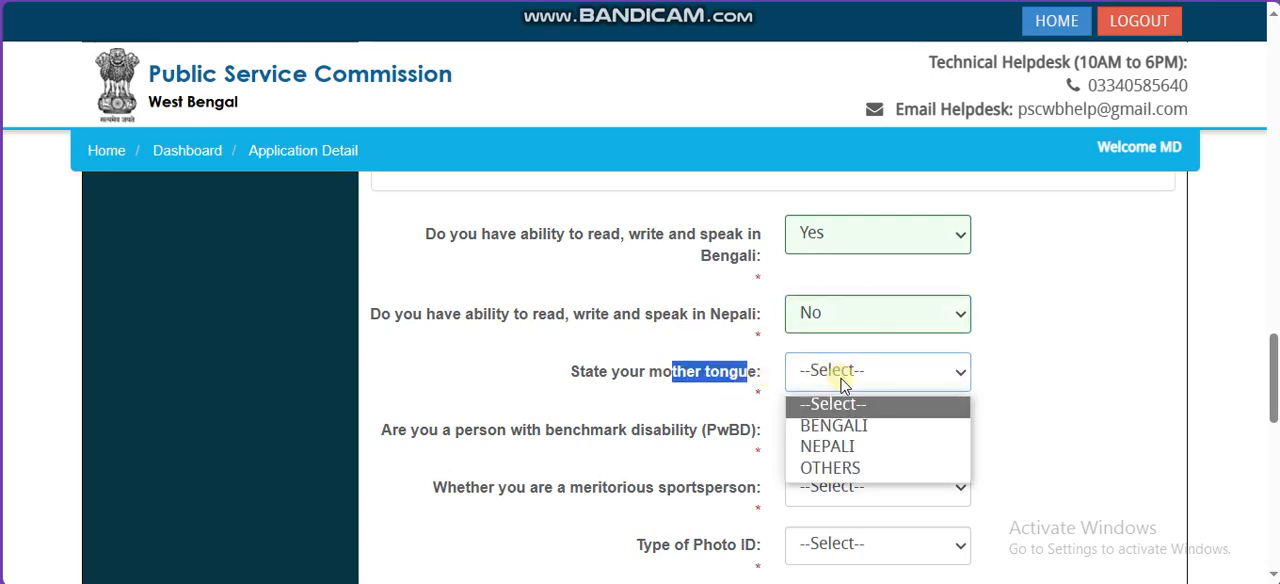
click(843, 468)
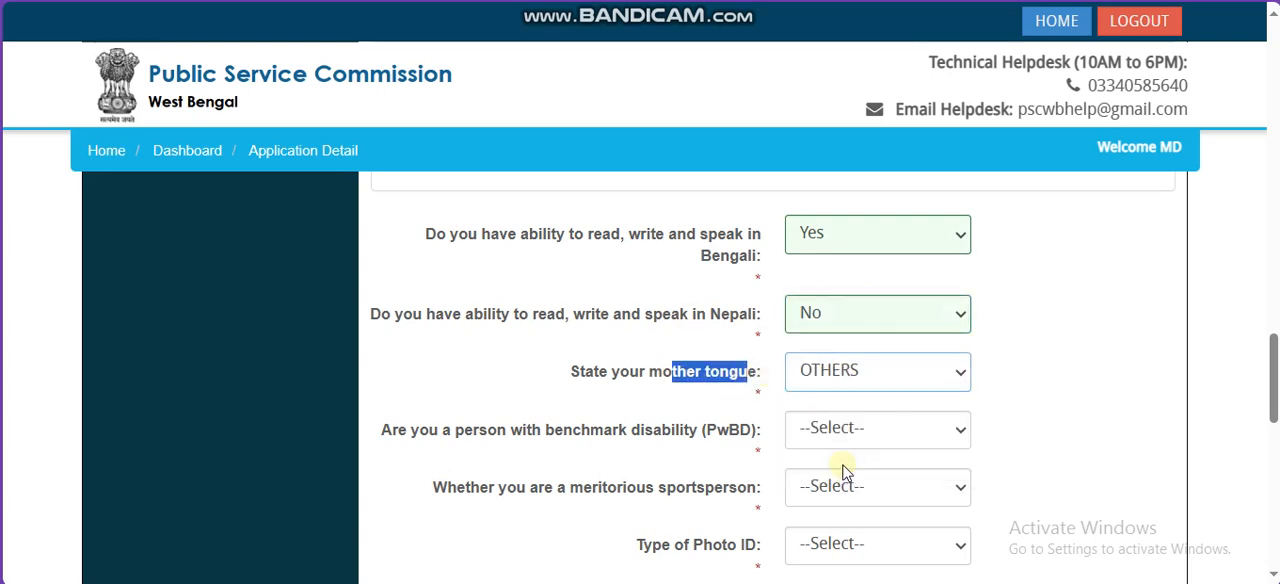
Step: Answer No to both the benchmark disability (PwBD) and meritorious sportsperson questions
drag(618, 432, 808, 434)
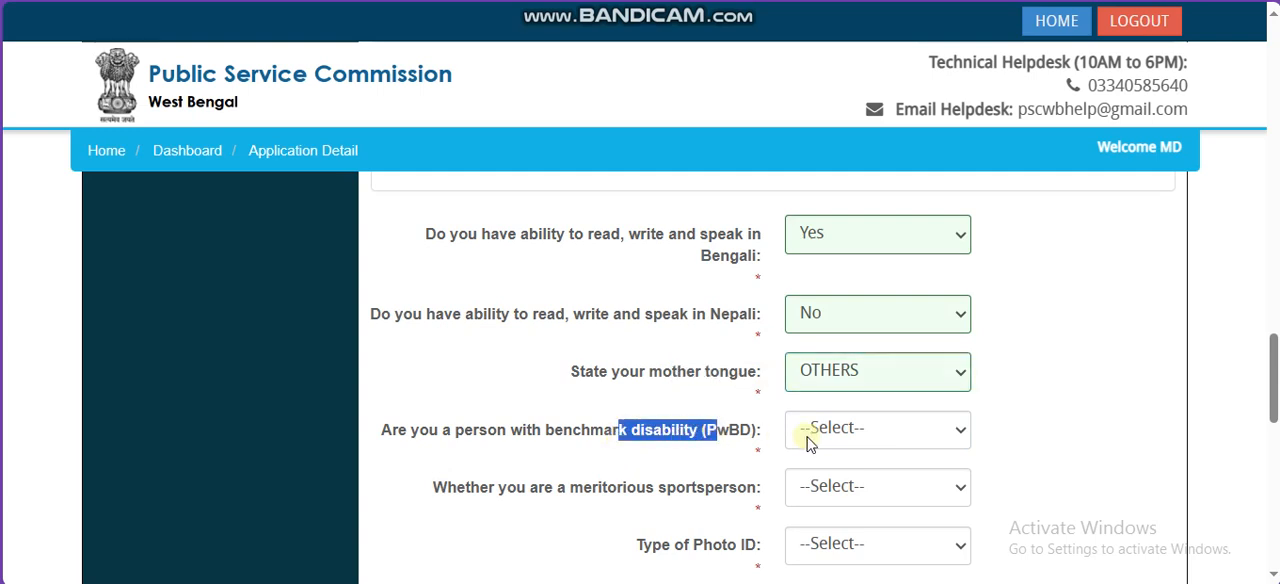
click(830, 430)
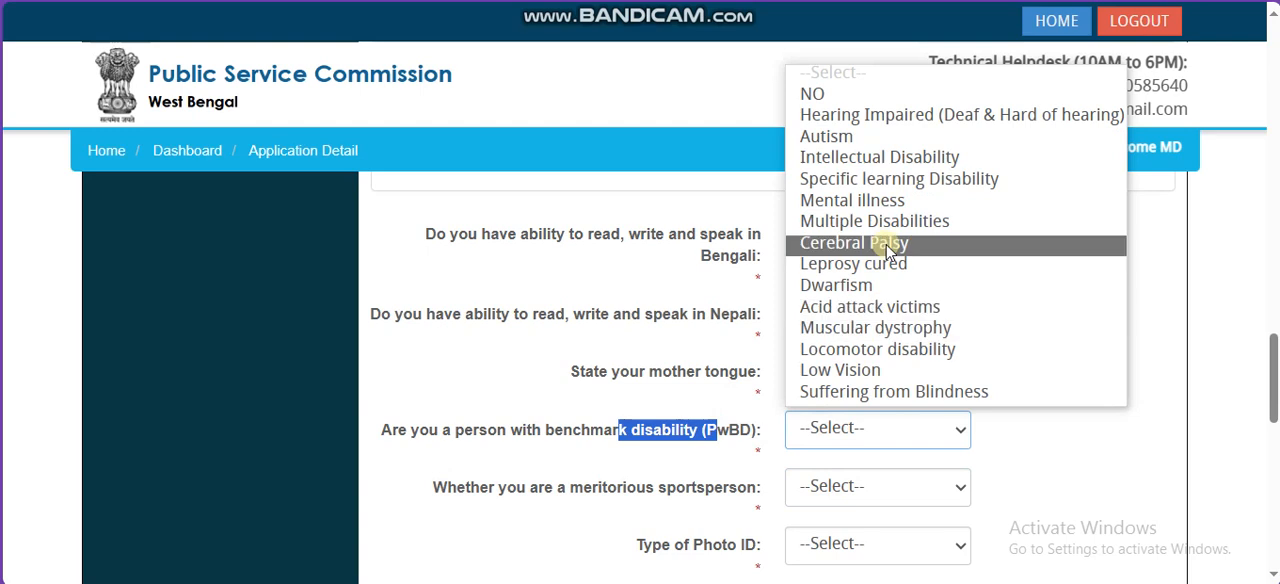
click(886, 100)
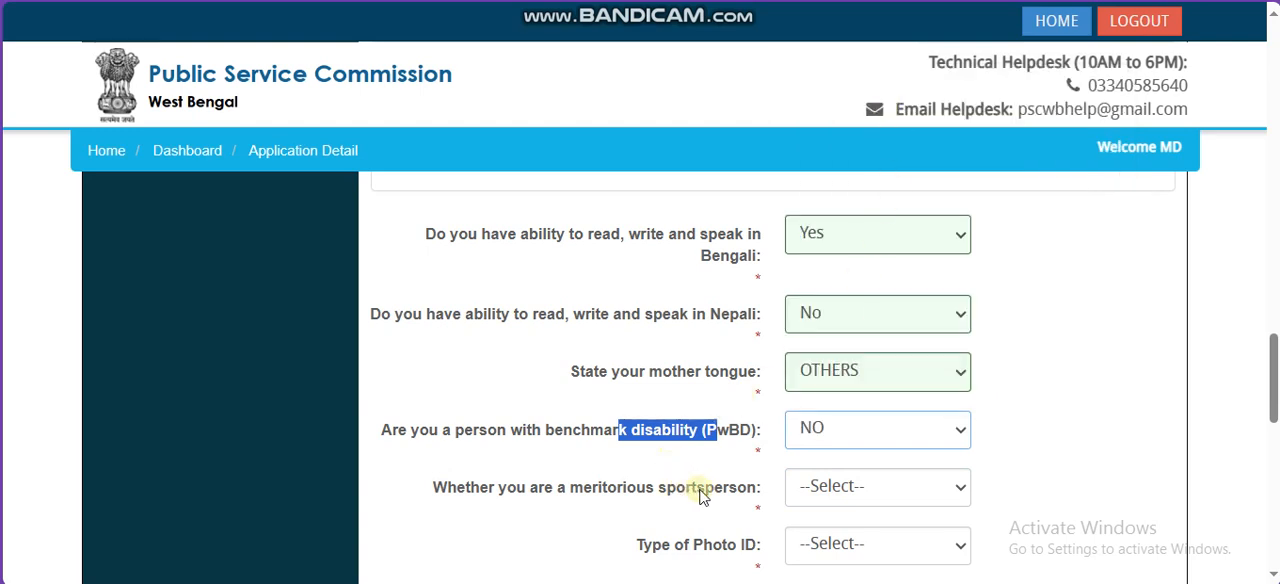
click(826, 489)
click(823, 560)
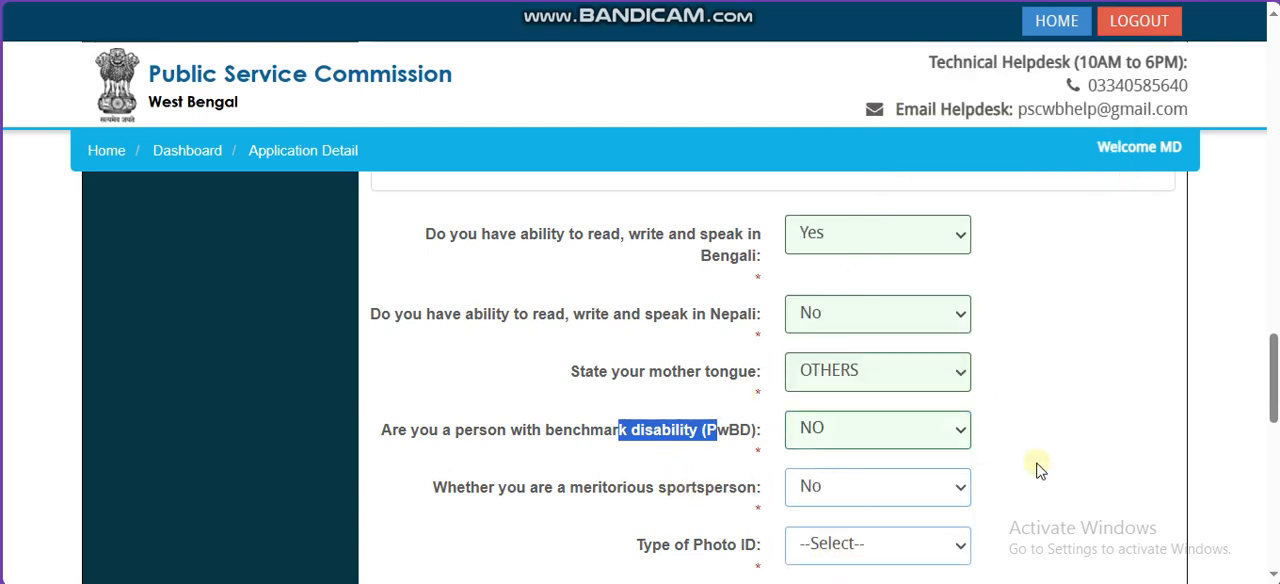
Step: Set the photo ID type to any other ID proof issued by the State or Central Government, leaving its number and issuing authority blank
scroll(1274, 400, down, 1)
scroll(1276, 400, down, 1)
click(850, 336)
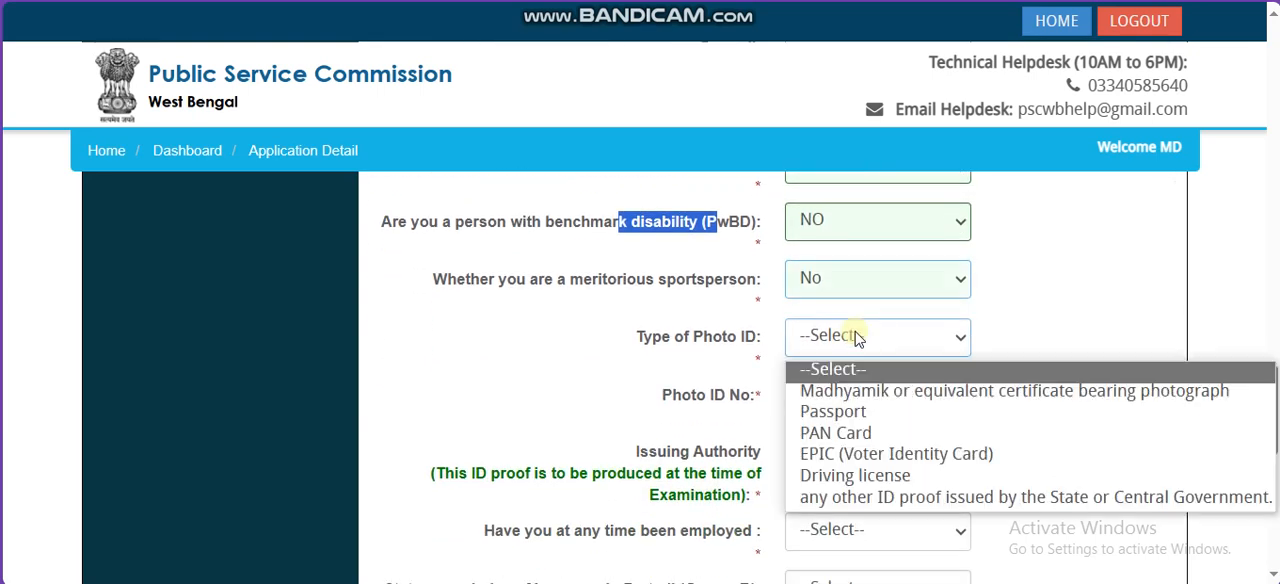
click(862, 500)
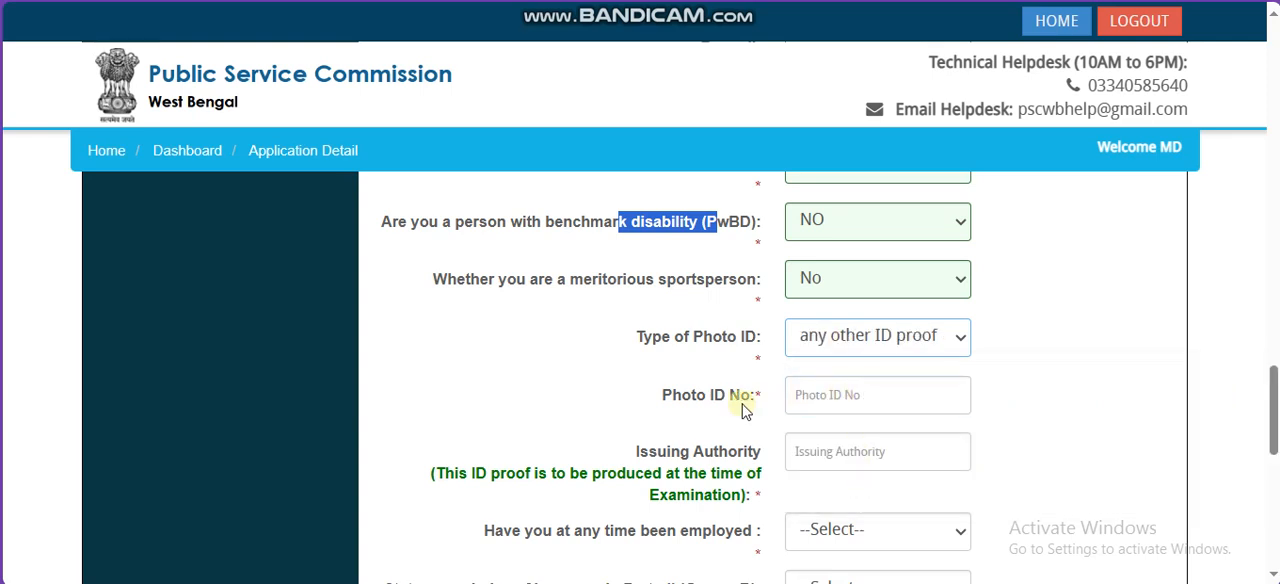
click(850, 340)
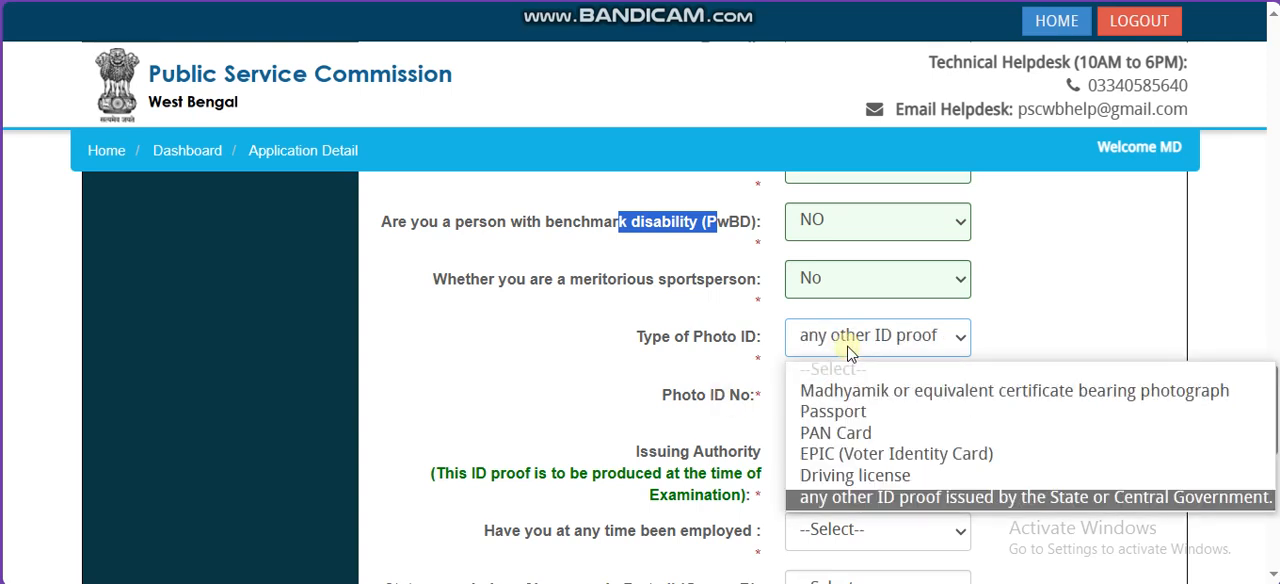
click(848, 352)
drag(698, 396, 768, 392)
drag(1272, 396, 1273, 433)
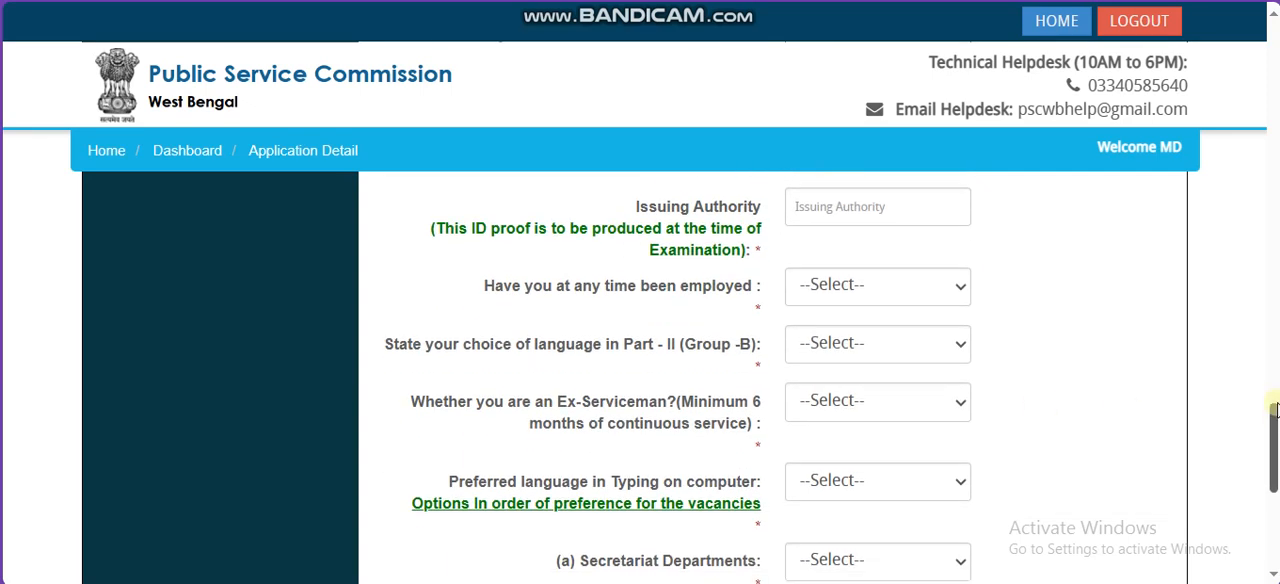
scroll(929, 354, up, 1)
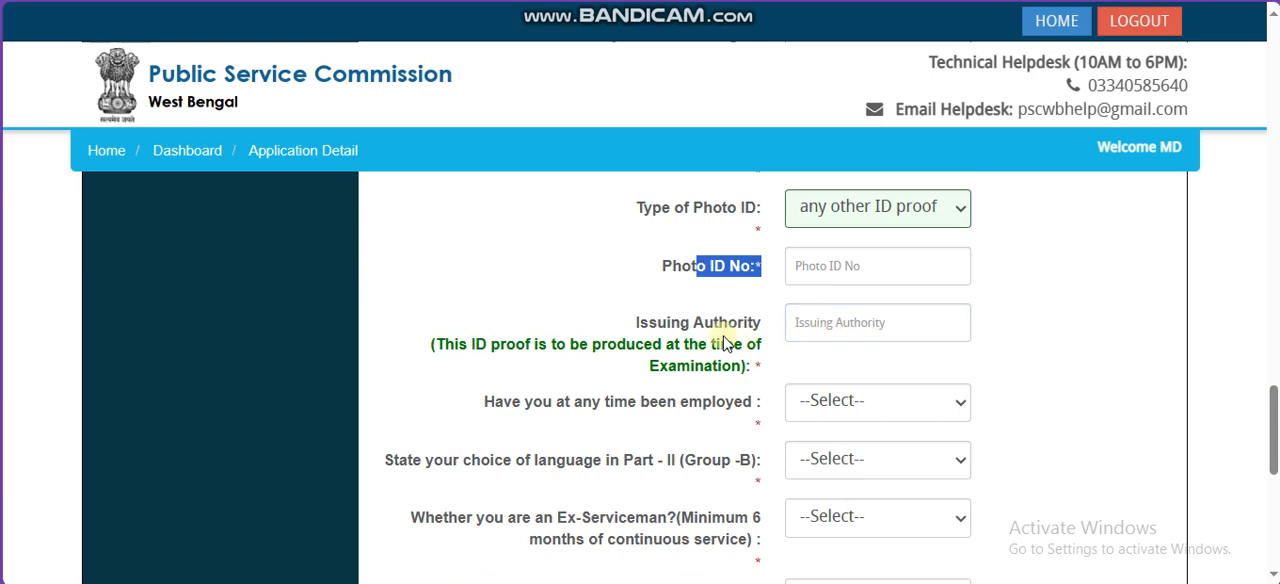
click(856, 323)
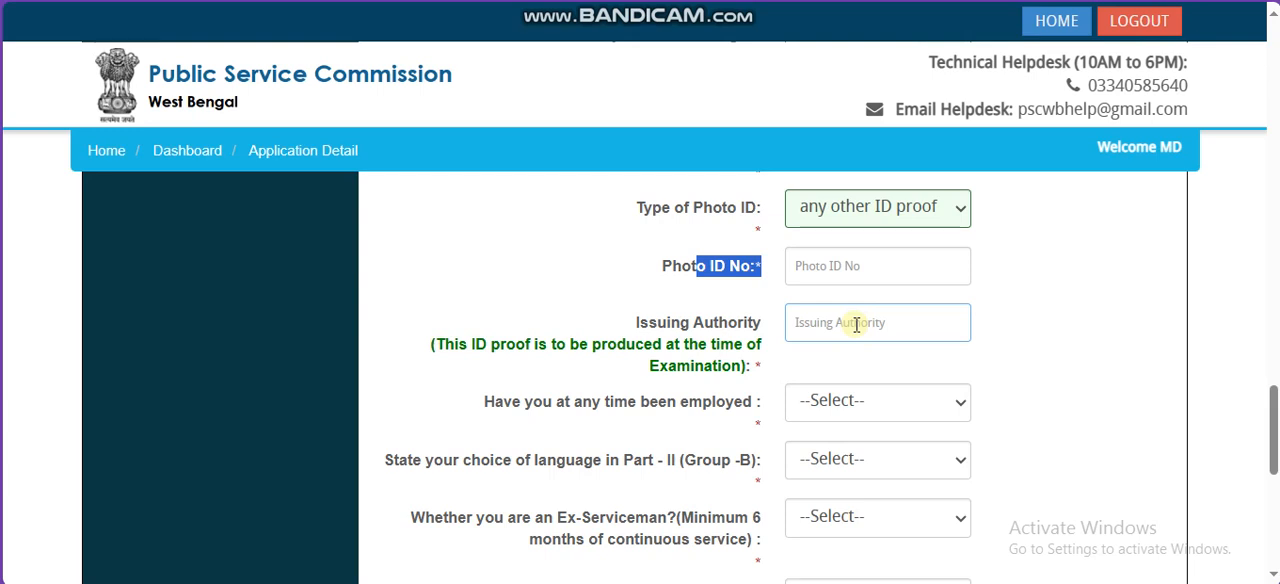
Step: Answer No to previous employment and set the Part - II (Group -B) language choice to Hindi
drag(600, 414, 689, 412)
click(866, 404)
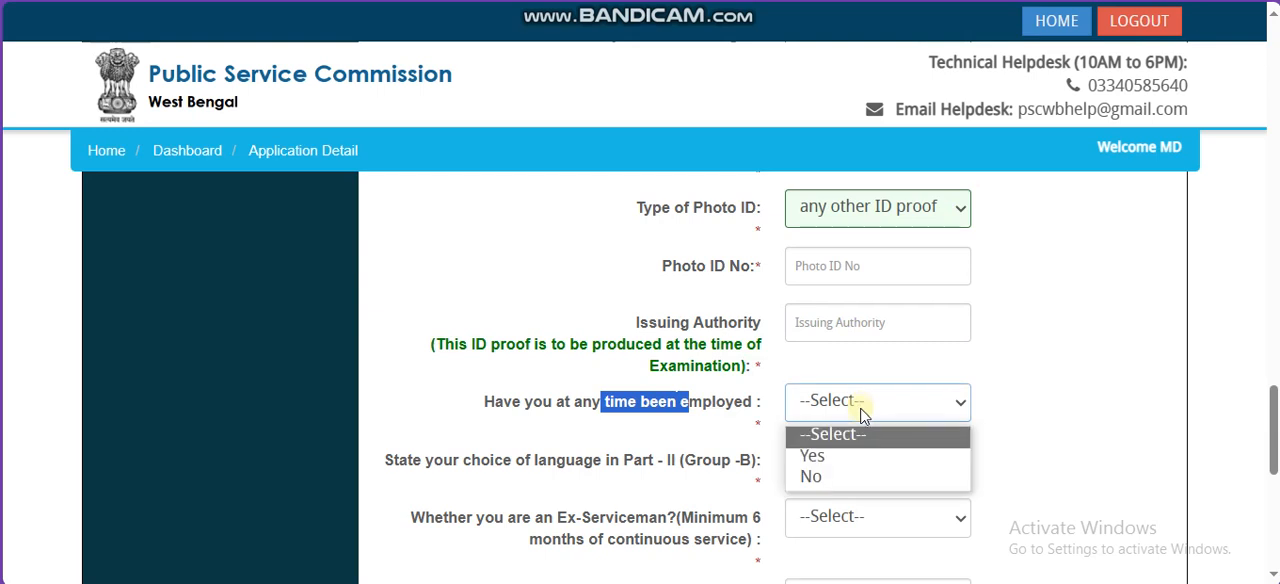
click(842, 476)
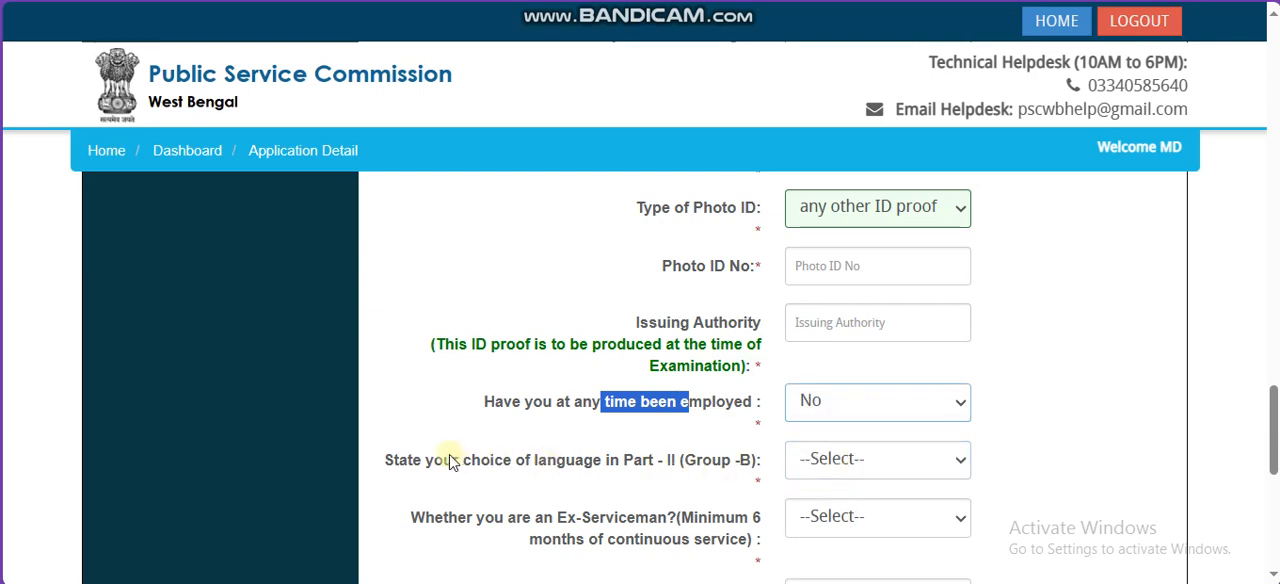
drag(453, 460, 608, 461)
click(848, 461)
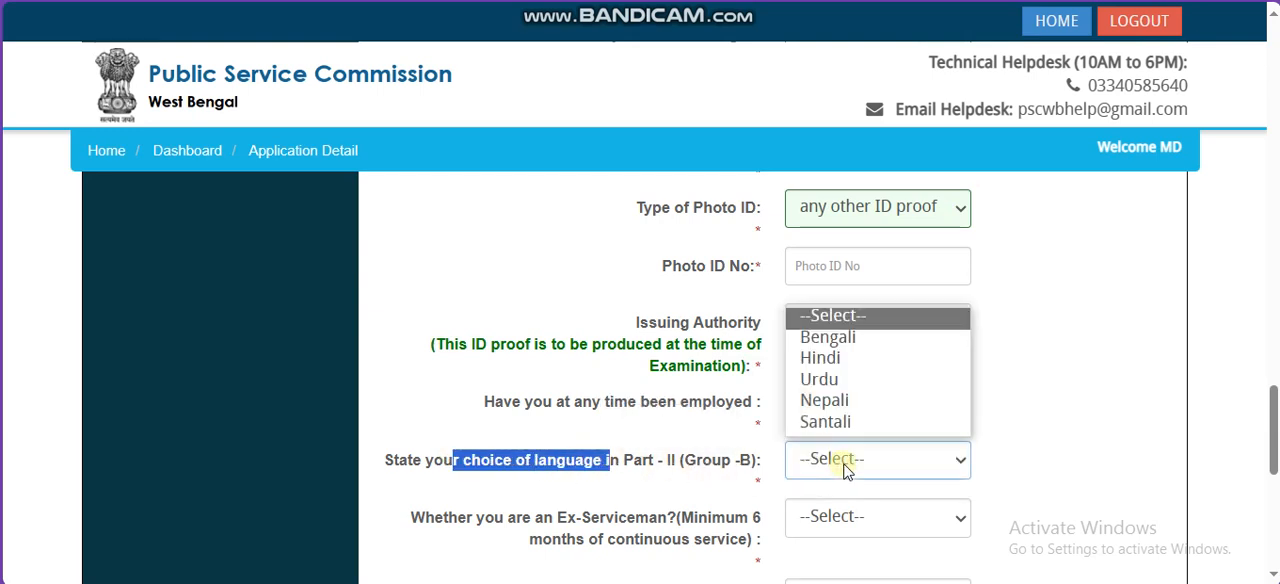
click(848, 358)
Step: Answer No to the Ex-Serviceman question and set the preferred language for typing on computer to English
scroll(1194, 395, down, 2)
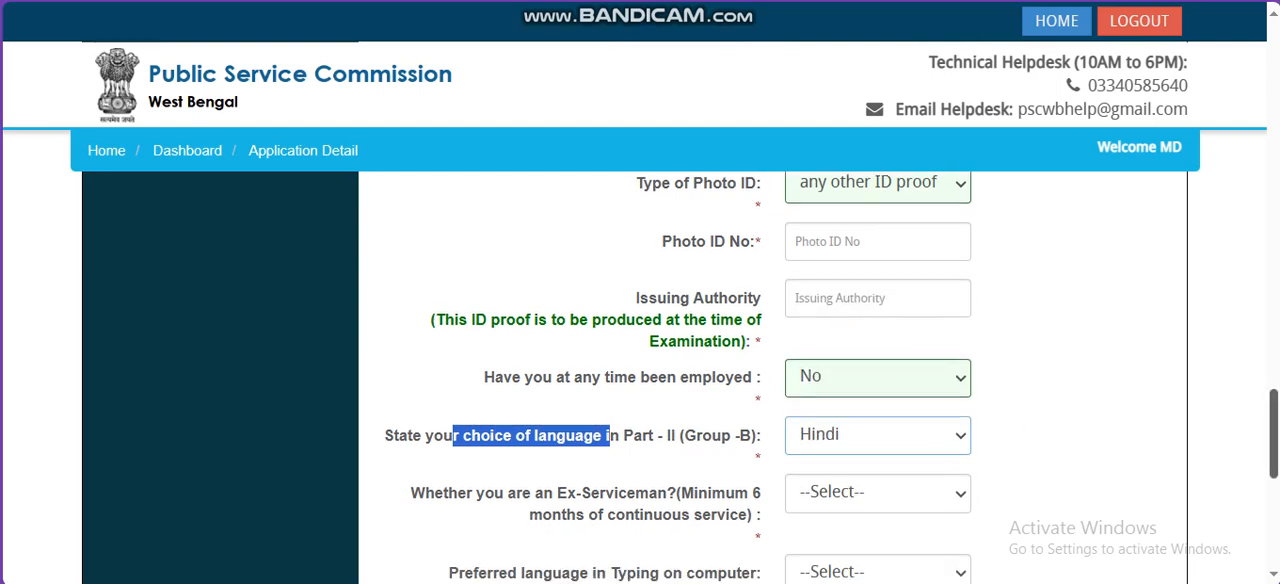
click(846, 285)
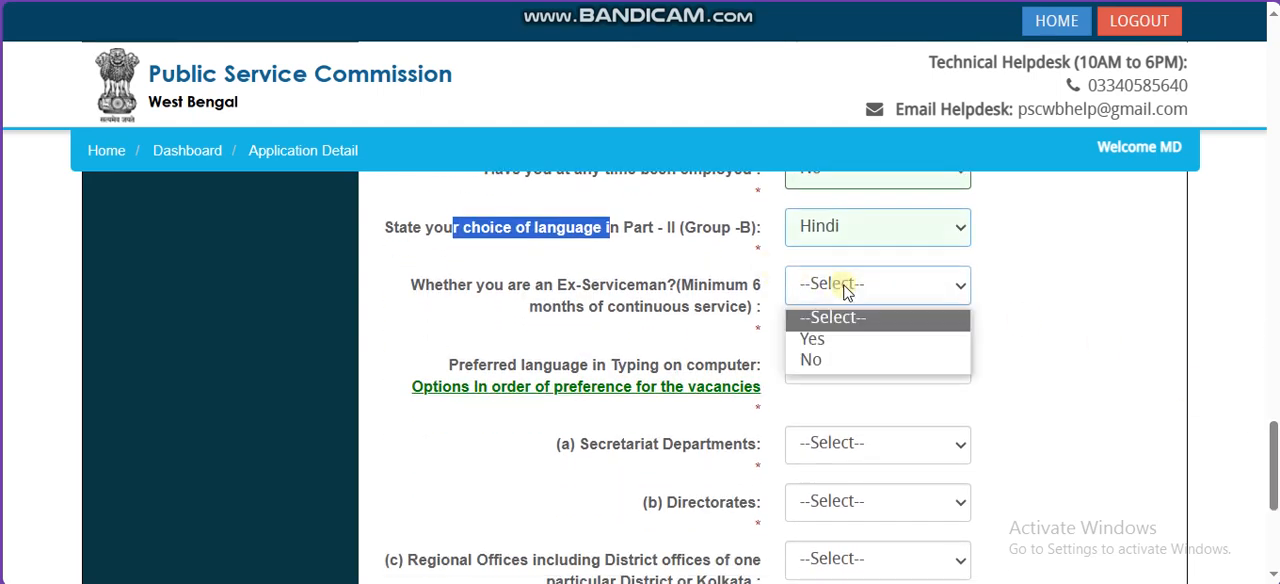
click(840, 361)
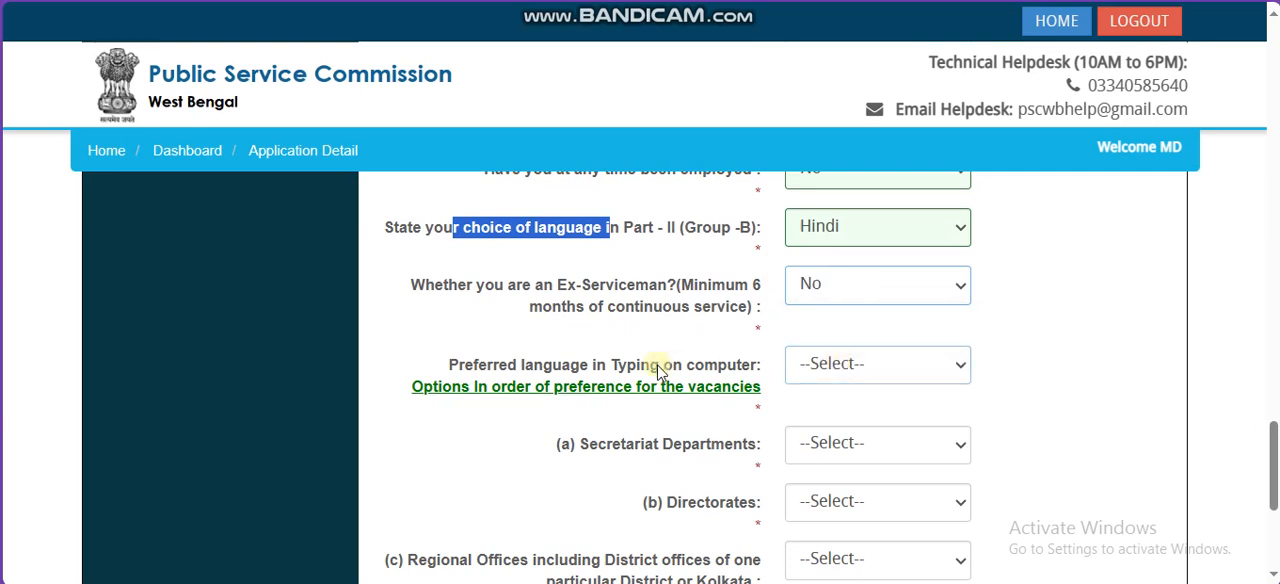
drag(632, 370, 720, 368)
click(831, 364)
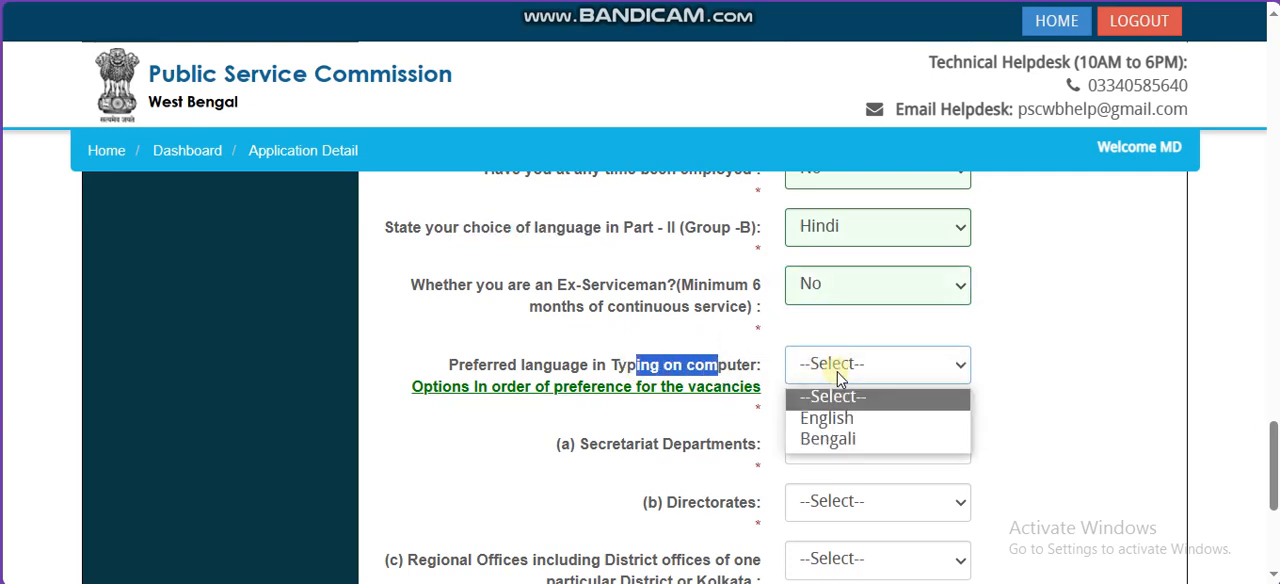
click(841, 420)
Step: Rank the vacancy options as Secretariat Departments 1st Preference, Directorates 2nd Preference and Regional Offices 3rd Preference
click(862, 440)
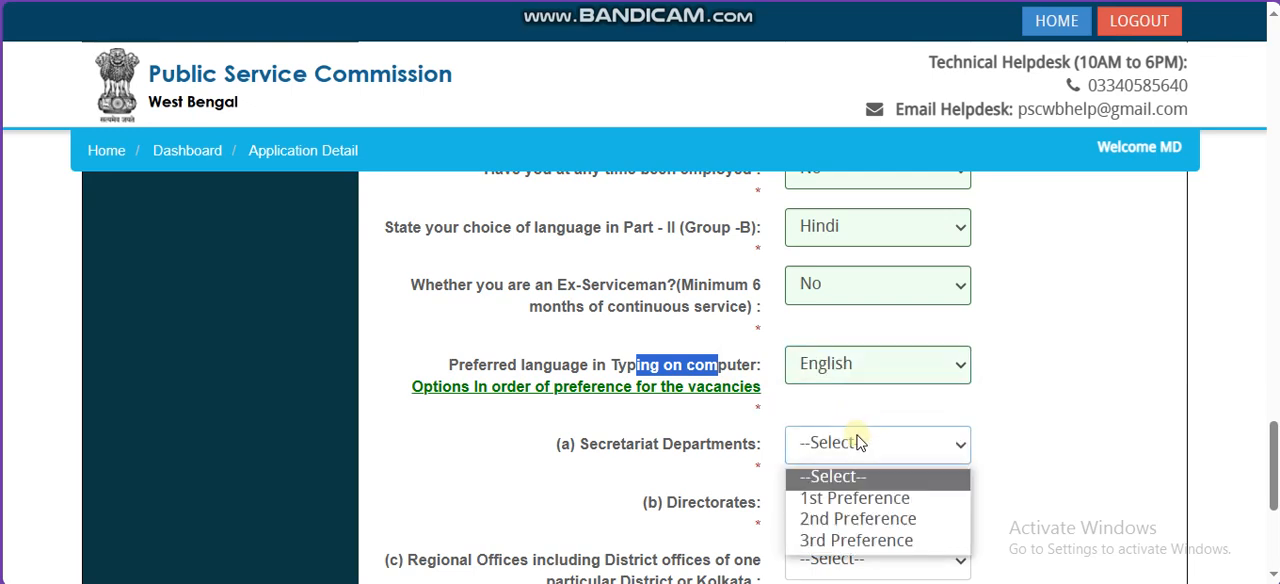
click(857, 492)
click(857, 502)
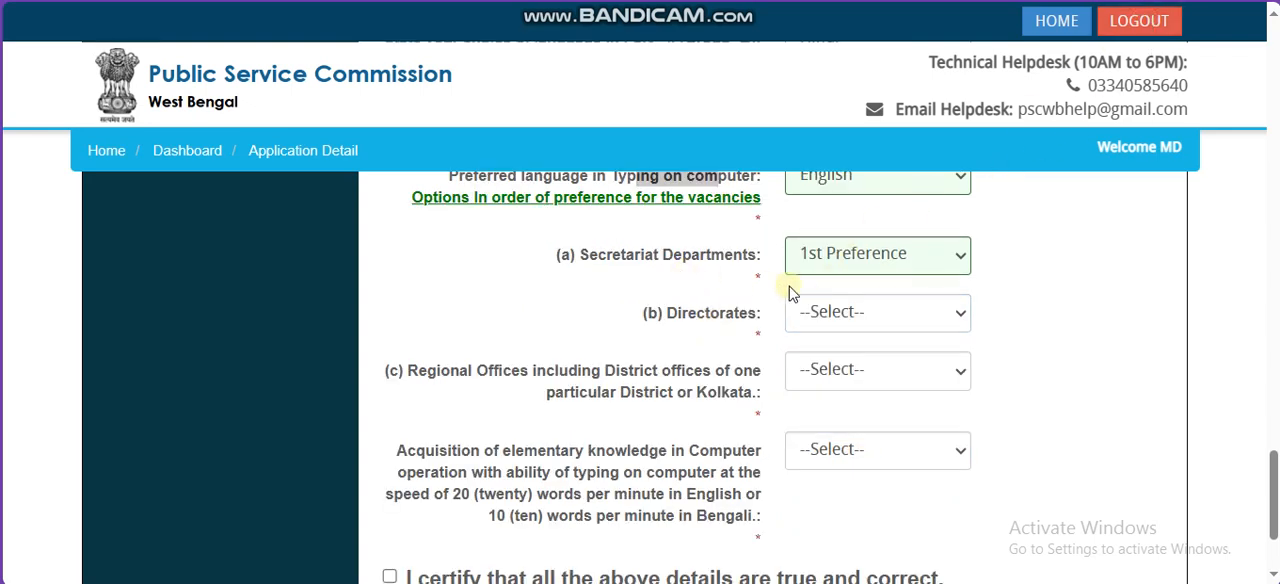
click(806, 312)
click(823, 387)
click(860, 370)
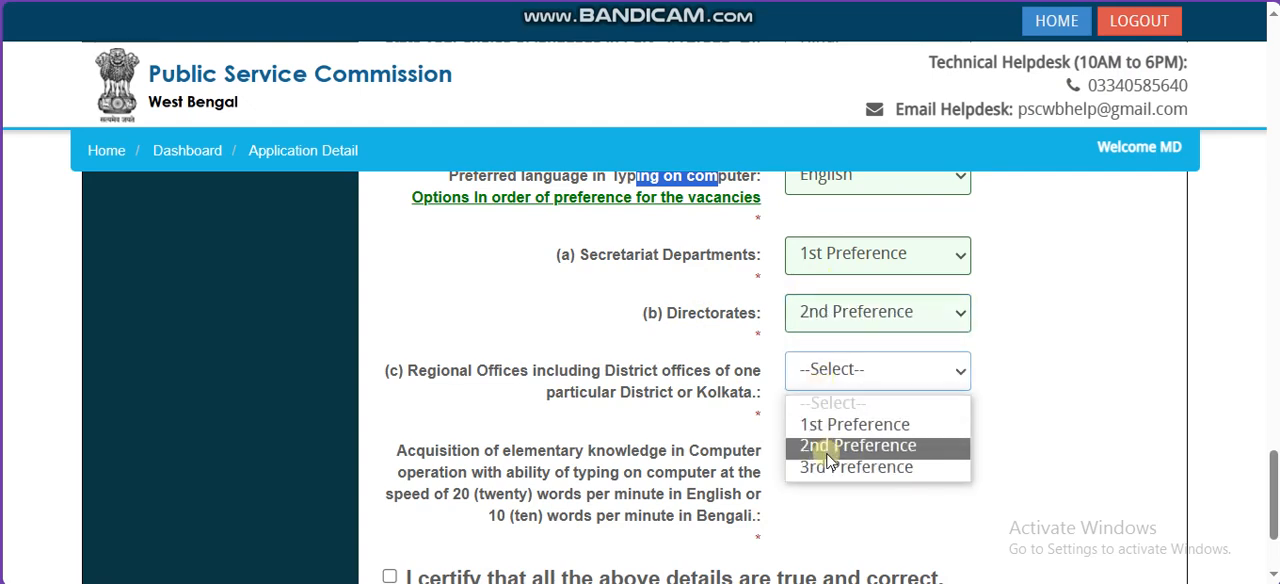
click(829, 466)
Step: Answer the question on elementary computer operation knowledge and typing speed in English or Bengali
drag(462, 494, 724, 500)
drag(528, 516, 666, 516)
click(878, 450)
click(849, 504)
scroll(849, 504, down, 1)
Step: Certify the applicant details and the communication details as true and correct, continuing to the academic details
click(389, 419)
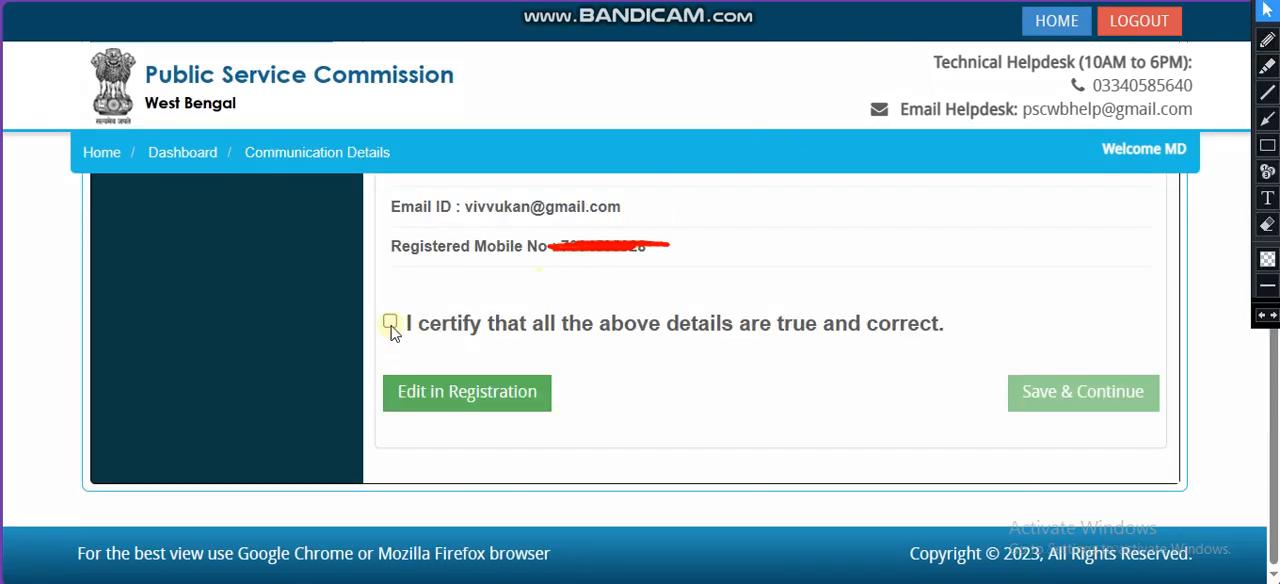
click(391, 326)
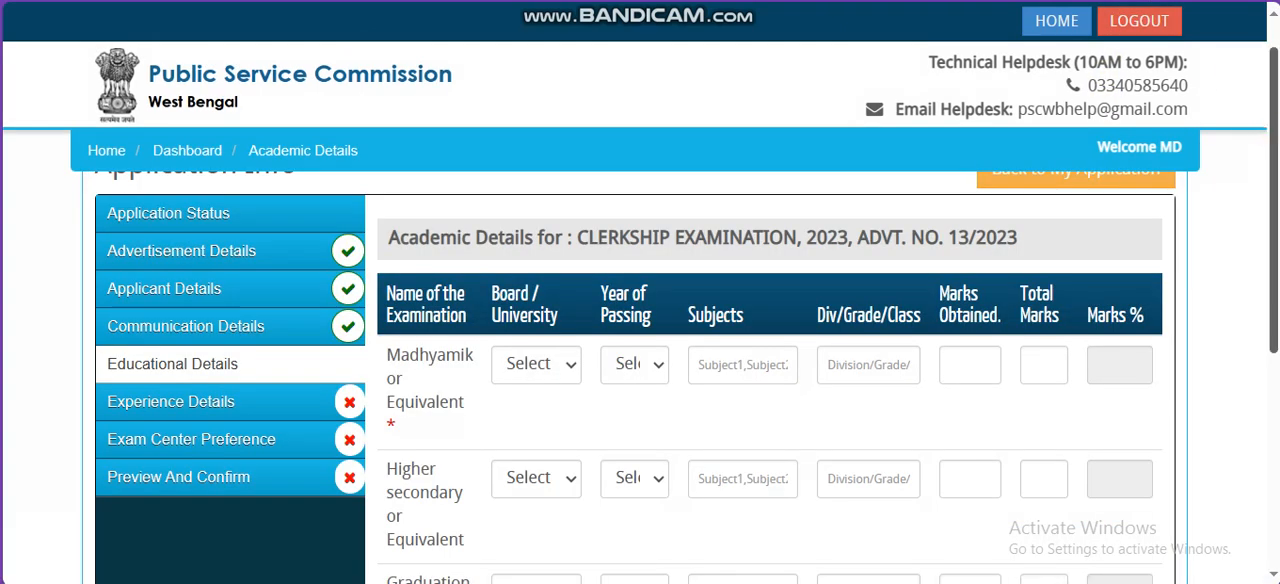
drag(1273, 132, 1273, 146)
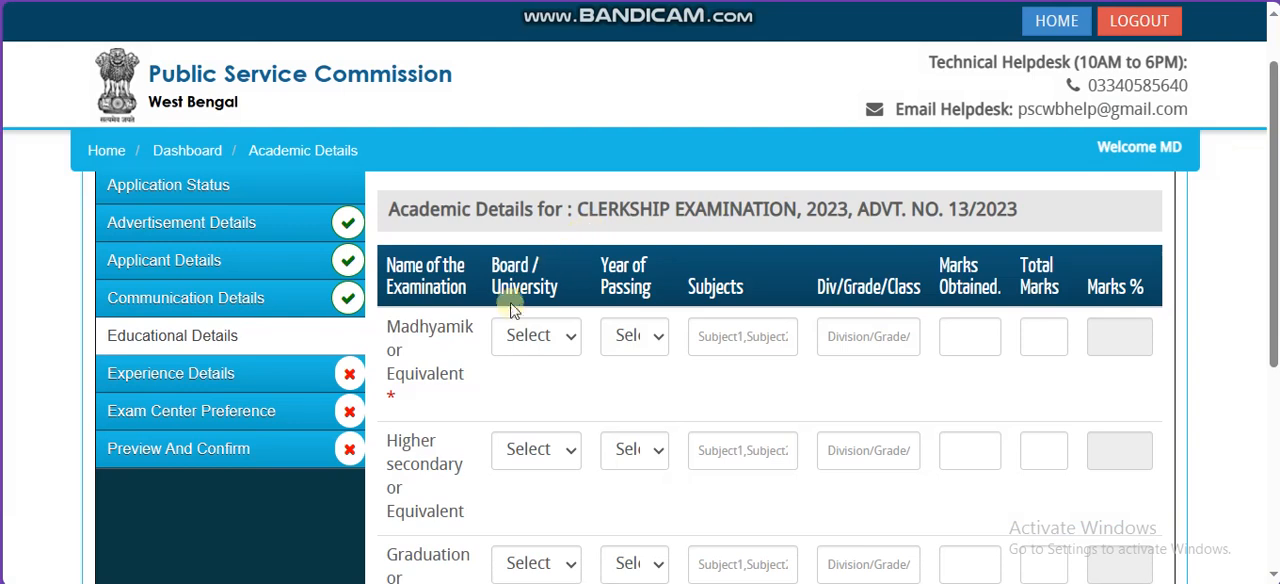
Step: Set the Madhyamik or Equivalent board to Bihar School Examination Board, Patna and its year of passing to 2015
drag(508, 311, 571, 310)
click(462, 358)
drag(437, 329, 466, 373)
click(602, 334)
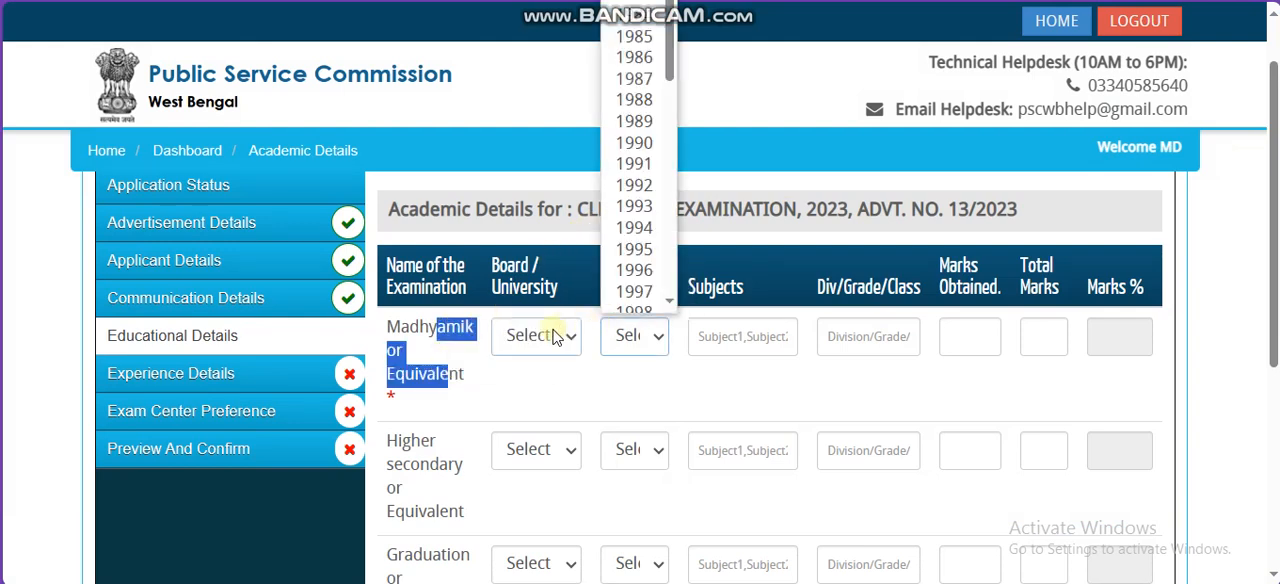
click(552, 334)
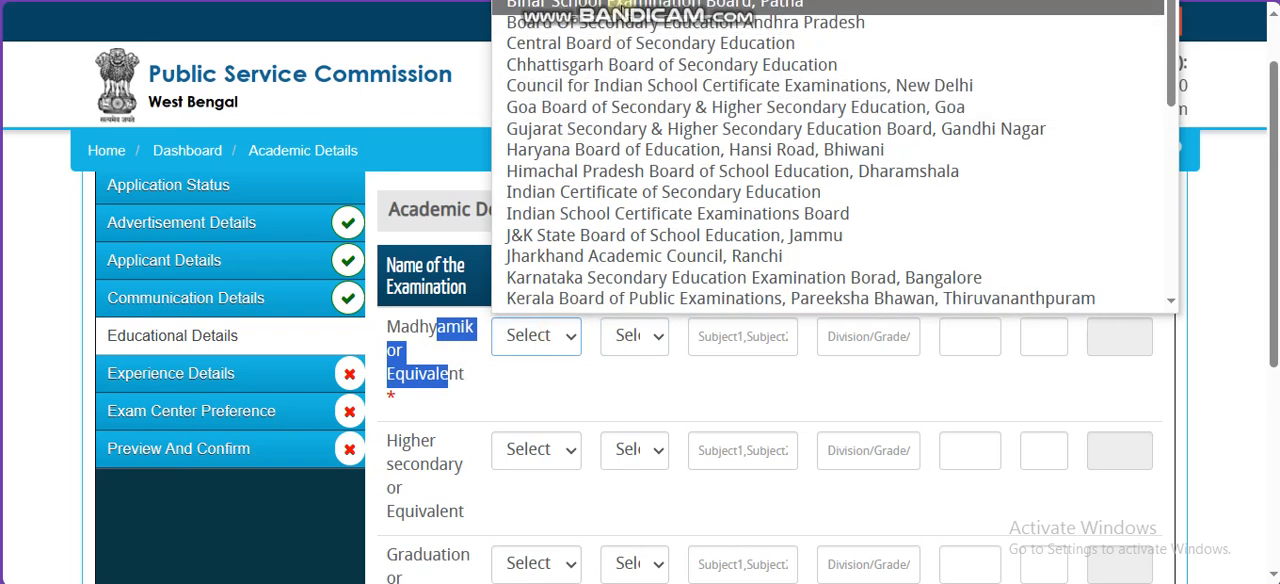
click(610, 12)
click(638, 338)
text(2015)
key(Return)
key(Tab)
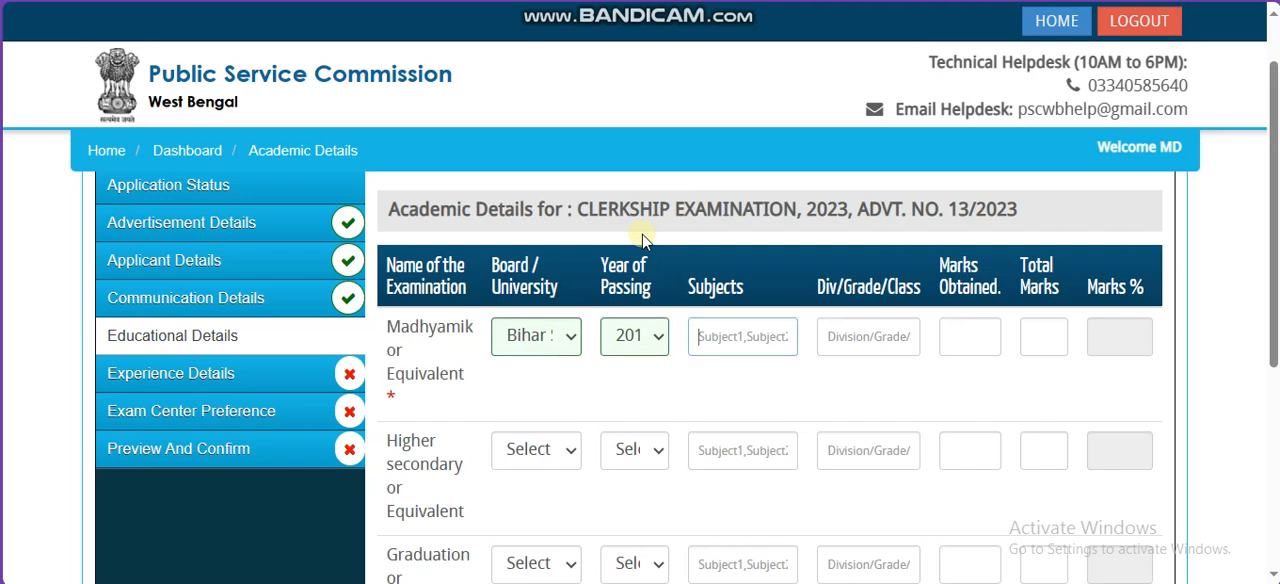
Step: Complete the Madhyamik row with ALL SUBJECTS, division 1, 300 marks obtained and 500 total marks
text(ALL S)
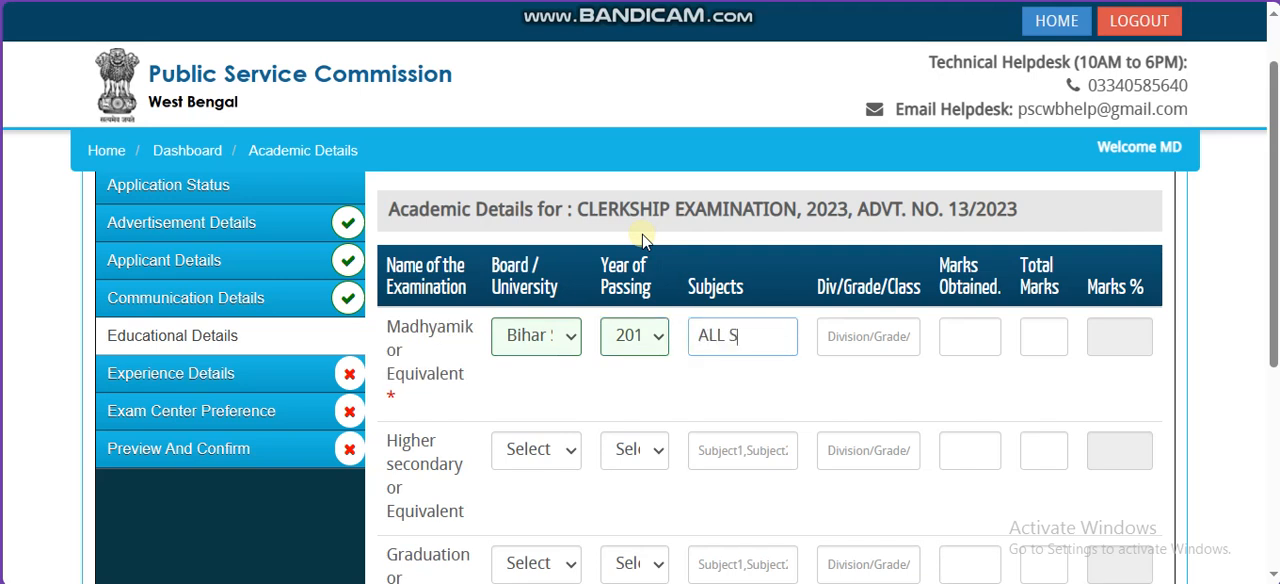
text(UBJECTS)
key(Tab)
text(1)
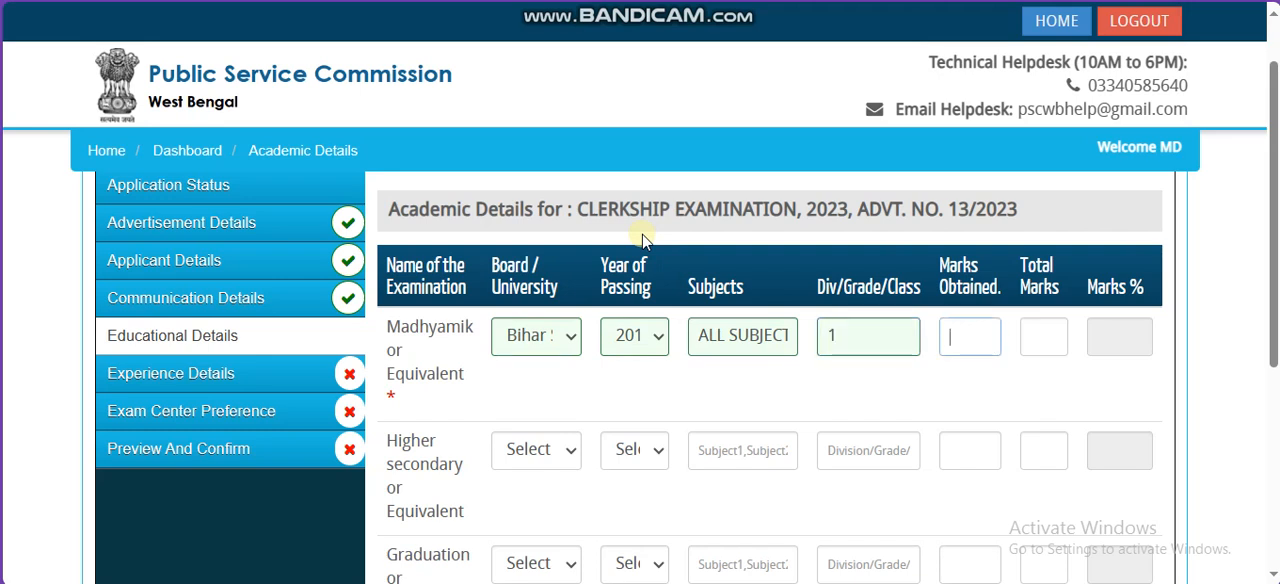
key(Tab)
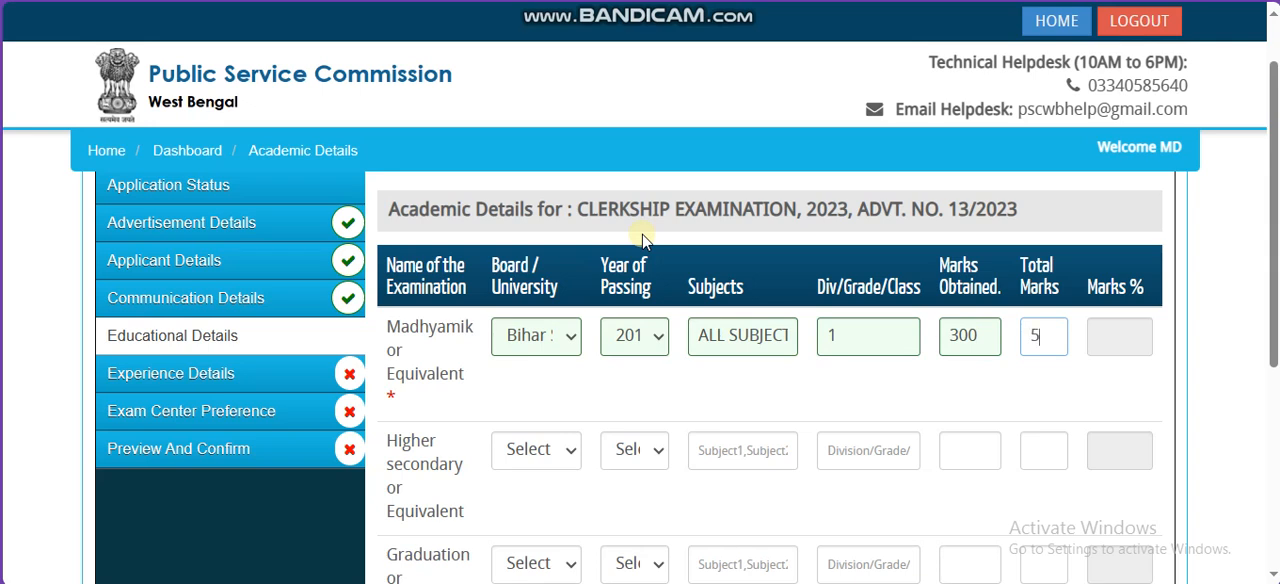
key(Tab)
drag(1152, 337, 1086, 340)
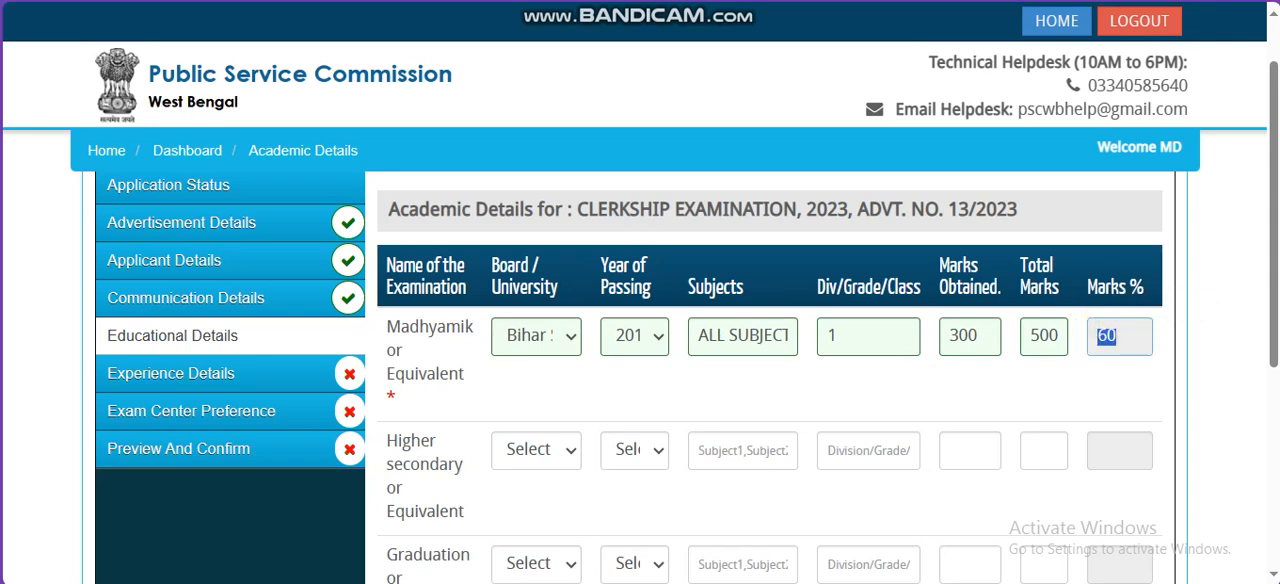
key(ctrl+alt+d)
click(1267, 41)
mouse_move(877, 189)
mouse_down()
mouse_move(876, 247)
mouse_move(921, 243)
mouse_up()
mouse_move(946, 192)
mouse_down()
mouse_move(952, 231)
mouse_move(966, 201)
mouse_move(977, 221)
mouse_up()
mouse_move(986, 178)
mouse_down()
mouse_move(1003, 216)
mouse_move(1000, 203)
mouse_move(1038, 191)
mouse_up()
drag(1025, 157, 1021, 203)
drag(1067, 163, 1074, 206)
click(1087, 184)
mouse_move(1115, 162)
mouse_down()
mouse_move(1196, 181)
mouse_move(1134, 219)
mouse_move(1149, 141)
mouse_up()
drag(1038, 297, 1070, 339)
mouse_move(1072, 281)
mouse_down()
mouse_move(1070, 338)
mouse_move(1119, 306)
mouse_move(1098, 321)
mouse_move(1117, 279)
mouse_up()
drag(993, 305, 1046, 344)
mouse_move(979, 317)
mouse_down()
mouse_move(982, 351)
mouse_move(972, 318)
mouse_up()
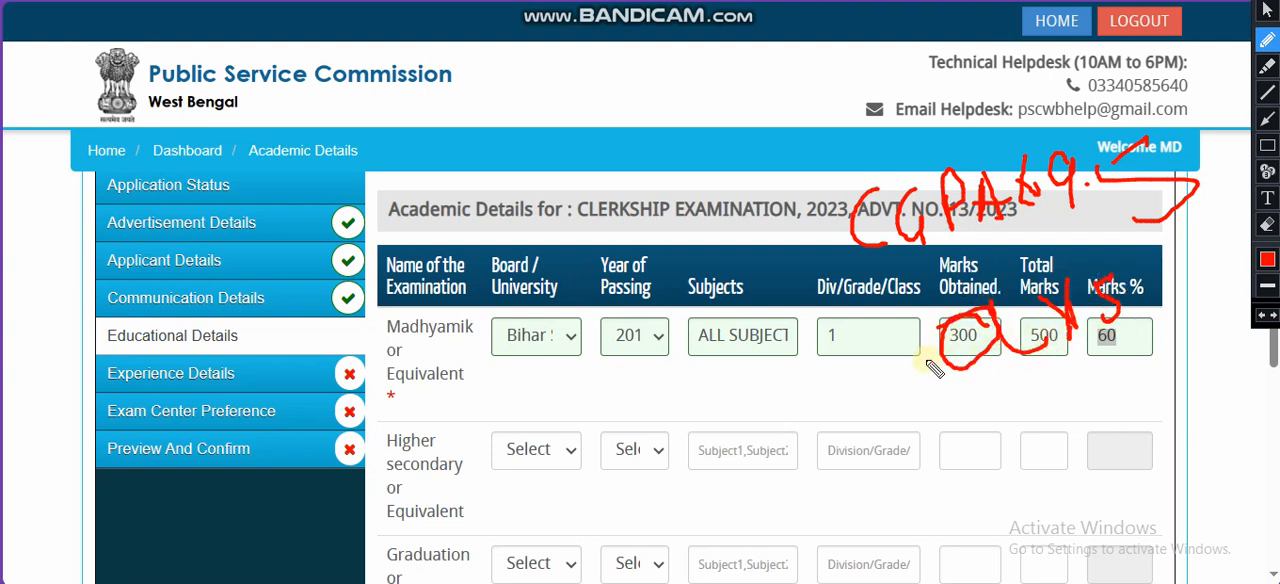
drag(1142, 336, 1124, 398)
mouse_move(1166, 300)
mouse_down()
mouse_move(1180, 350)
mouse_move(1206, 296)
mouse_move(1232, 291)
mouse_up()
mouse_move(1122, 397)
mouse_down()
mouse_move(1057, 362)
mouse_move(1103, 378)
mouse_up()
click(1111, 335)
drag(1112, 336, 1210, 236)
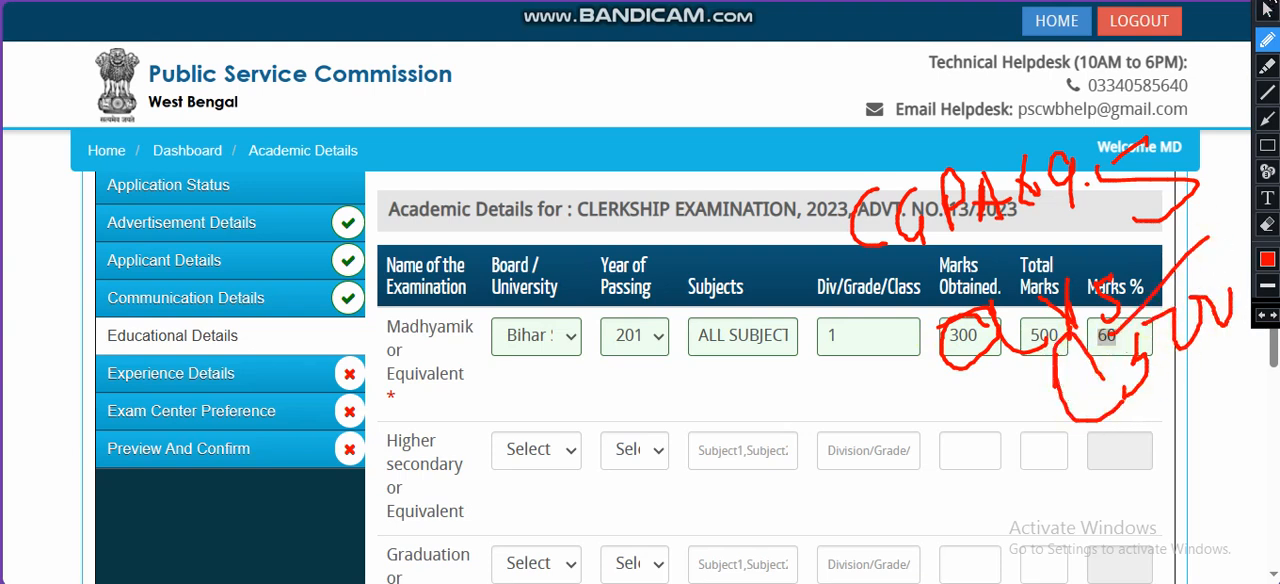
click(1267, 11)
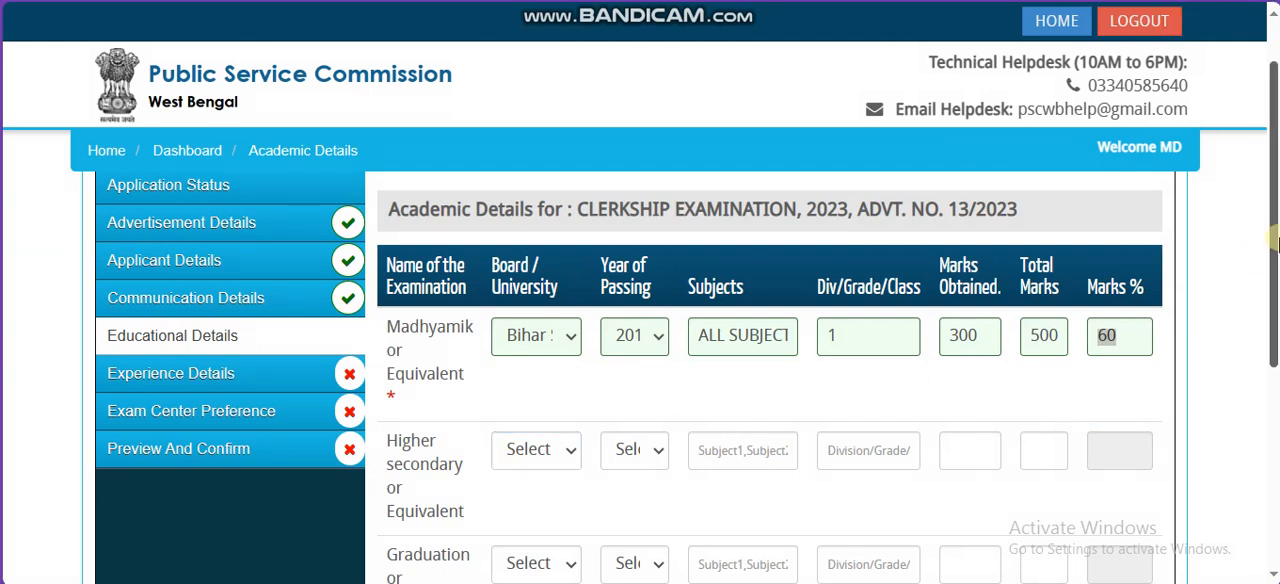
Step: Leave the Higher secondary and Graduation rows blank, save the educational details and continue past the experience details
scroll(520, 449, down, 2)
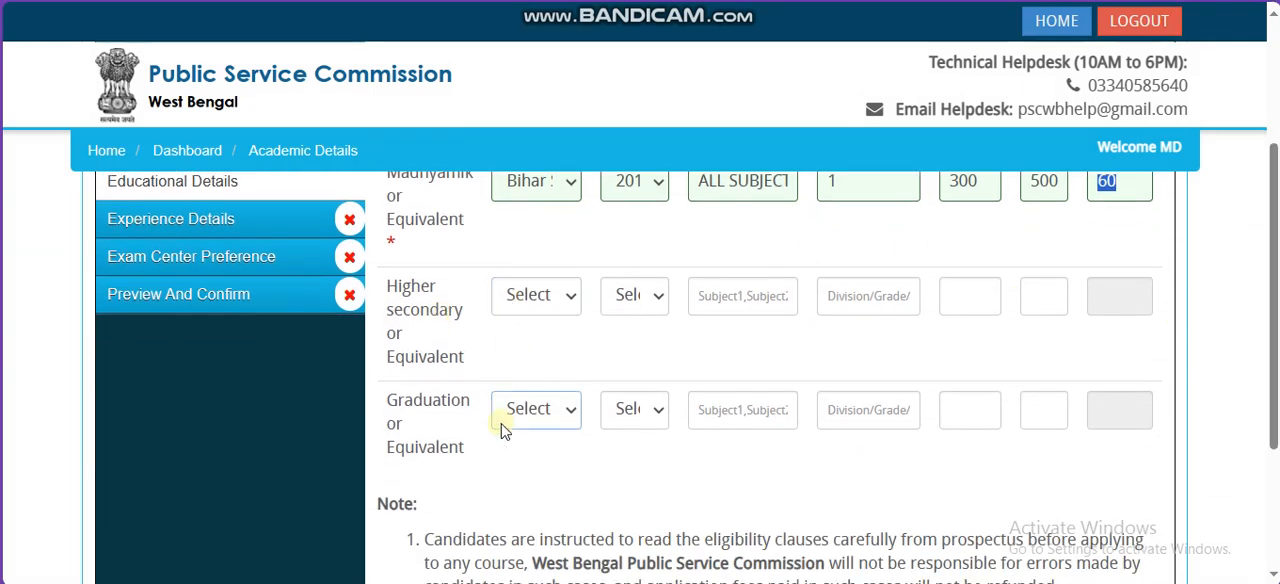
scroll(1210, 290, down, 2)
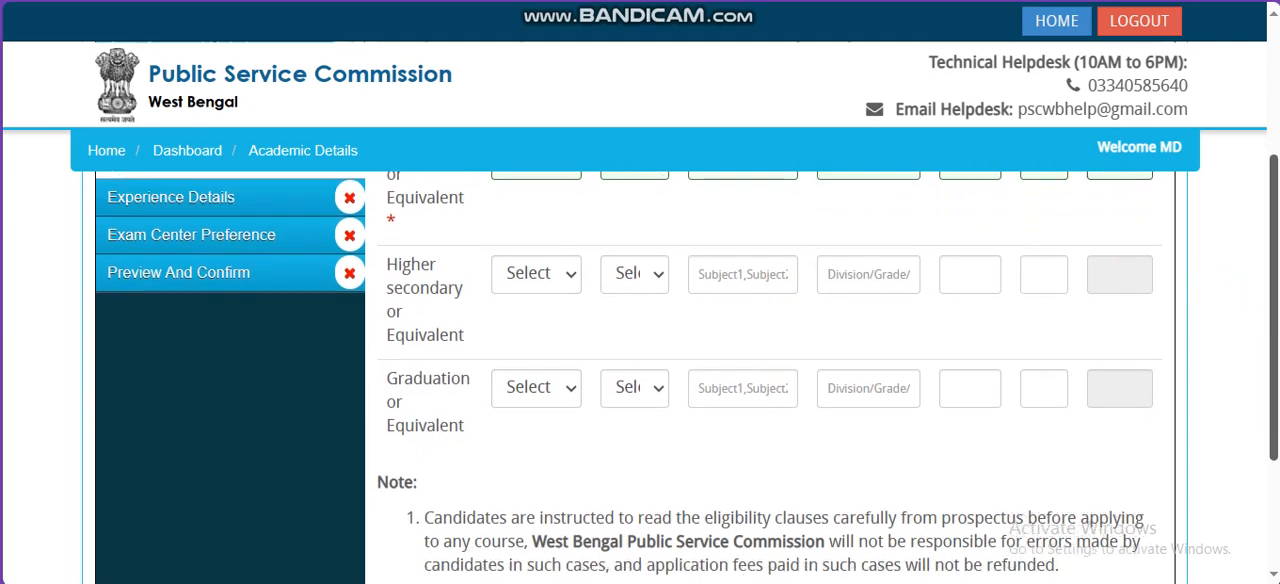
drag(1274, 372, 1274, 392)
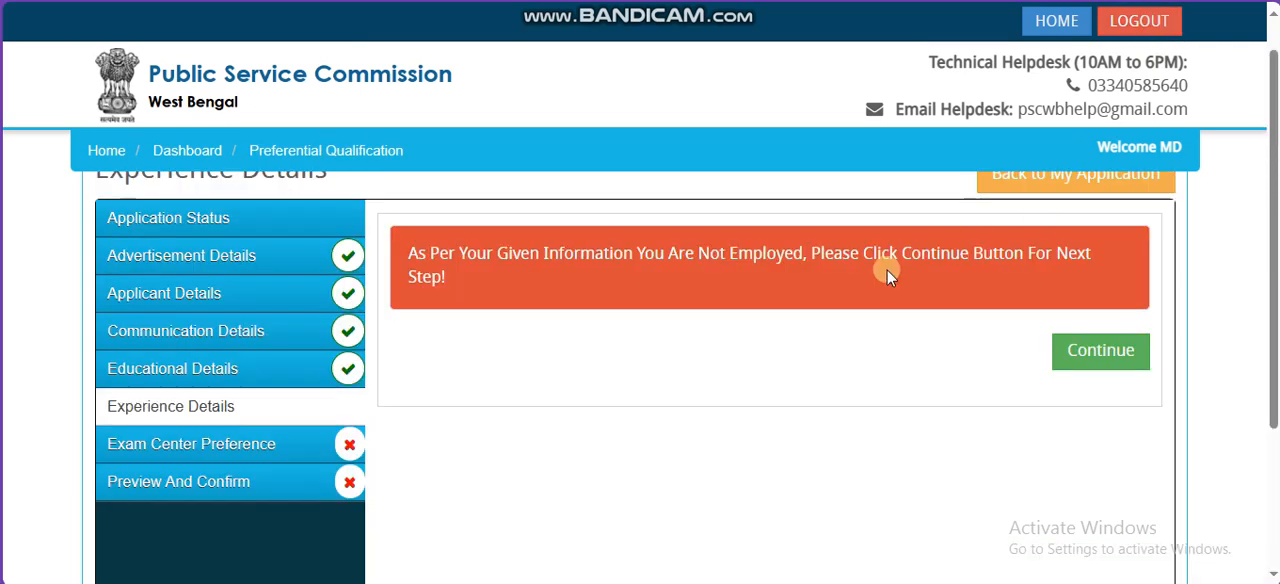
click(1086, 350)
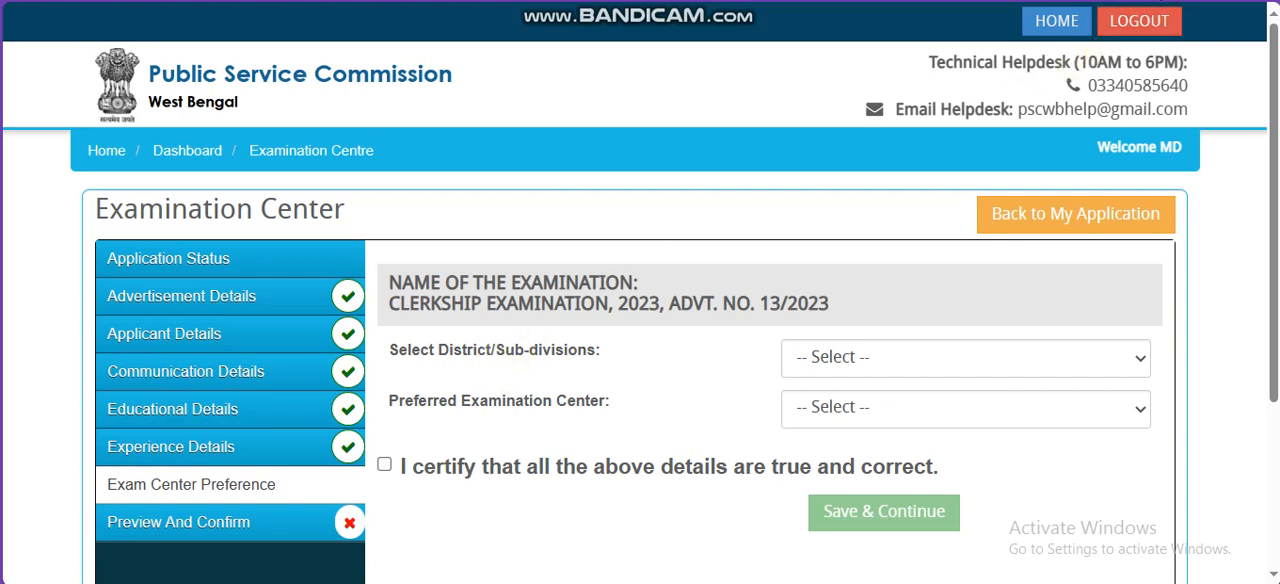
Step: Set the district/sub-division to Other and the preferred examination center to Howrah, certifying and saving the choice
click(826, 357)
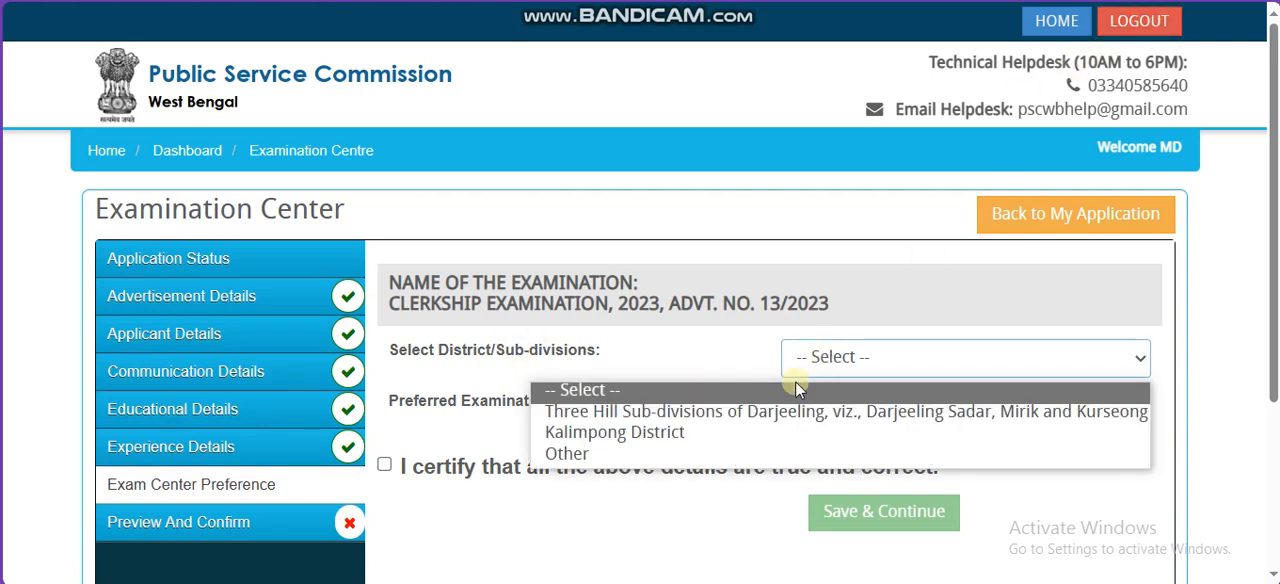
click(766, 452)
drag(516, 401, 660, 410)
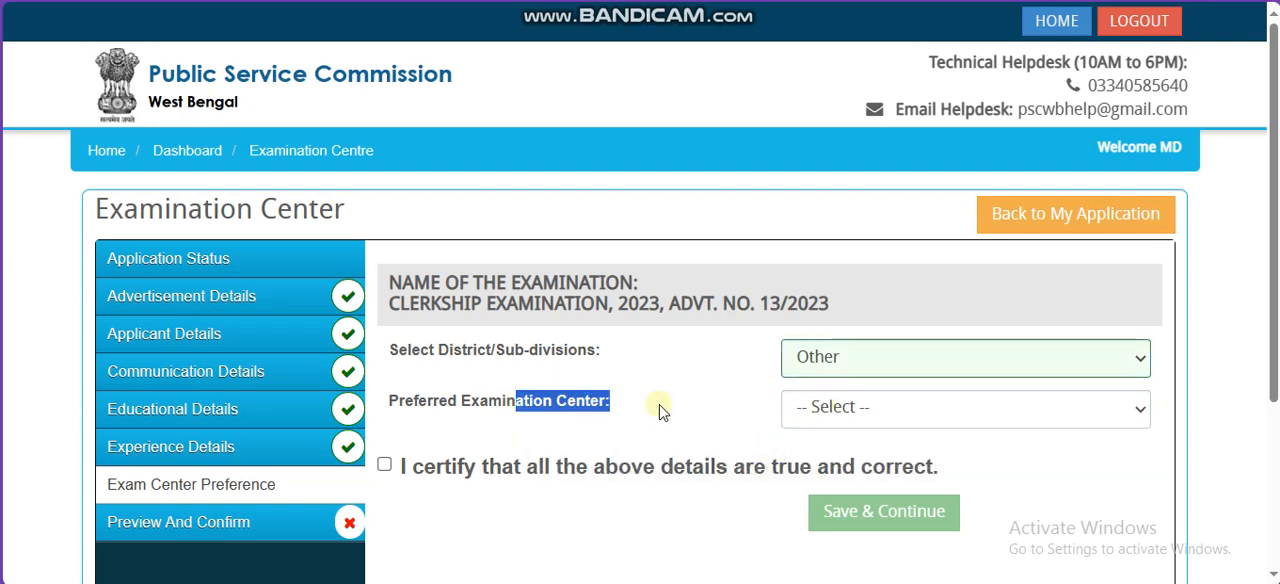
click(852, 408)
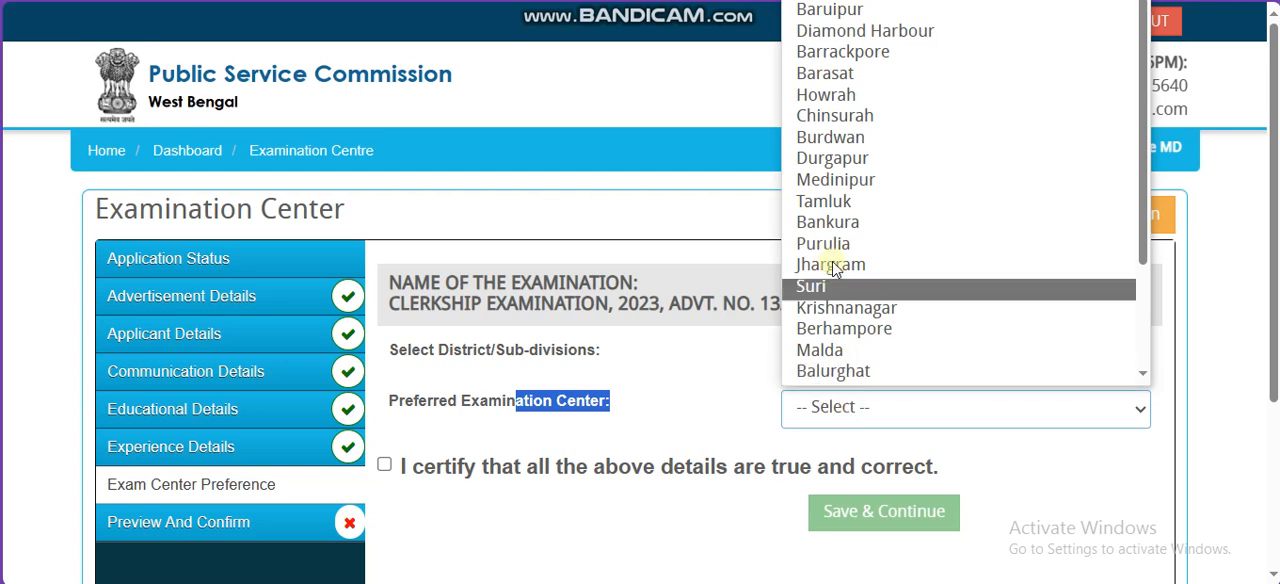
click(862, 95)
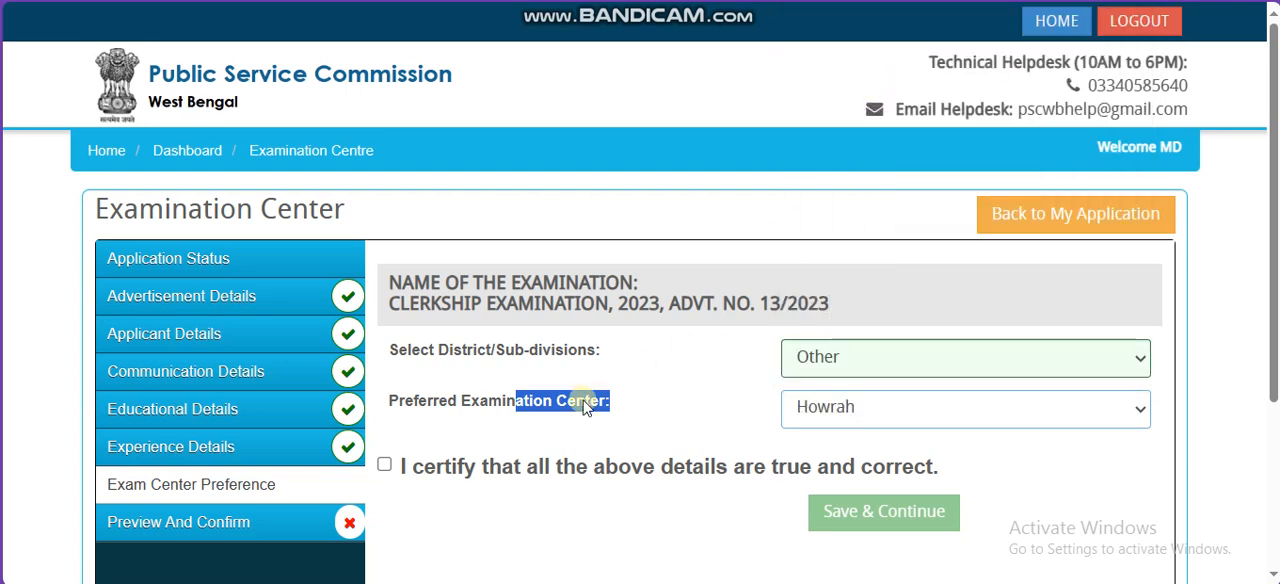
click(385, 467)
click(840, 508)
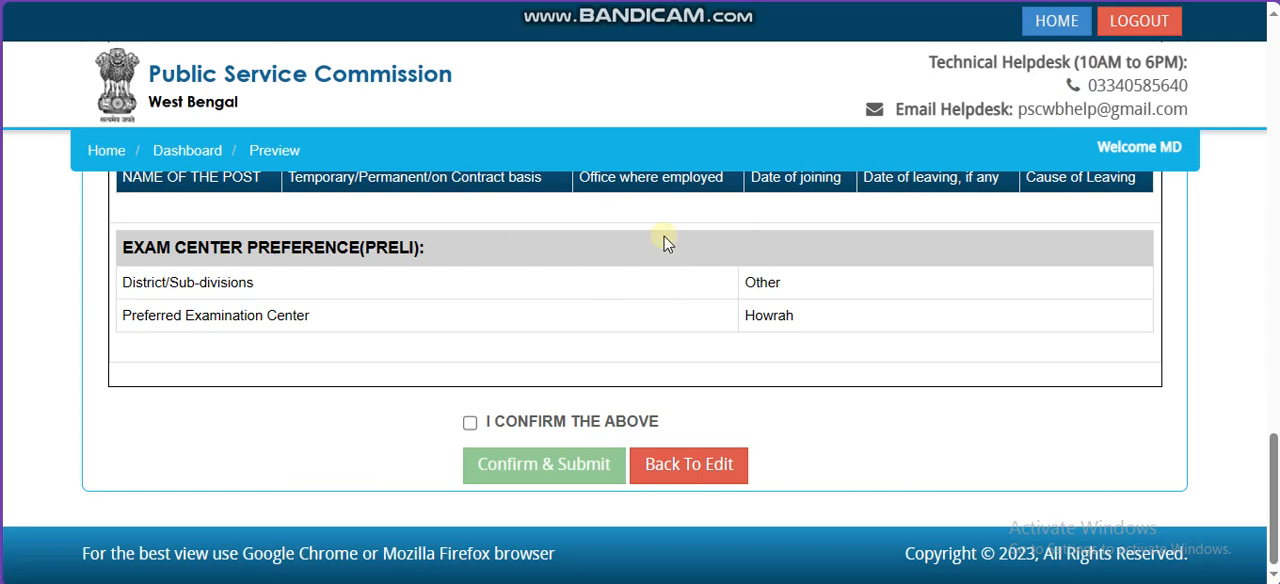
Step: Confirm the previewed application details, agree to proceed and submit the confirmation
click(469, 424)
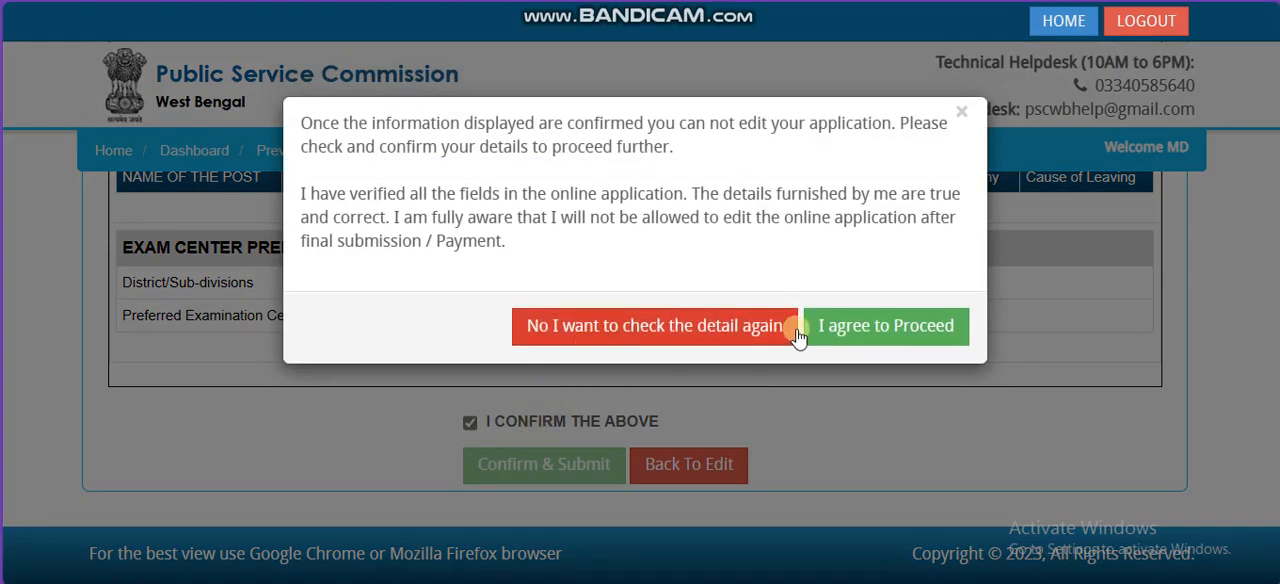
click(856, 328)
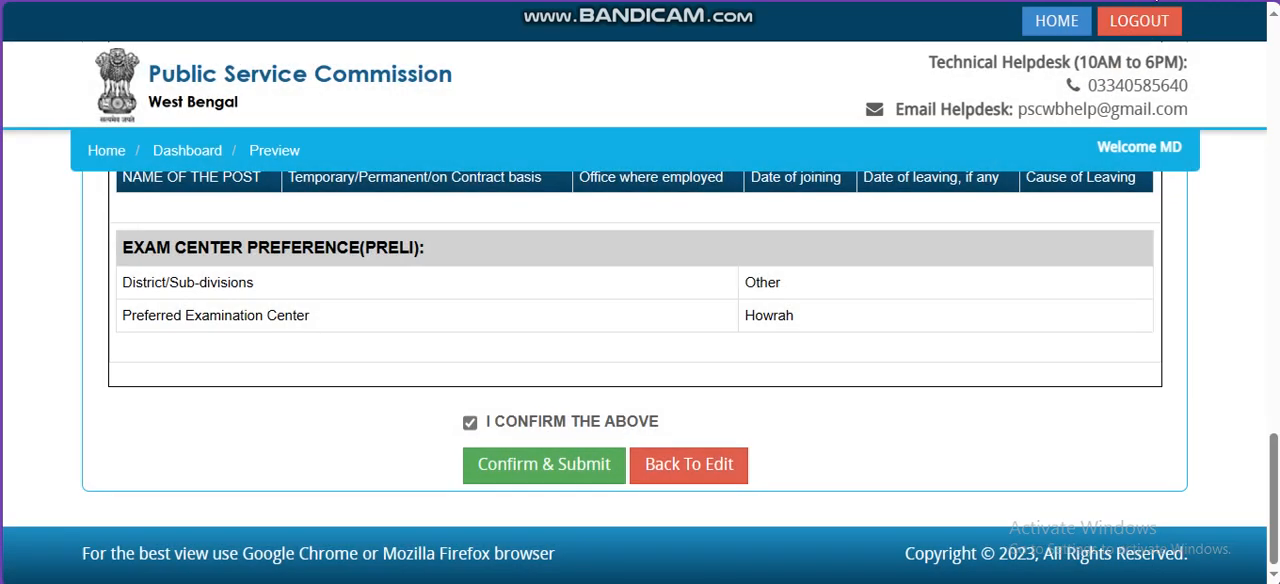
click(590, 466)
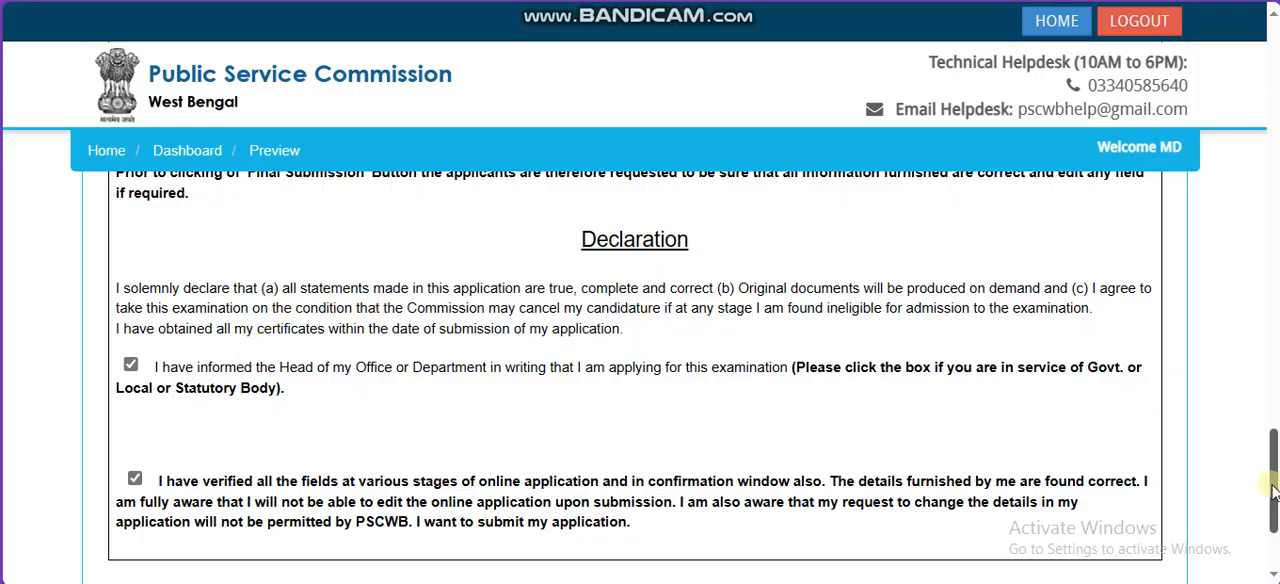
Step: Agree that all information provided is correct, accept the no-further-editing confirmation and try to make the final submission
scroll(763, 443, down, 3)
click(470, 423)
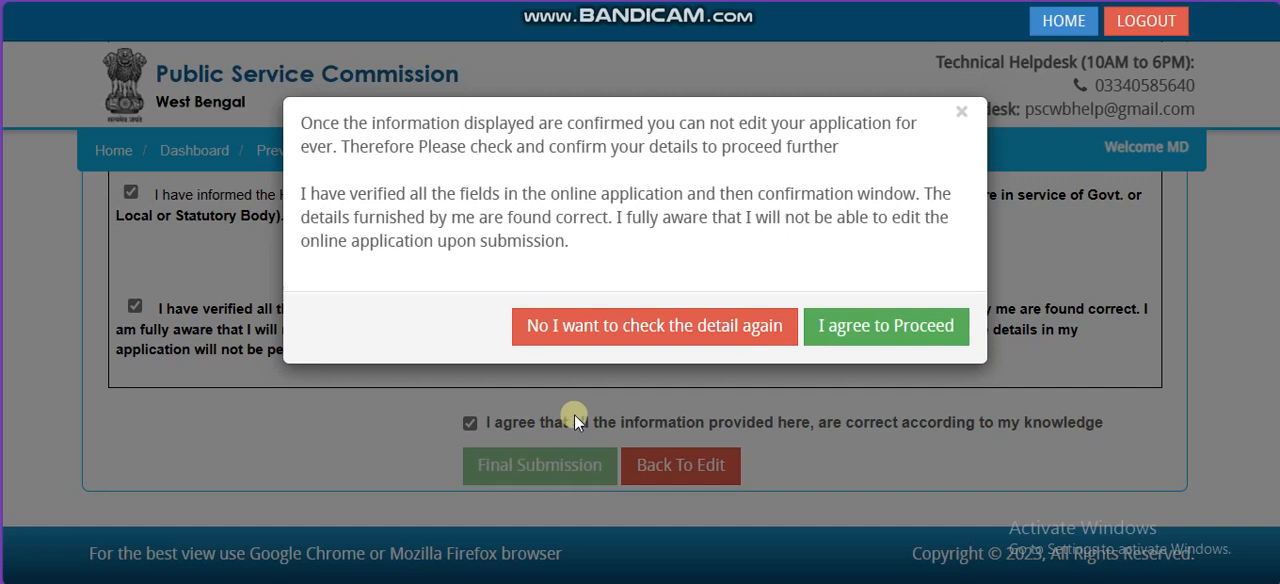
click(852, 325)
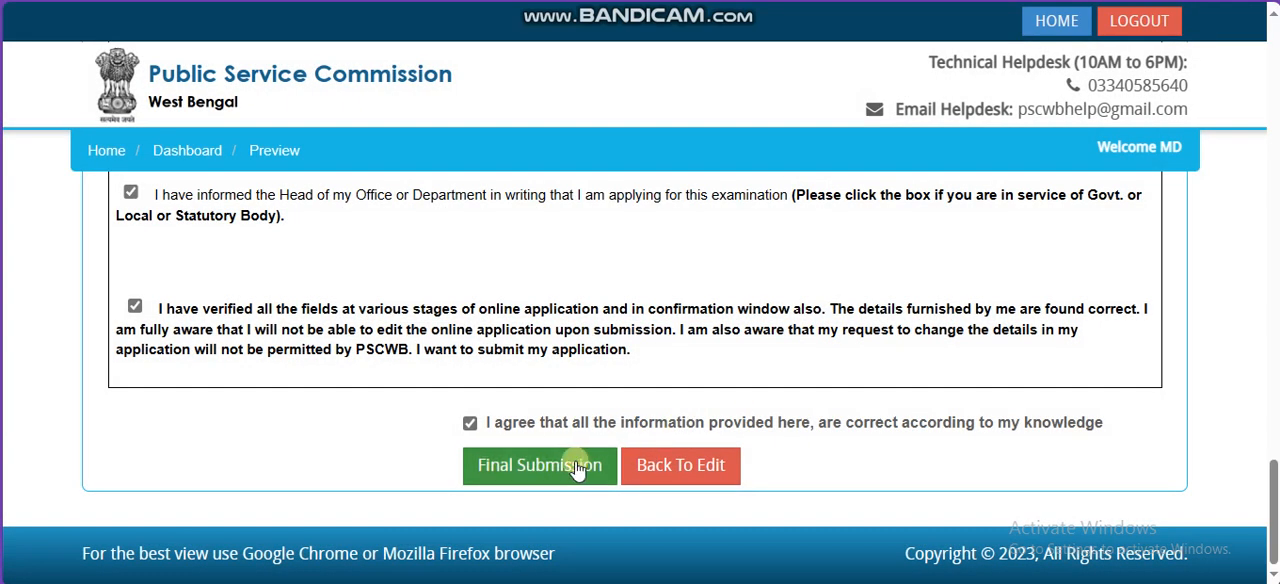
click(577, 468)
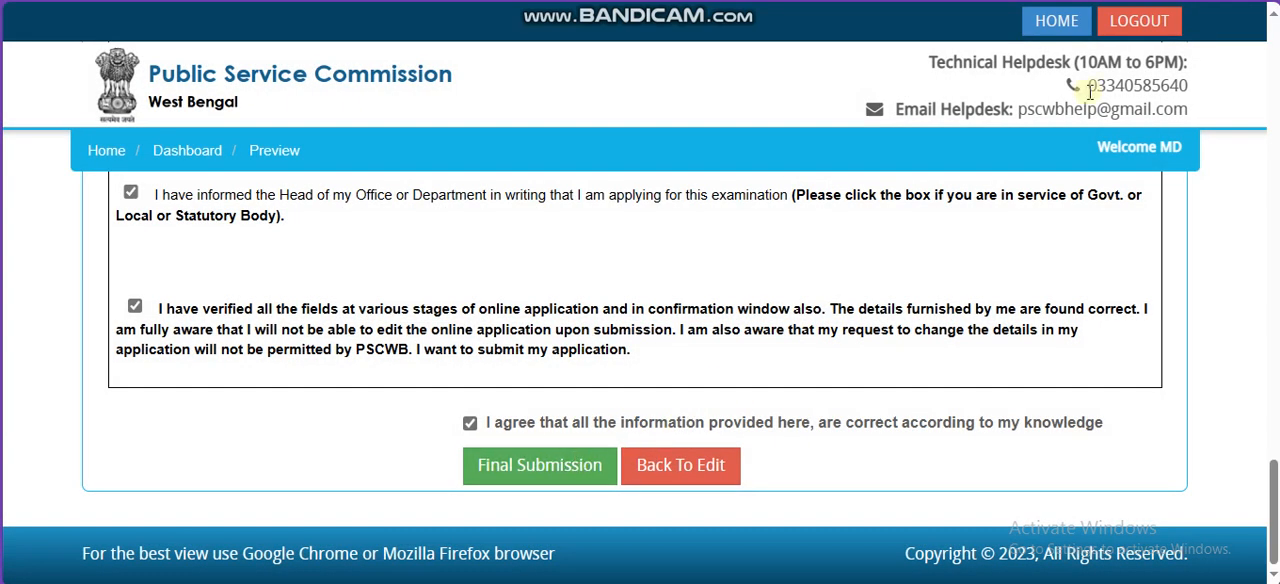